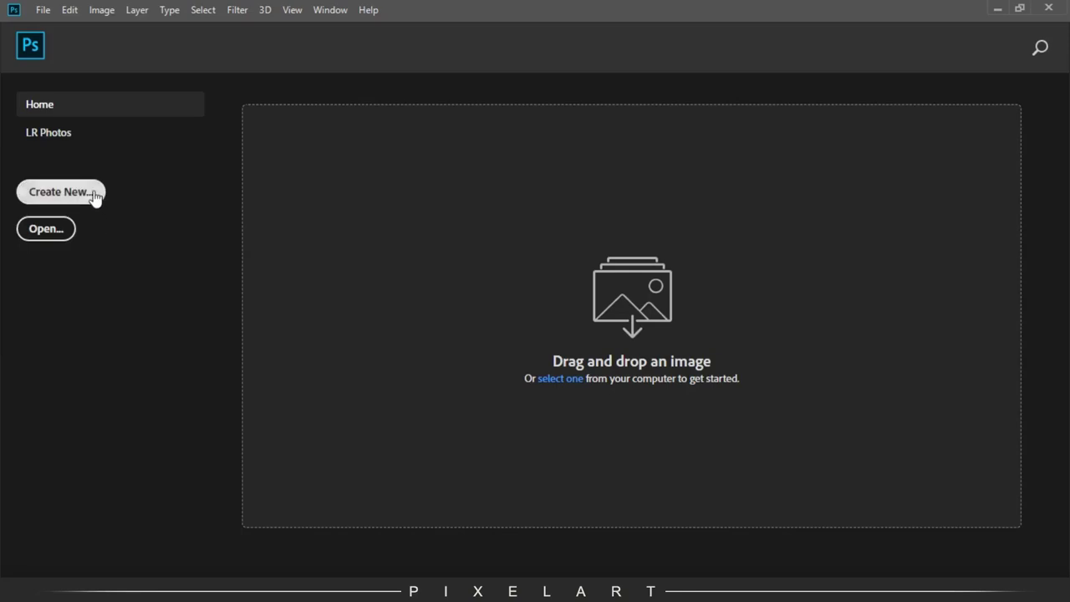
- Create a new blank white 1400 x 1000 px, 150 ppi document
click(89, 195)
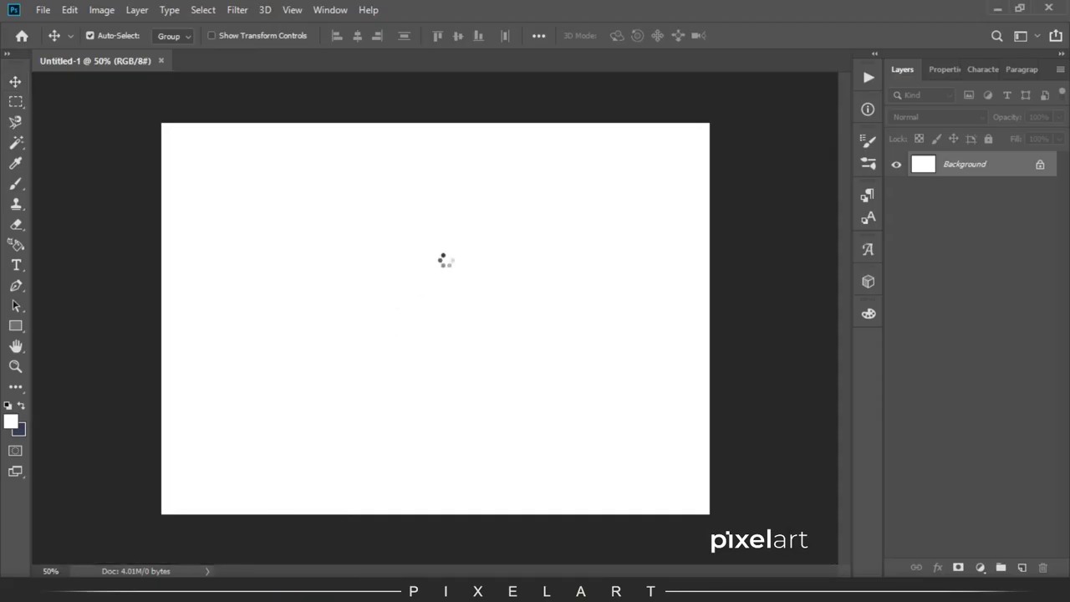
- Scale the placed bottle photo up to about 145% so it fills the frame
drag(692, 122, 801, 65)
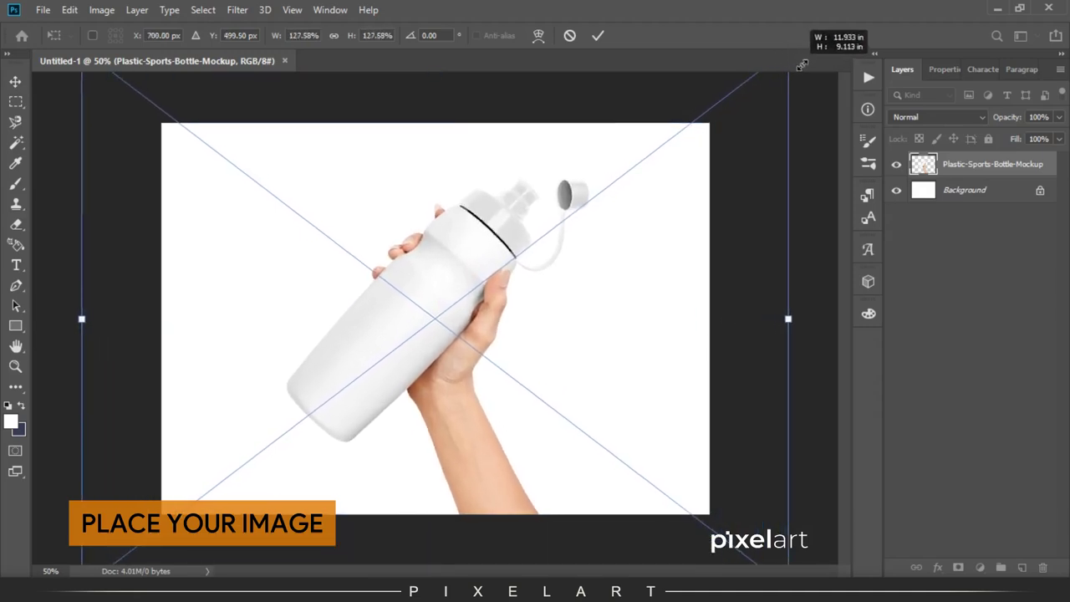
drag(801, 65, 848, 41)
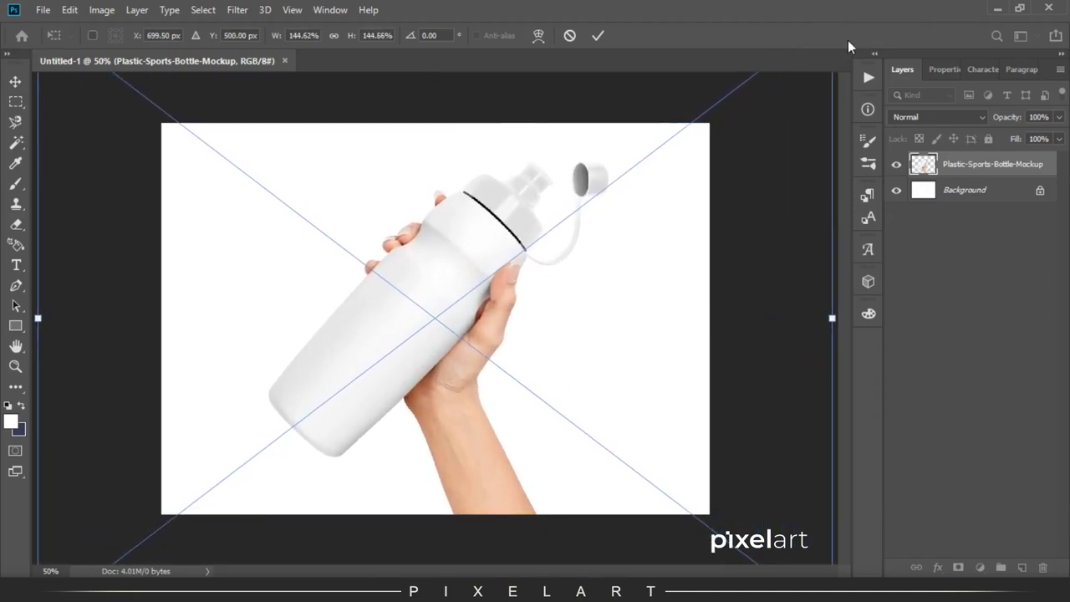
key(Return)
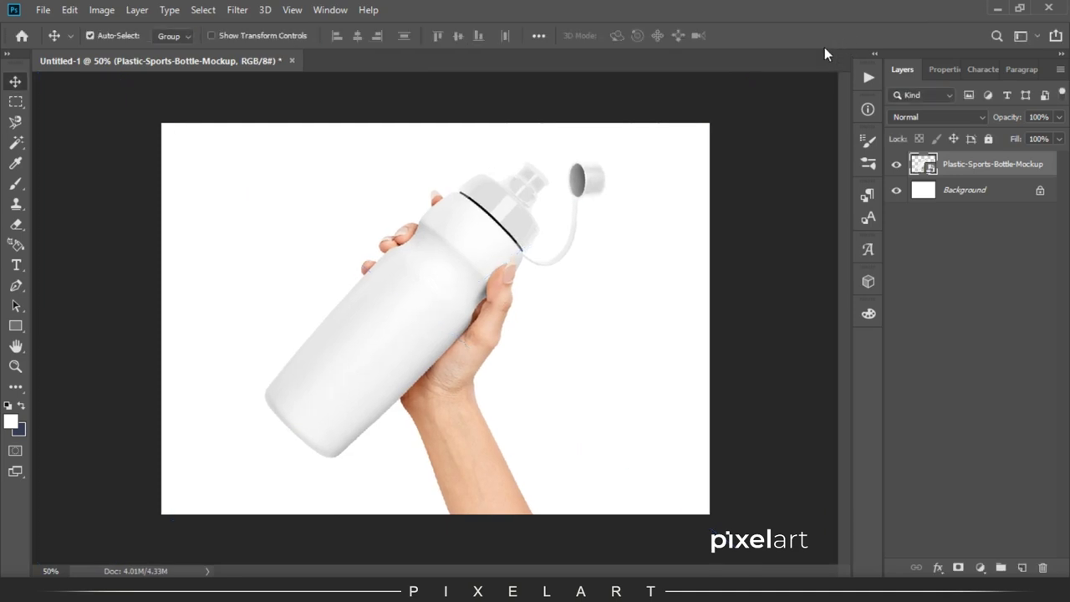
- Zoom in on the bottle body and start a Pen path at its lower left edge
key(ctrl+plus)
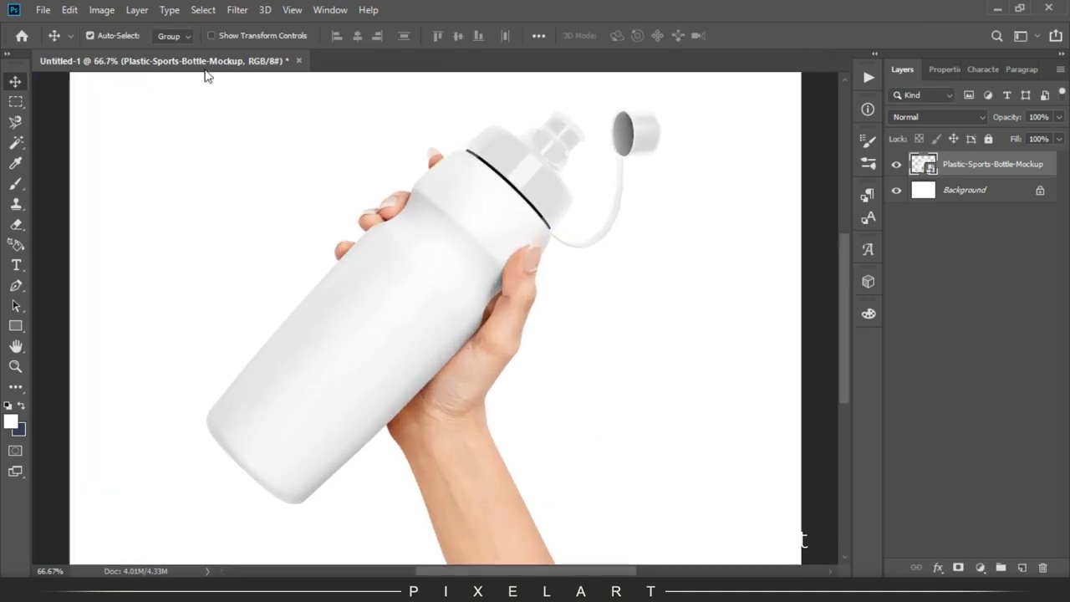
key(ctrl+plus)
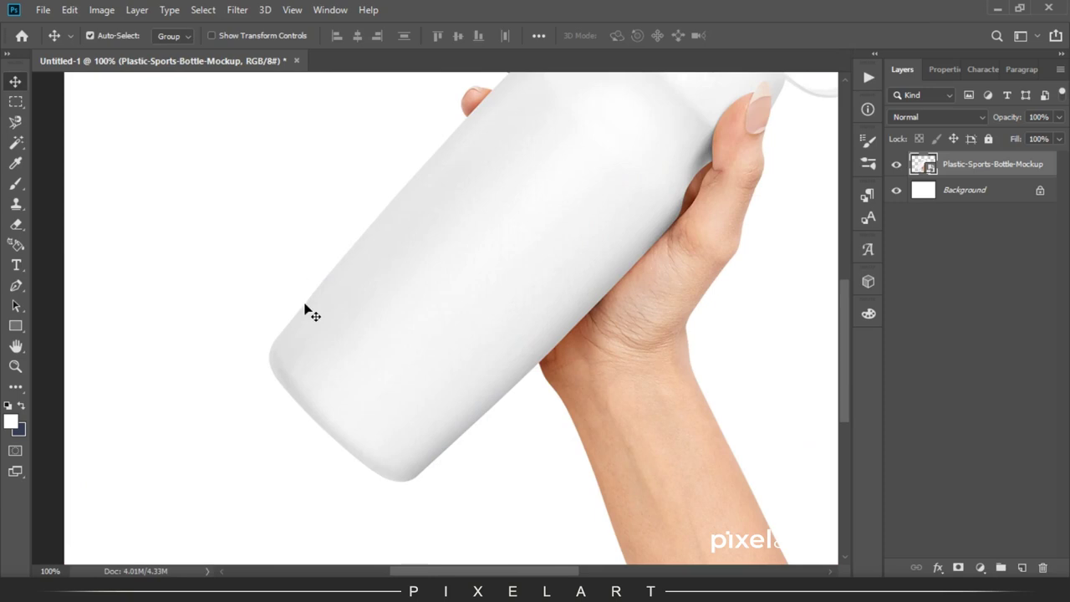
key(p)
drag(283, 343, 227, 411)
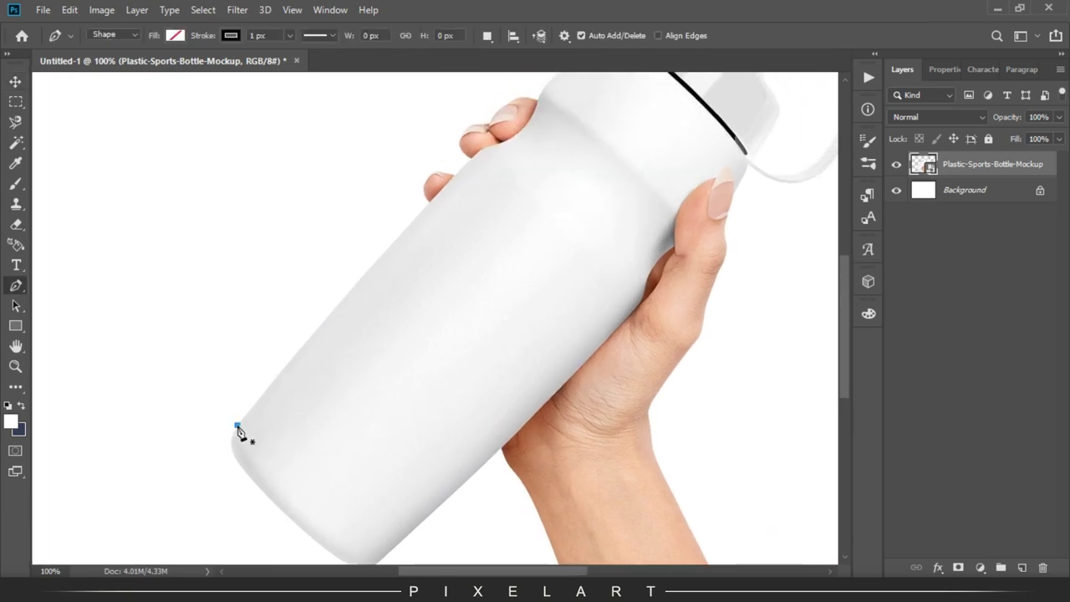
- Trace the bottle body's left edge and finger curve up to the black ring
click(238, 427)
scroll(255, 445, up, 3)
click(384, 299)
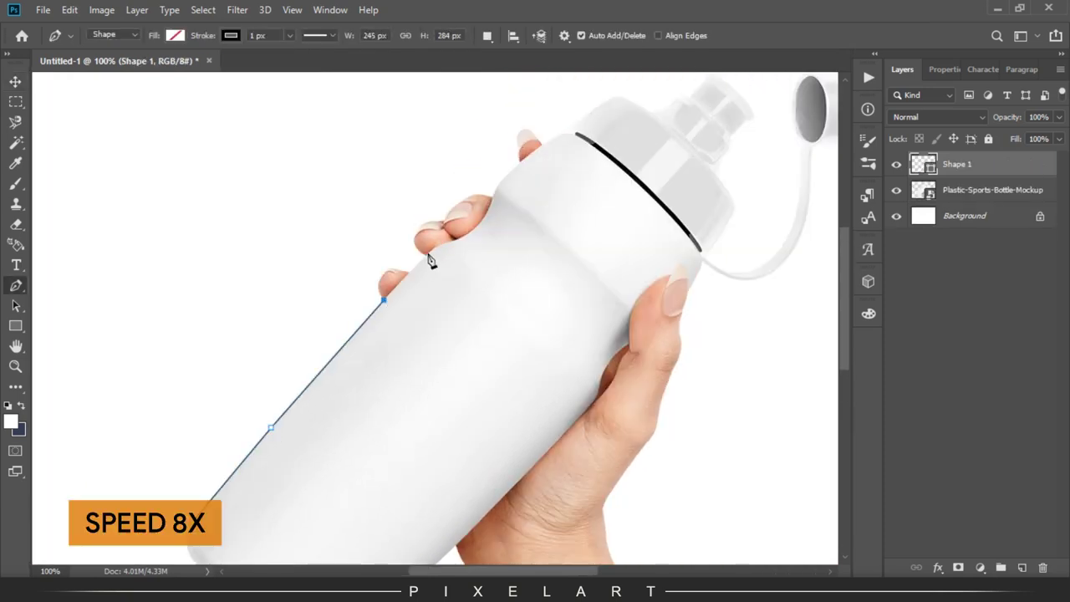
drag(494, 197, 502, 159)
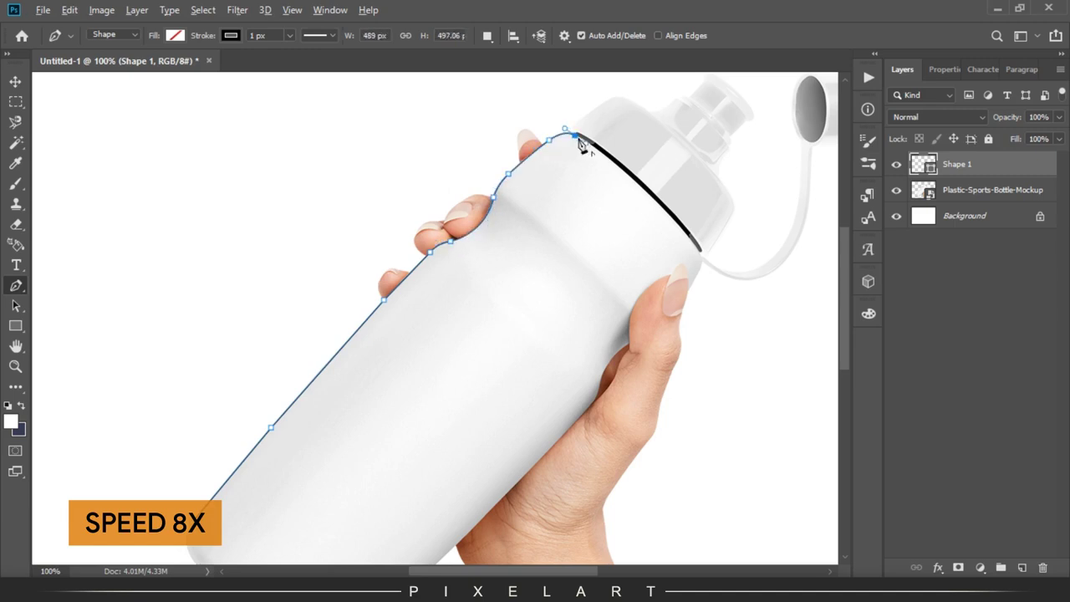
drag(583, 145, 469, 113)
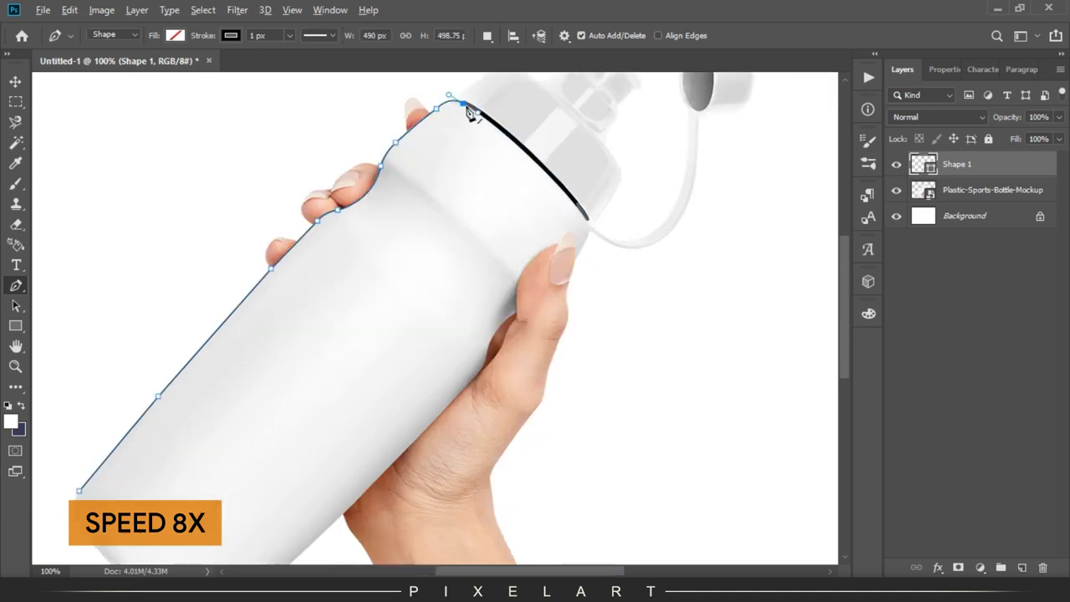
drag(511, 149, 409, 118)
drag(459, 157, 478, 184)
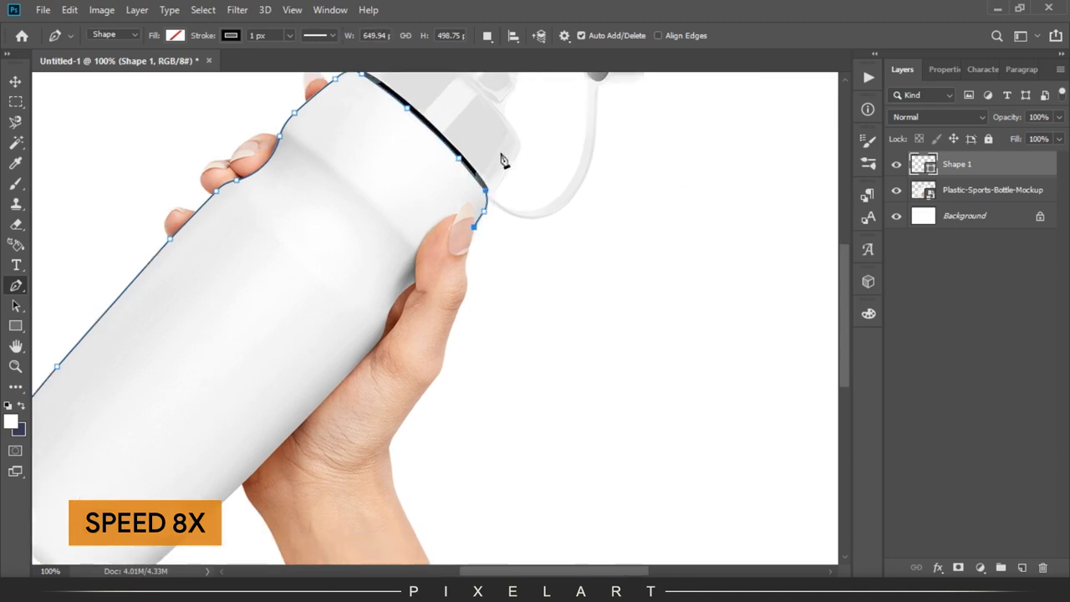
- Continue the outline along the finger edge and round the bottom corner to close it
scroll(472, 204, up, 2)
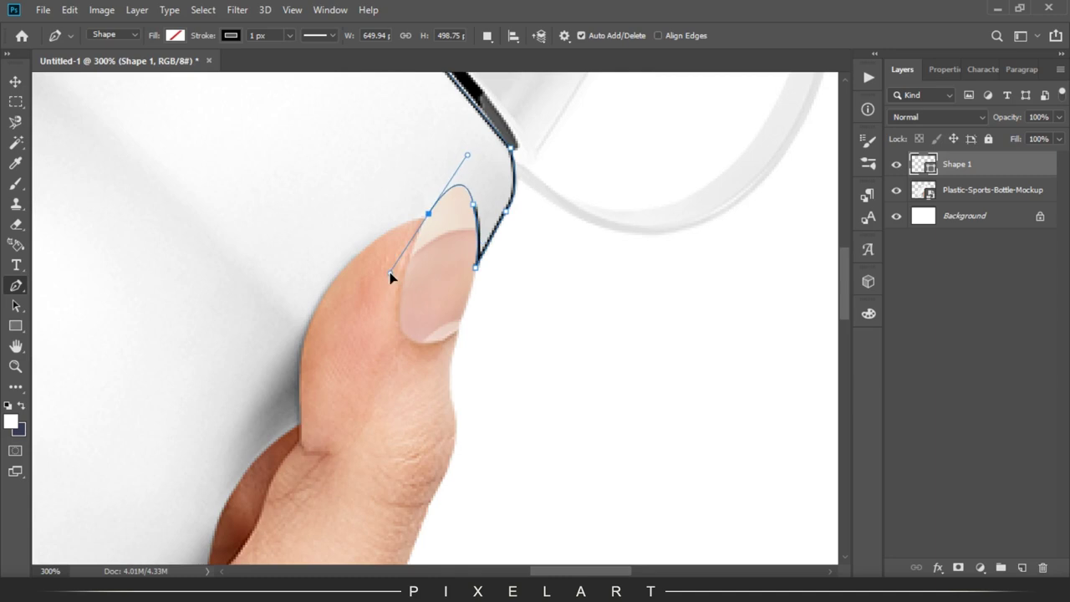
mouse_move(309, 326)
mouse_down()
mouse_move(251, 425)
mouse_move(368, 251)
mouse_up()
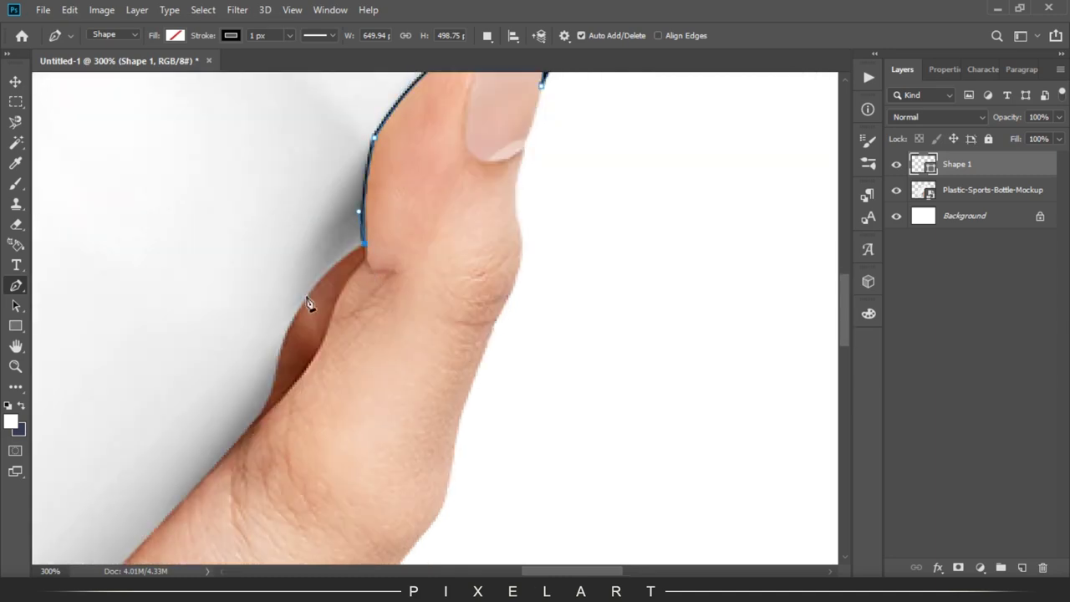
drag(240, 435, 270, 403)
mouse_move(218, 462)
mouse_down()
mouse_move(234, 310)
mouse_move(275, 330)
mouse_move(280, 296)
mouse_up()
drag(227, 273, 173, 234)
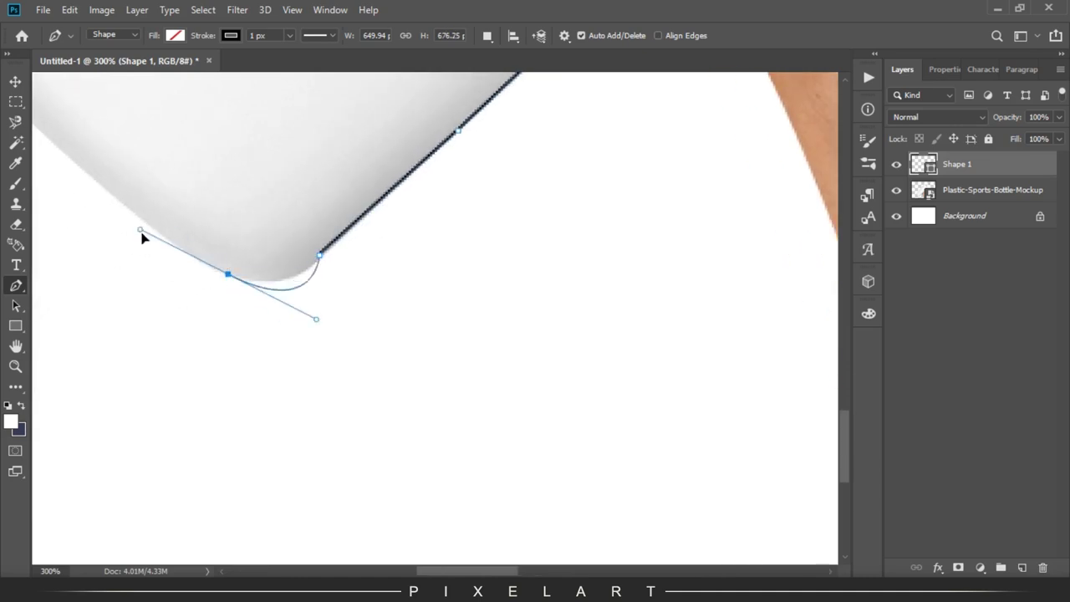
key(ctrl+z)
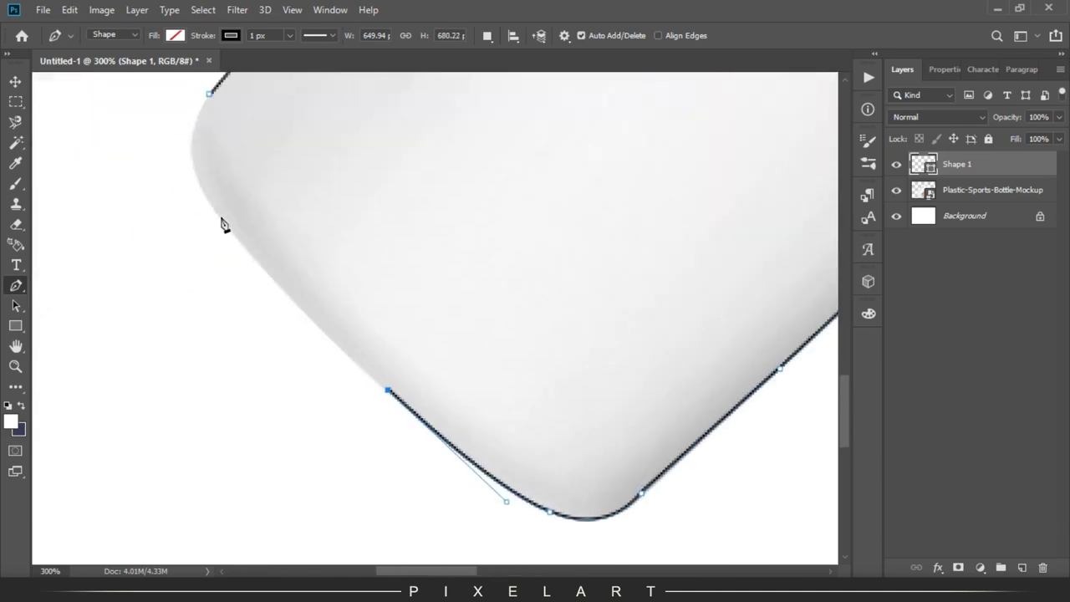
drag(139, 106, 131, 107)
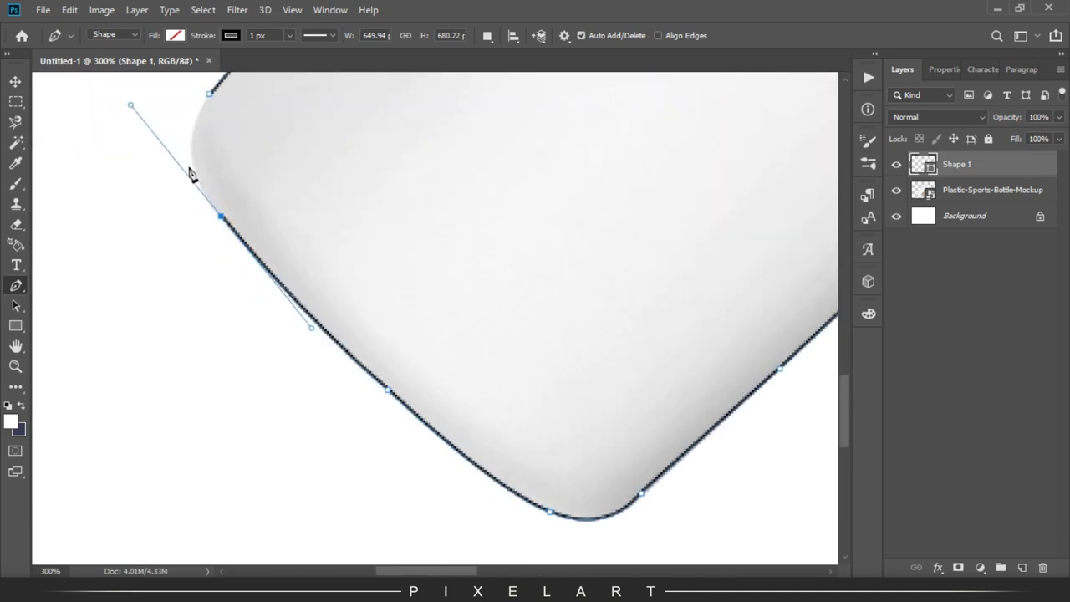
drag(218, 157, 263, 96)
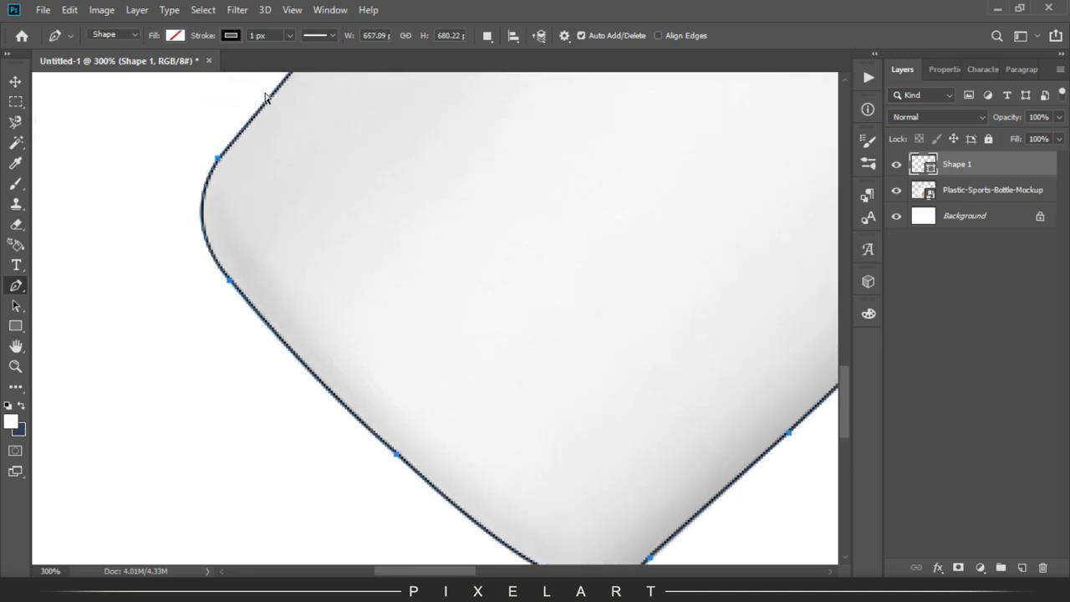
- Load the closed outline as a selection on the bottle photo layer
key(ctrl+minus)
key(ctrl+minus)
key(ctrl+minus)
key(ctrl+minus)
key(ctrl+minus)
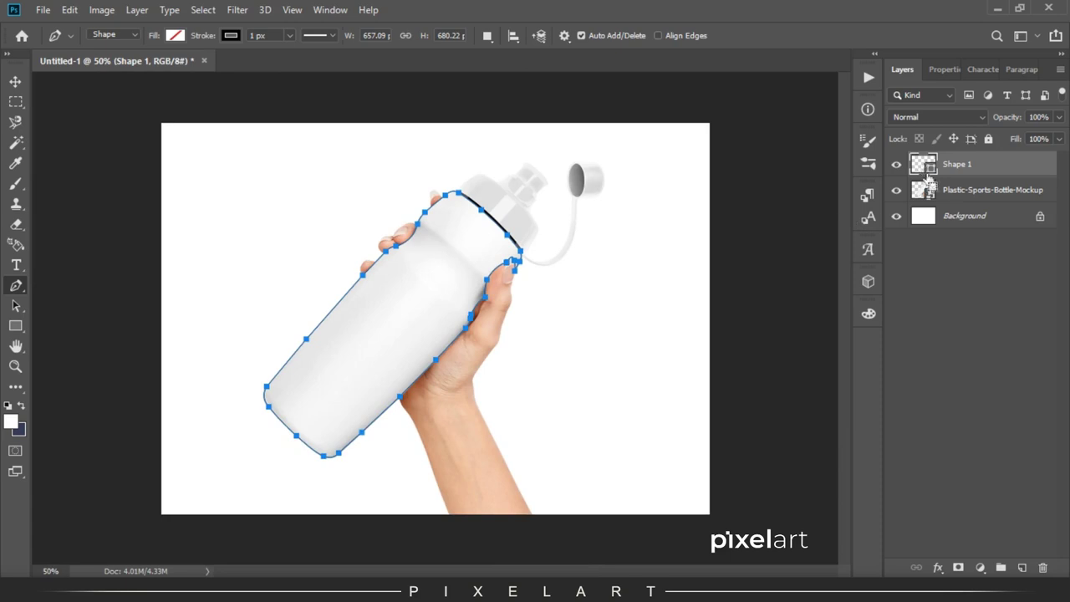
ctrl+click(924, 165)
click(991, 190)
click(70, 9)
- Copy the selected bottle body and paste it in place on a new Layer 1
click(159, 112)
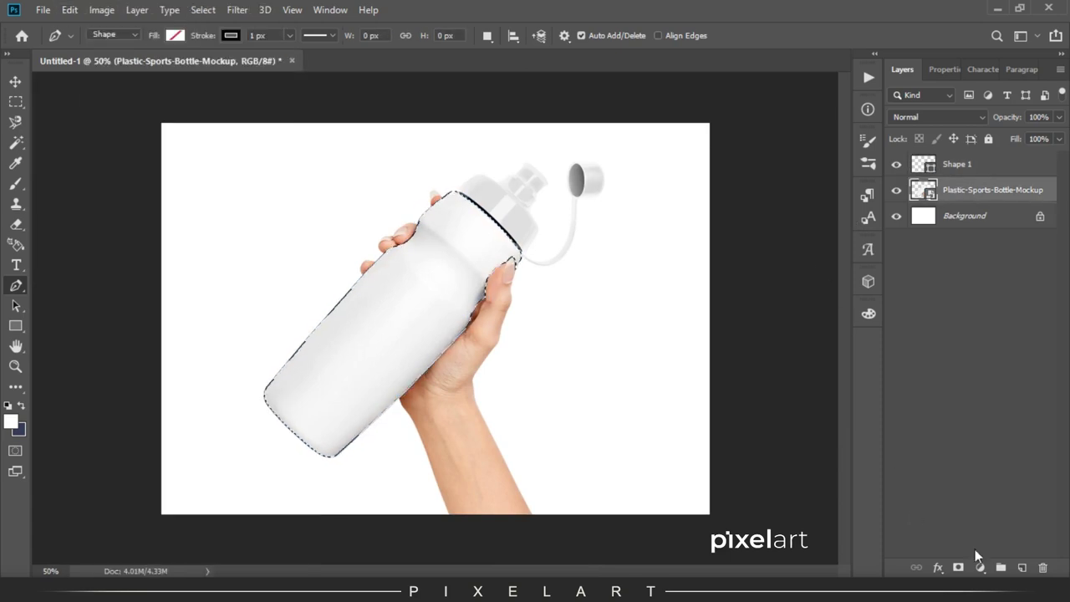
click(1022, 568)
click(69, 10)
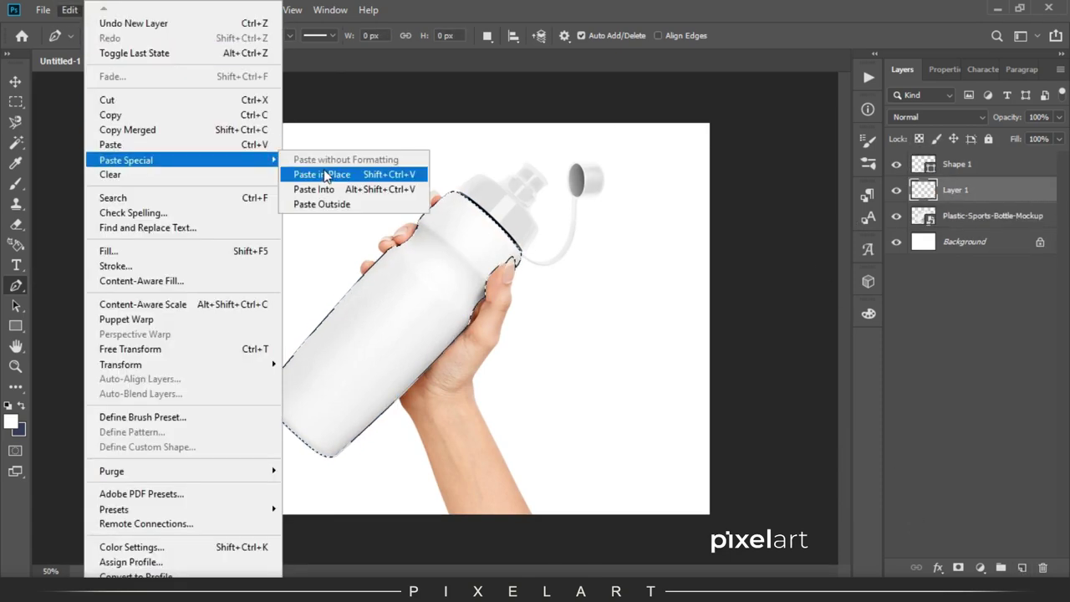
click(325, 175)
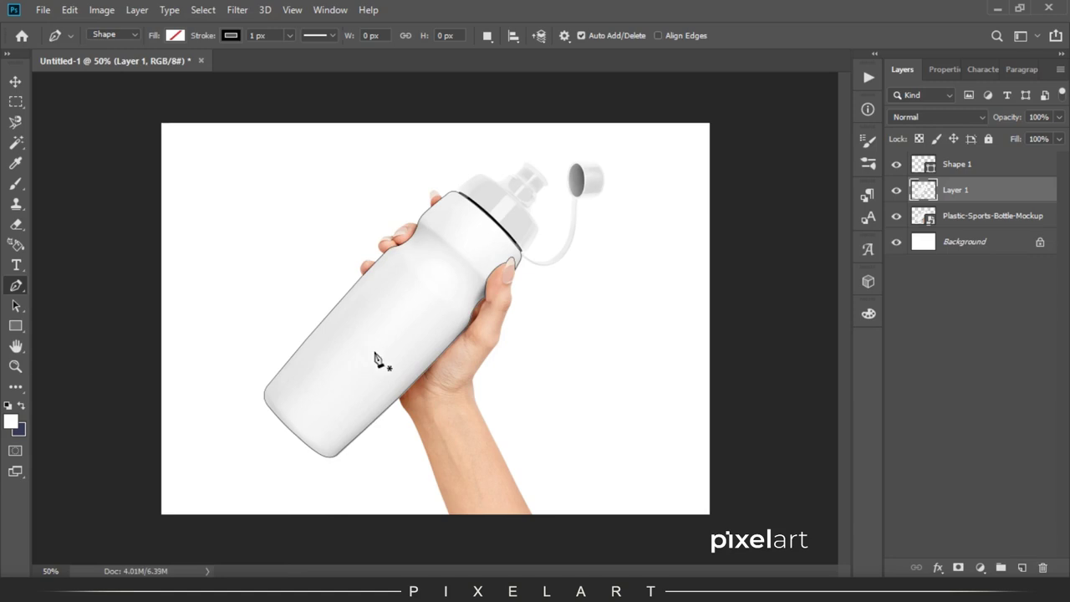
- Delete the Shape 1 outline layer and check the cut-out copy, zooming toward the bottle top
click(896, 165)
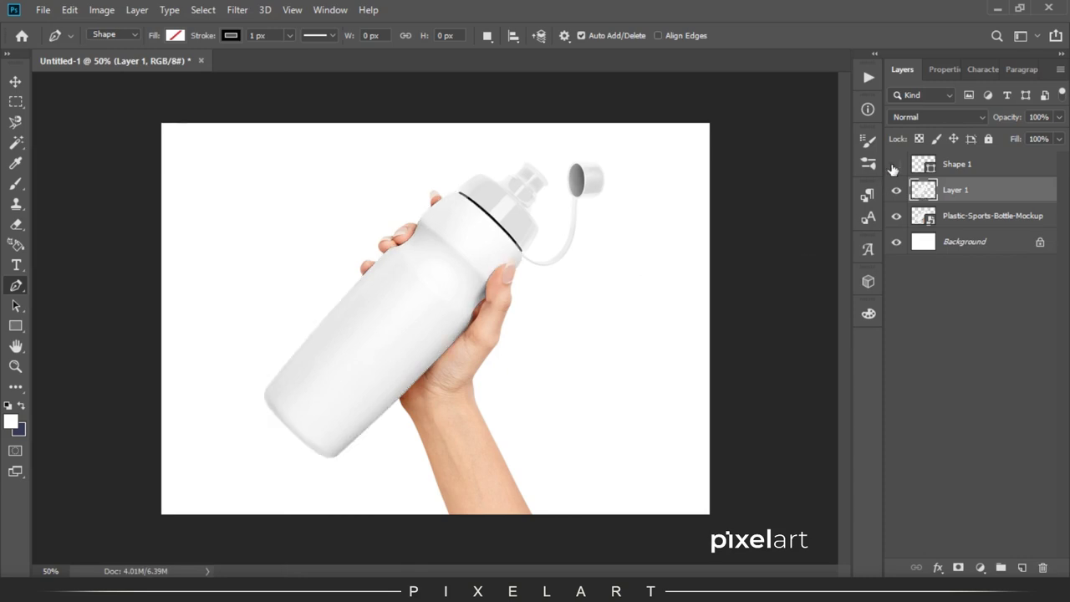
click(977, 166)
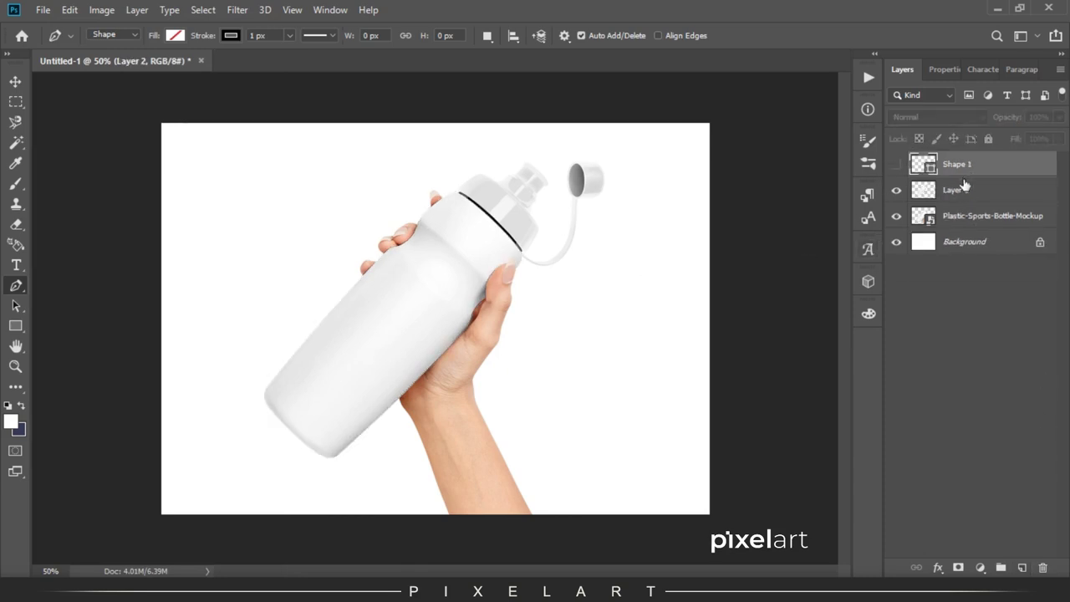
click(1043, 568)
click(895, 191)
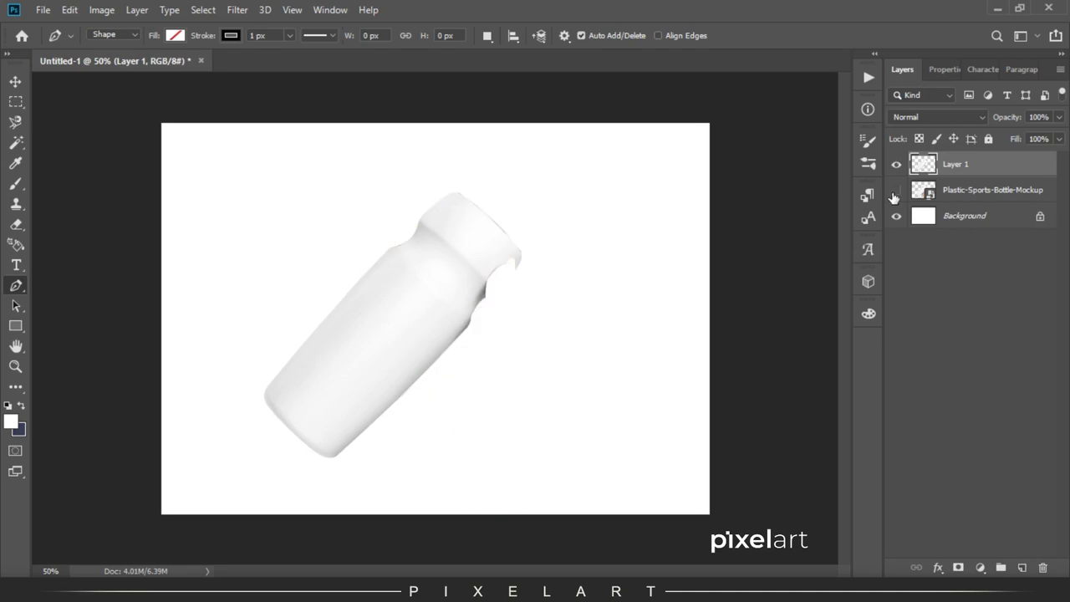
scroll(480, 251, up, 2)
scroll(480, 251, up, 2)
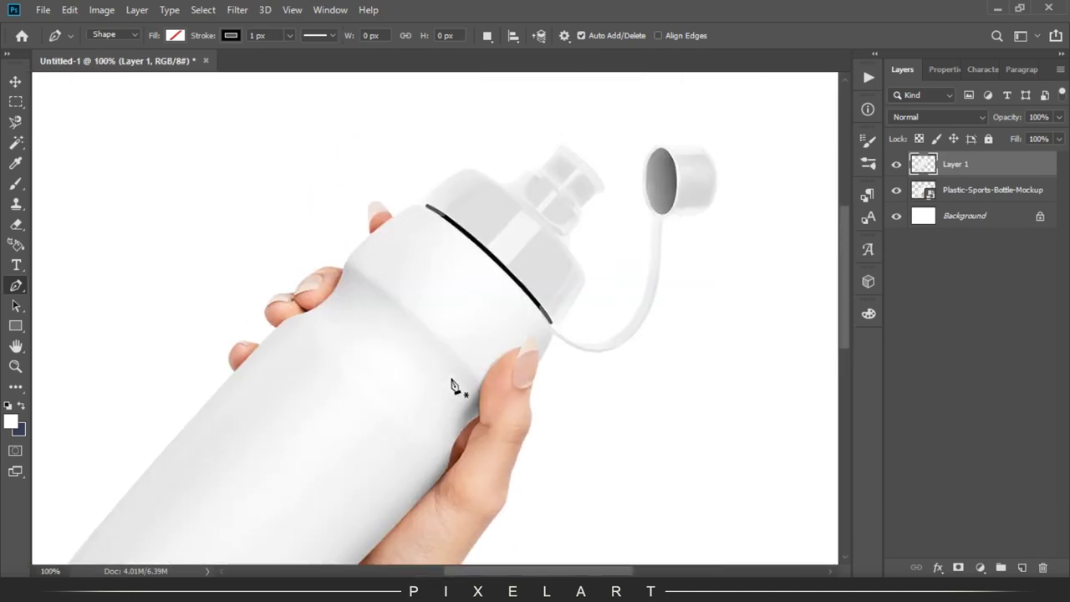
scroll(461, 302, up, 3)
drag(461, 302, 302, 498)
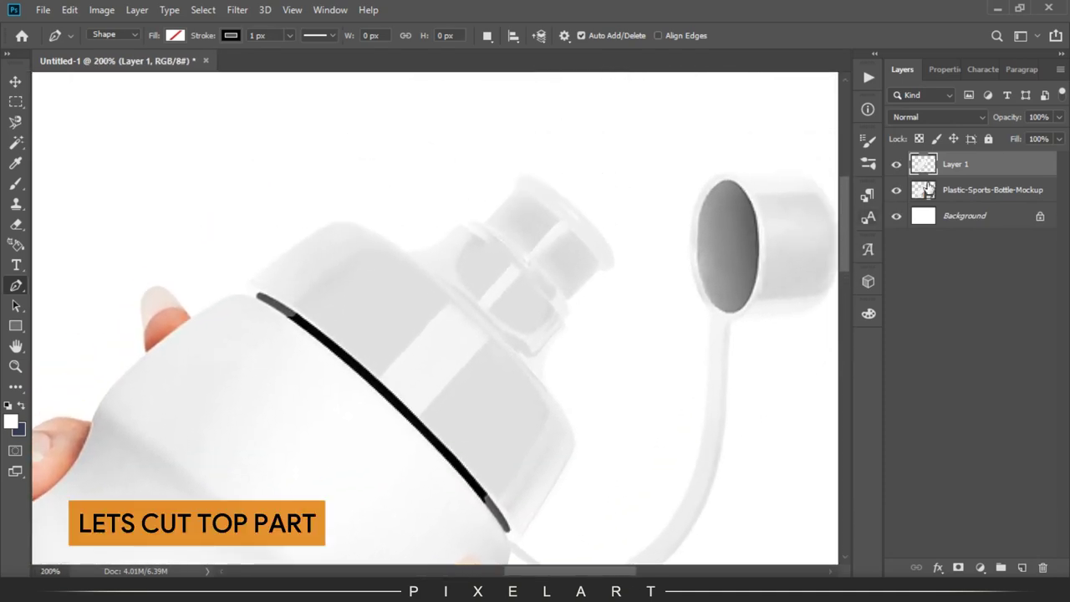
- Trace a closed outline around the bottle's upper section on the photo layer
click(961, 191)
click(322, 229)
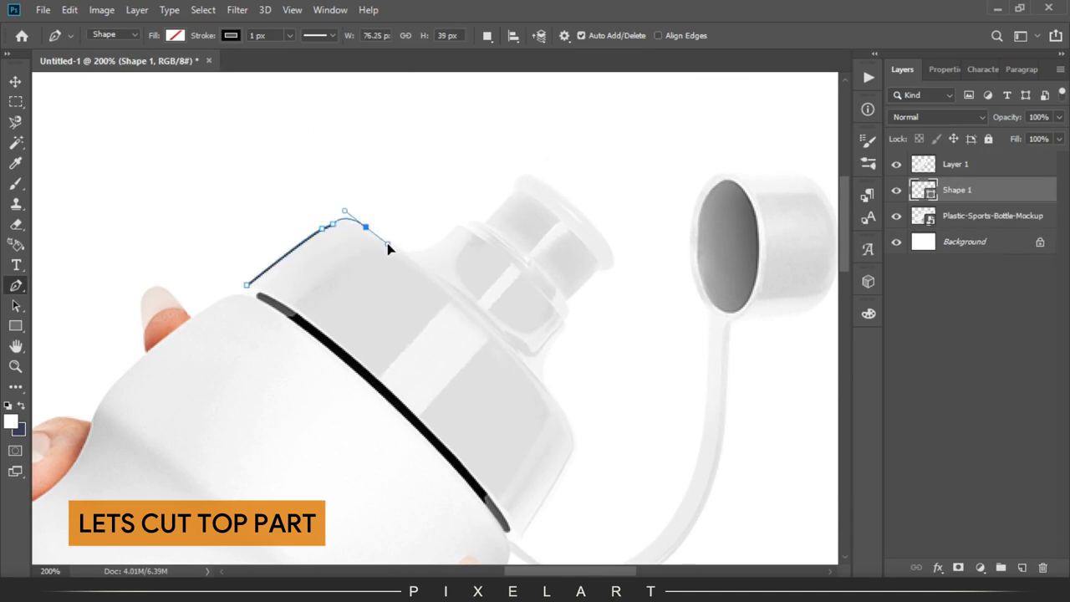
drag(380, 243, 369, 238)
click(458, 304)
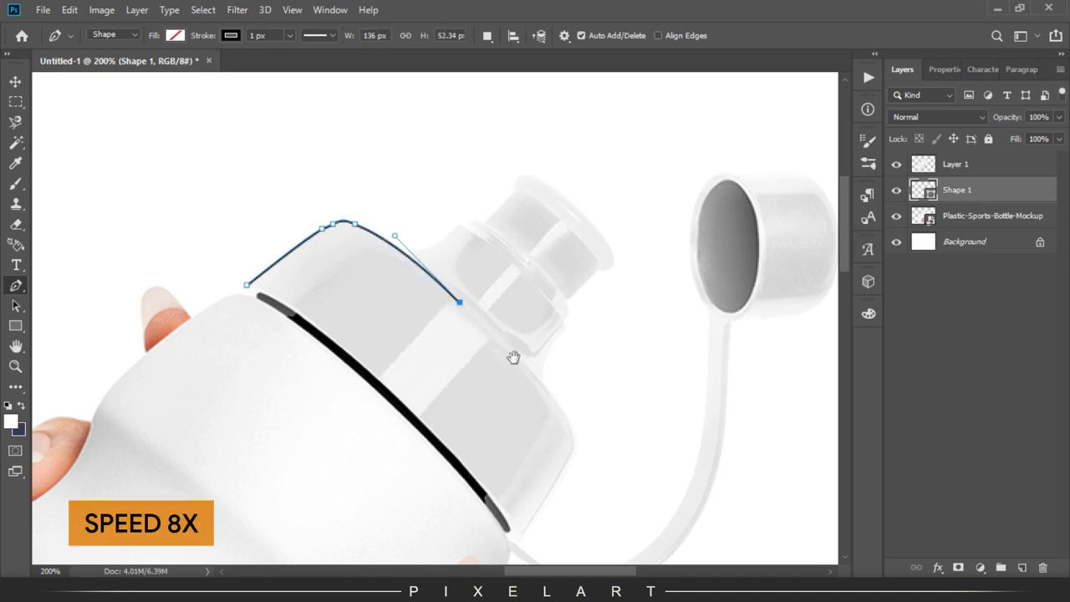
drag(490, 335, 389, 182)
click(448, 243)
click(467, 272)
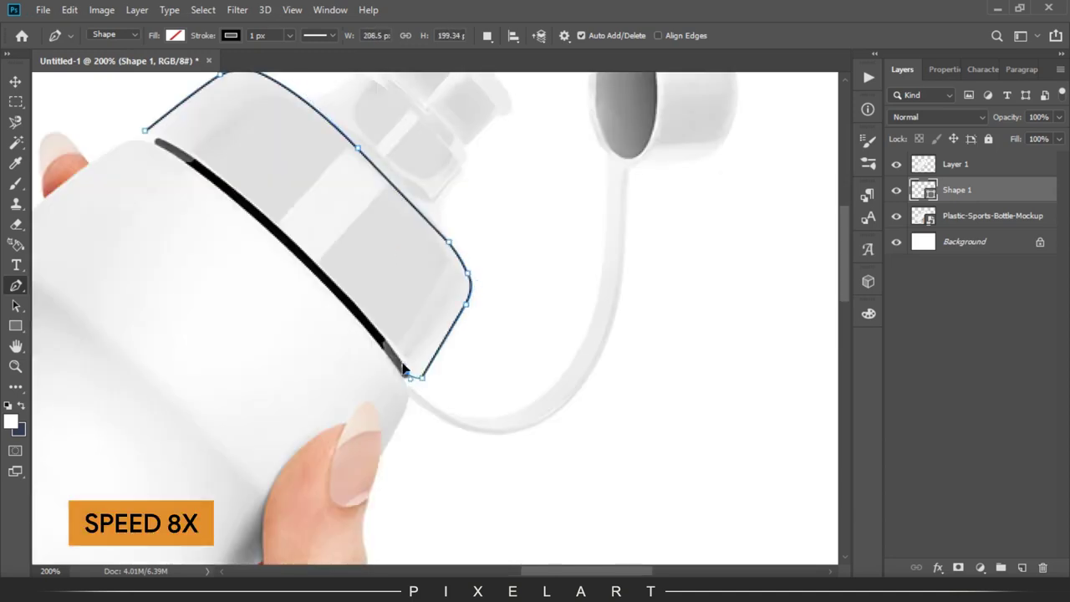
drag(145, 131, 77, 110)
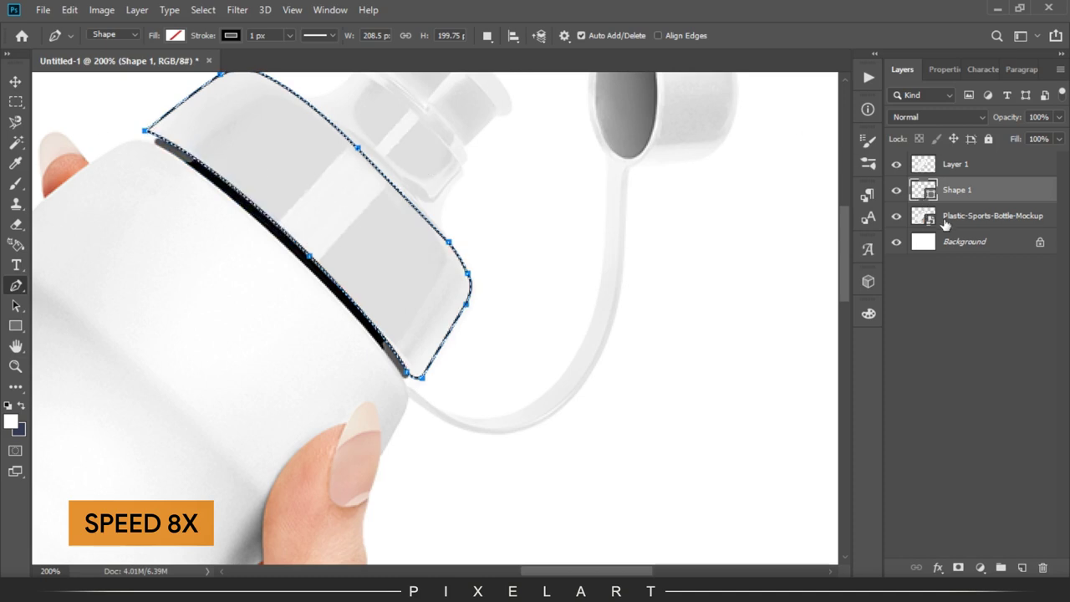
- Copy Merged the bottle-top selection and Paste in Place onto a new layer
click(944, 216)
key(ctrl+Return)
click(1022, 568)
click(987, 241)
click(69, 9)
click(112, 131)
click(956, 216)
click(70, 9)
click(344, 174)
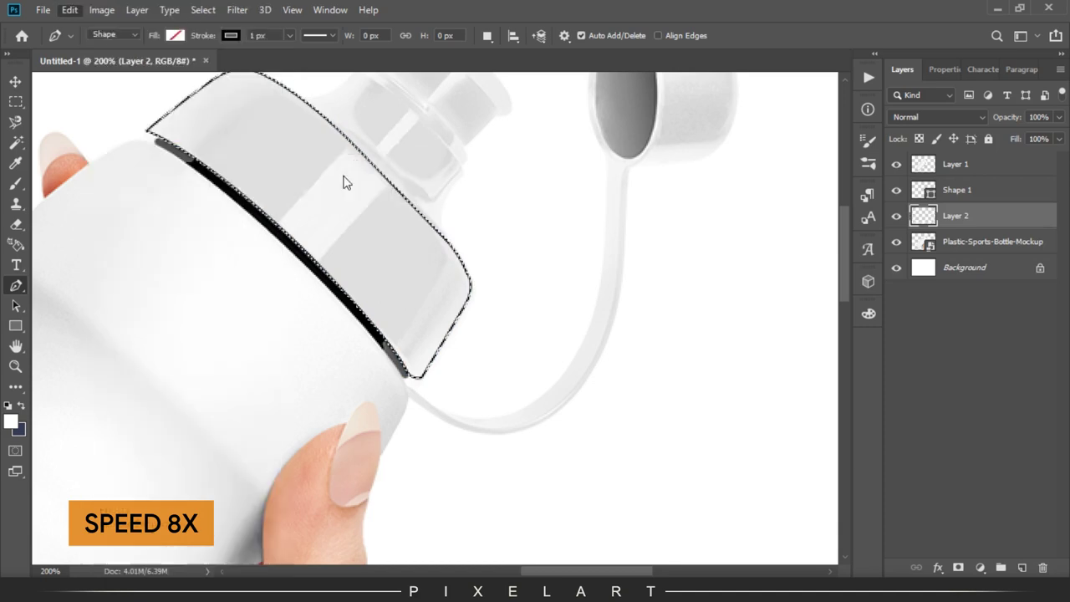
- Delete the Shape 1 path layer and rename the bottle layers Bottom and top
key(v)
click(957, 189)
click(1041, 568)
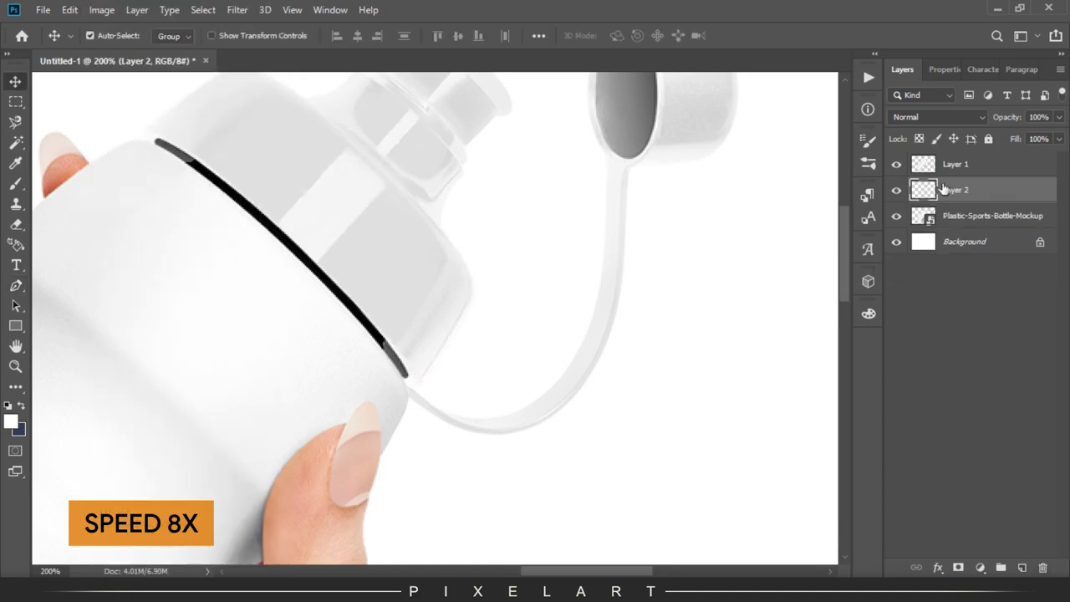
double_click(957, 164)
key(Return)
double_click(957, 190)
text(top)
- Select the Plastic-Sports-Bottle-Mockup layer and pan the view to the nozzle and cap
click(971, 232)
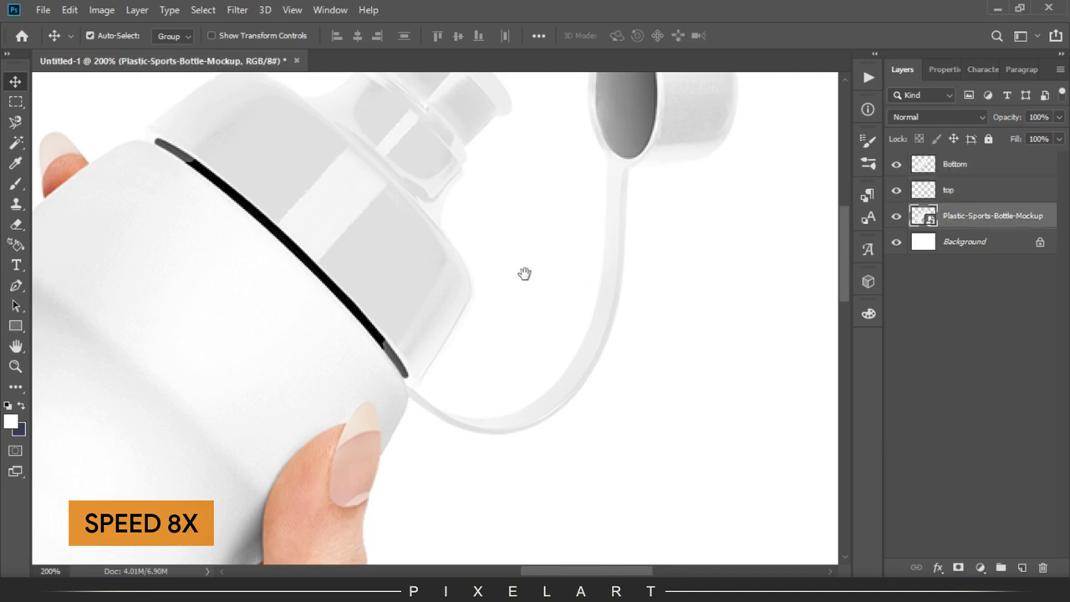
drag(501, 284, 424, 416)
key(p)
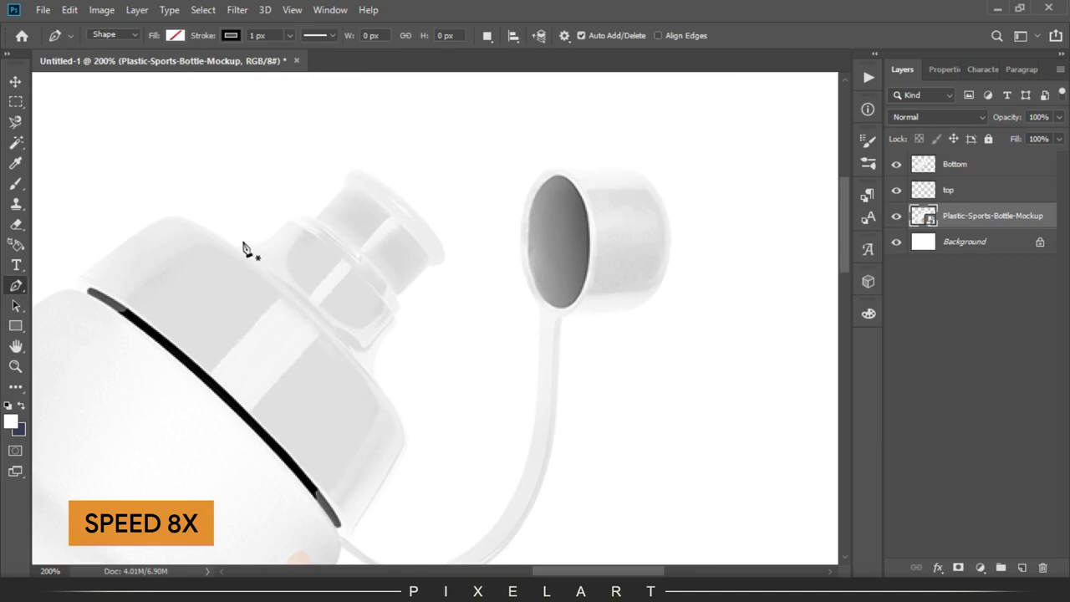
- Trace a closed Pen outline around the bottle's nozzle
click(236, 246)
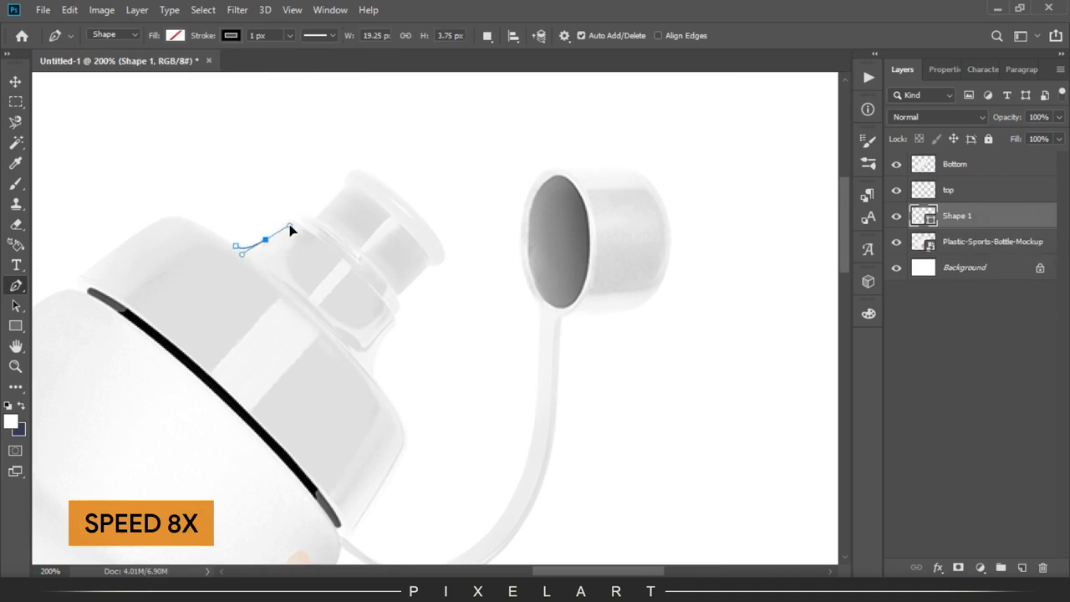
right_click(288, 222)
key(Escape)
click(310, 207)
click(343, 186)
drag(358, 169, 376, 172)
click(381, 181)
drag(441, 241, 452, 271)
click(236, 246)
- Copy the nozzle selection onto its own layer in place and name it Cap
click(993, 241)
ctrl+click(924, 216)
key(ctrl+j)
click(70, 9)
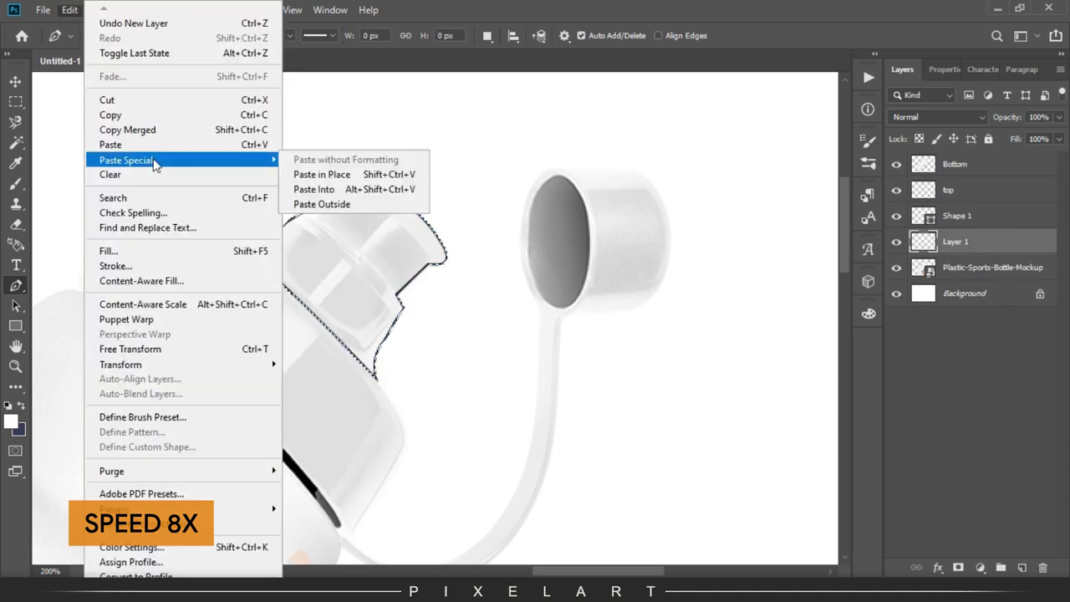
key(Escape)
double_click(956, 215)
text(Cap)
key(Return)
- Begin a new Pen outline curving along the tether strap
scroll(502, 335, down, 3)
click(341, 399)
drag(424, 428, 455, 425)
drag(499, 371, 521, 329)
- Finish the closed outline around the tether strap and lid rim
click(533, 239)
scroll(533, 251, up, 3)
click(533, 271)
drag(521, 159, 545, 91)
drag(552, 132, 575, 144)
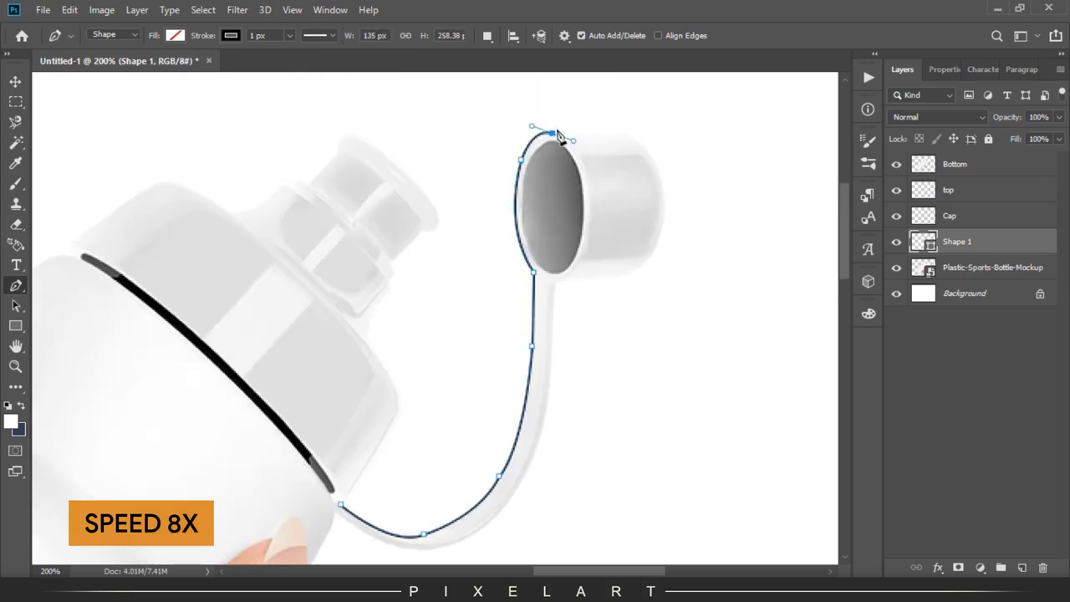
click(617, 275)
click(557, 282)
scroll(557, 283, down, 5)
click(558, 204)
drag(507, 332, 463, 394)
drag(345, 332, 442, 421)
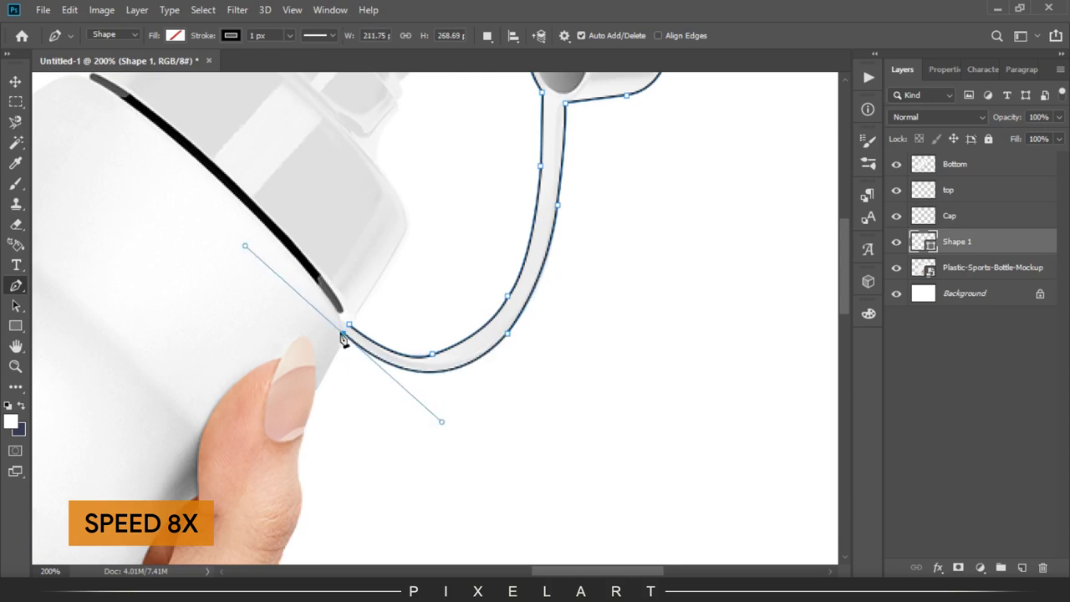
- Paste the strap and lid in place on a new layer named Cap Top, deleting Shape 1
key(ctrl+Return)
key(ctrl+shift+alt+n)
click(70, 9)
mouse_move(125, 160)
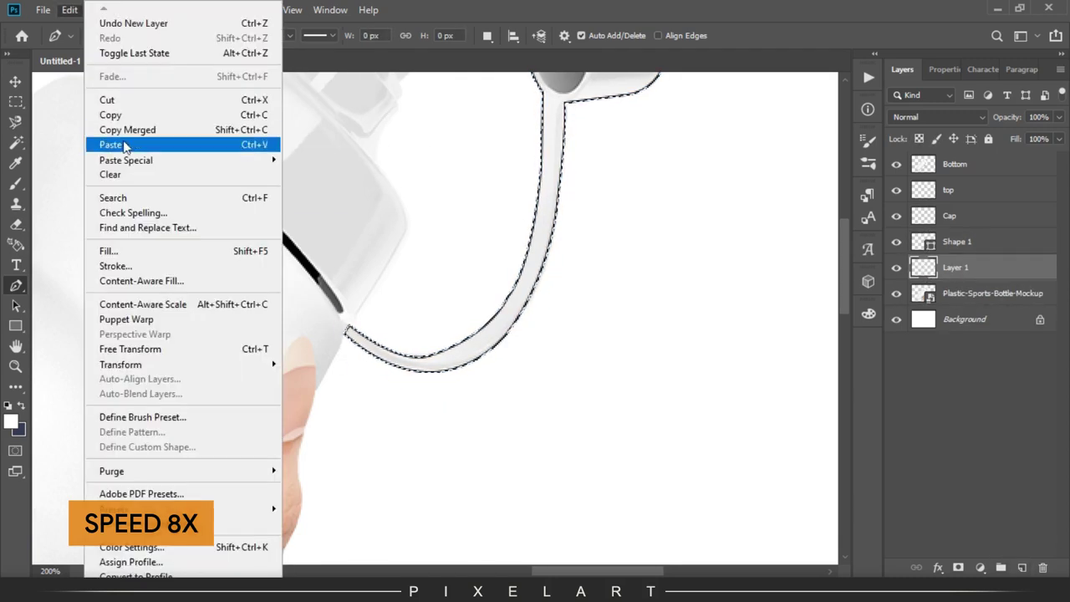
key(Escape)
click(958, 242)
key(Delete)
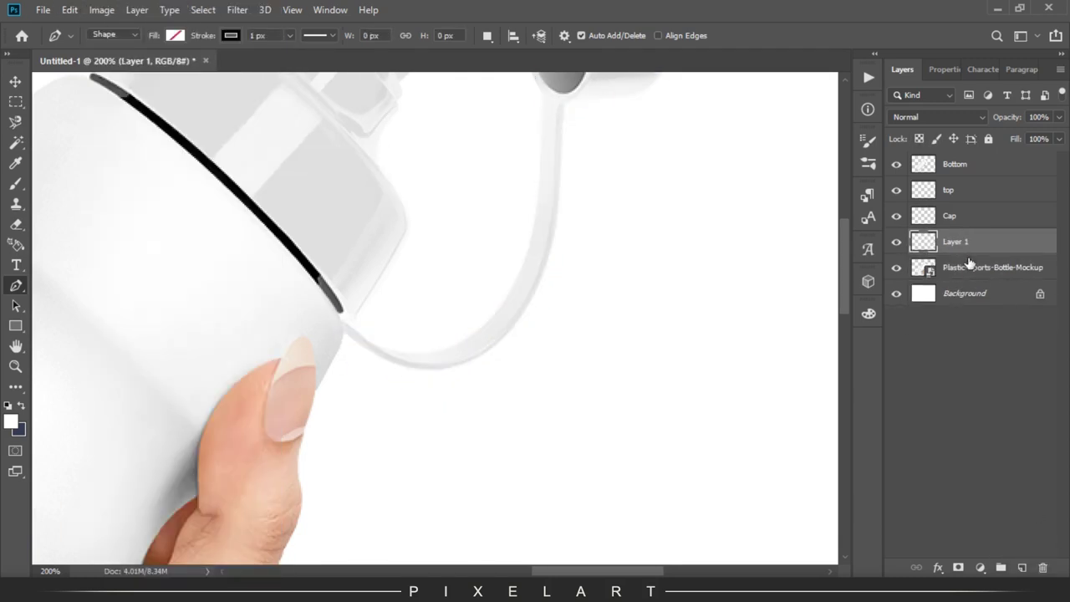
key(ctrl+minus)
text(Cap li)
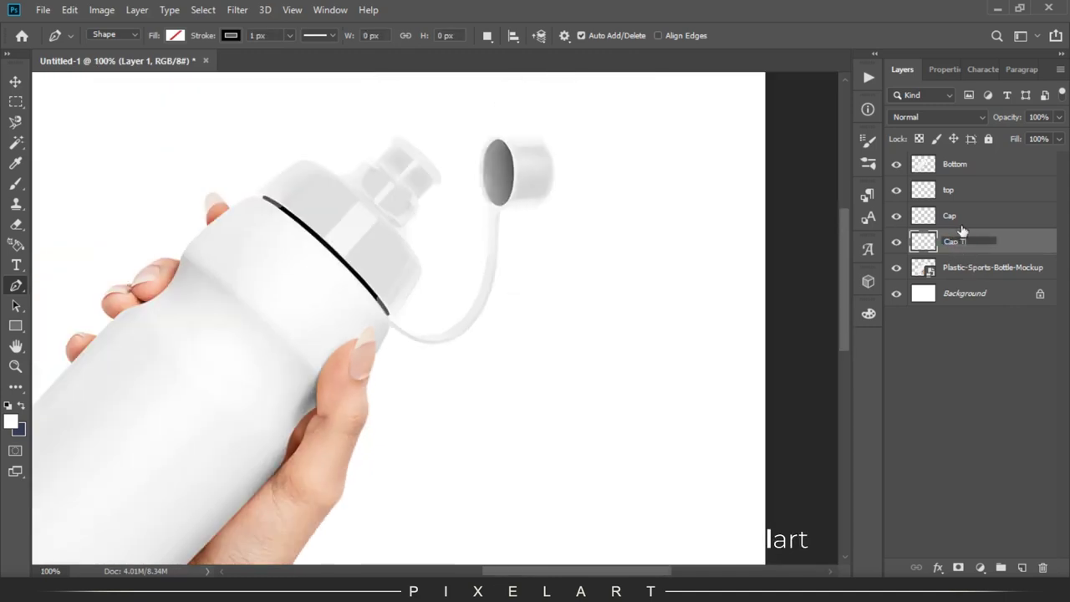
text(op)
key(Return)
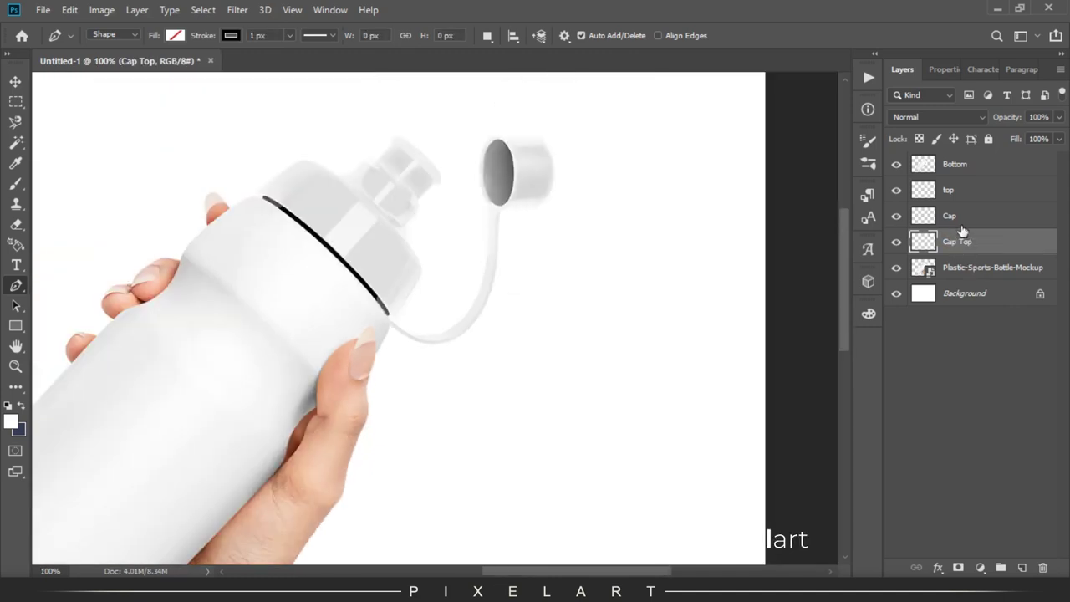
- Draw a 603 x 799 px orange-filled rectangle over the bottle body above the Bottom layer
key(ctrl+minus)
click(970, 165)
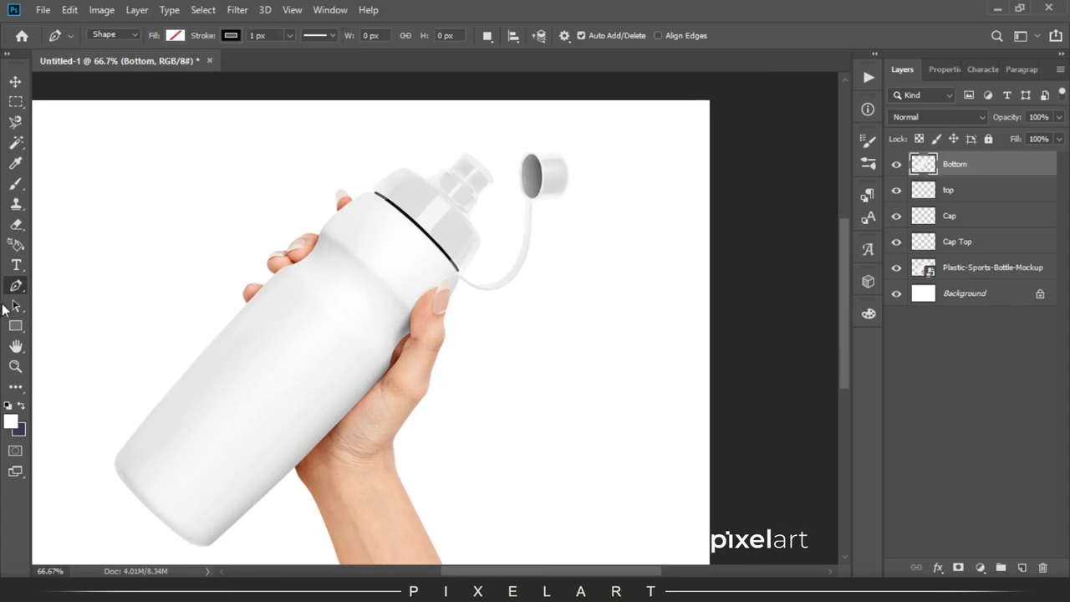
key(u)
drag(315, 99, 596, 372)
drag(657, 434, 629, 516)
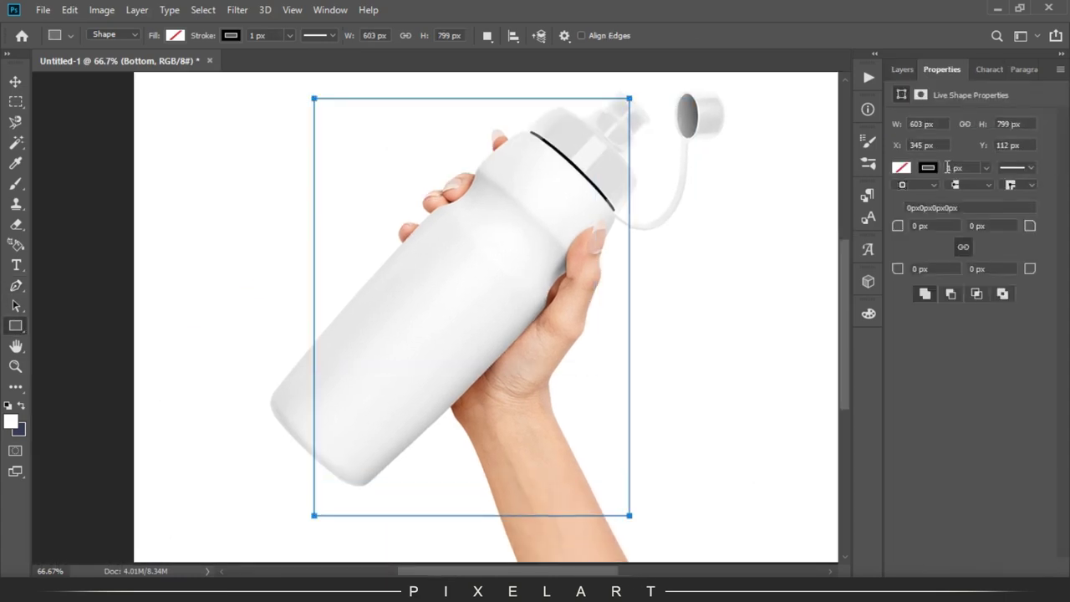
click(926, 168)
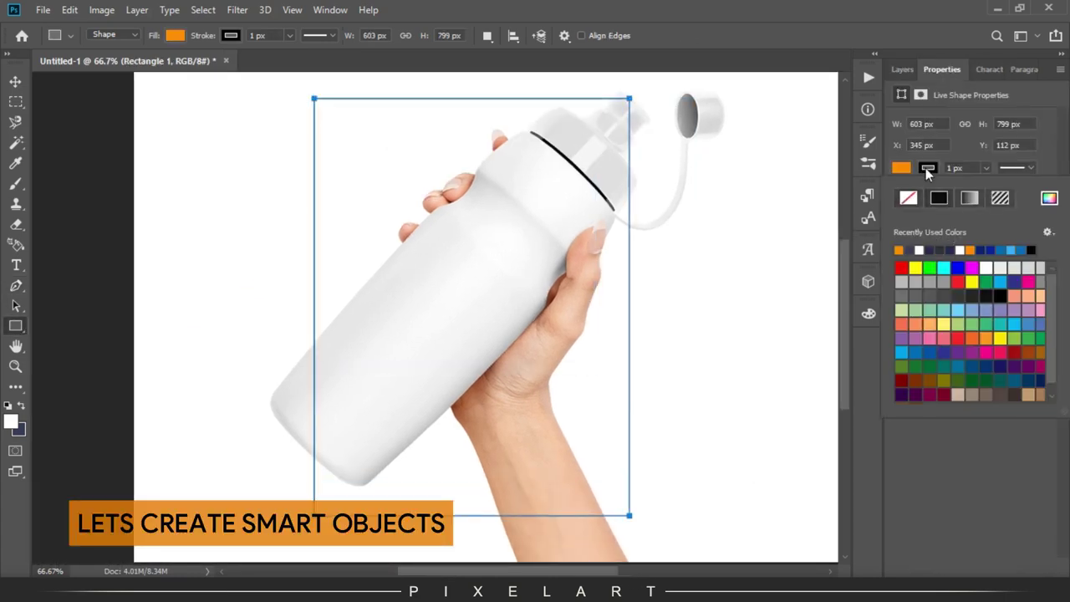
click(900, 73)
click(15, 81)
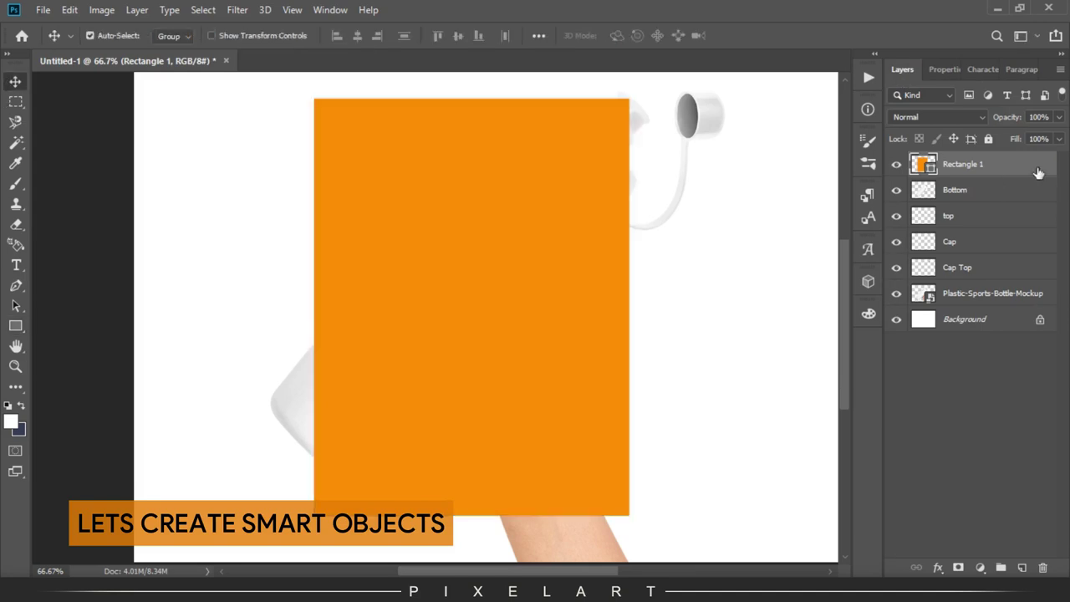
- Make Rectangle 1 a 50%-opacity smart object and distort its corners onto the bottle body
right_click(1040, 172)
click(870, 219)
drag(997, 118, 969, 117)
key(ctrl+t)
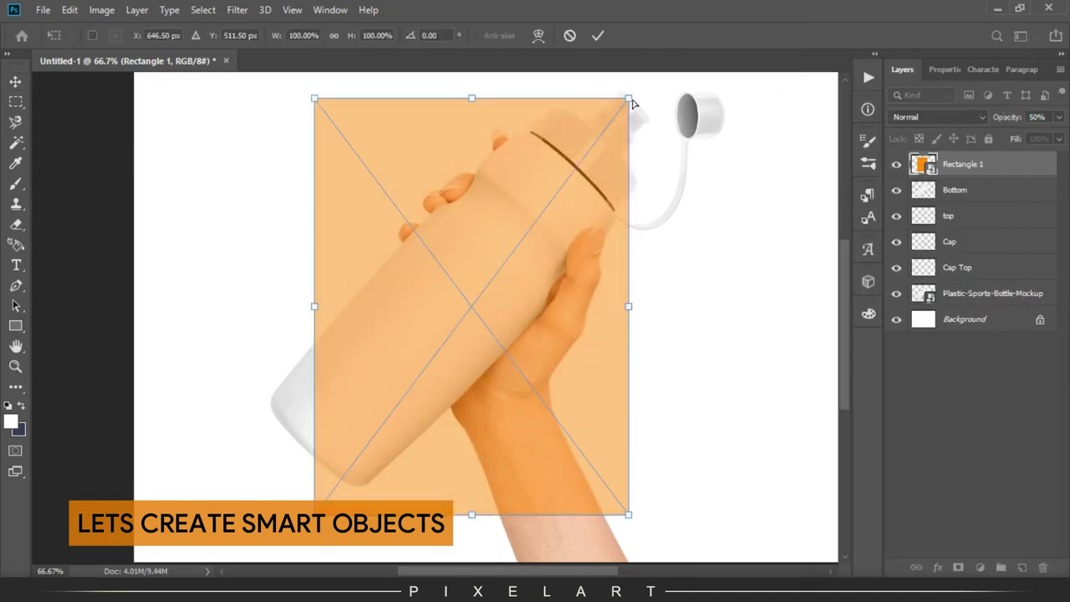
ctrl+drag(633, 103, 656, 223)
ctrl+drag(314, 99, 509, 108)
ctrl+drag(322, 500, 243, 413)
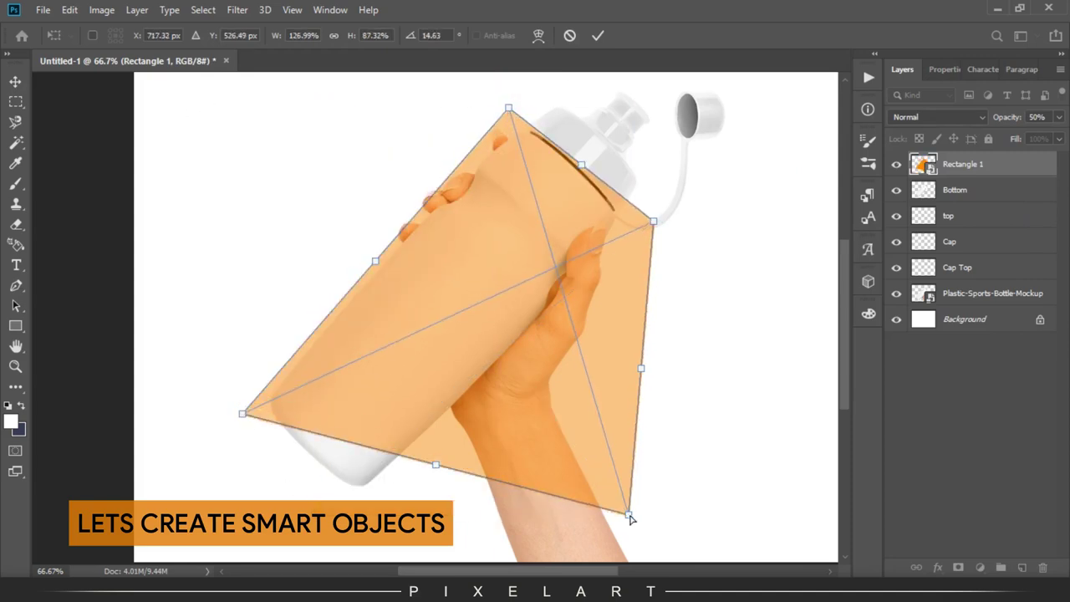
drag(631, 517, 358, 499)
ctrl+drag(243, 413, 260, 404)
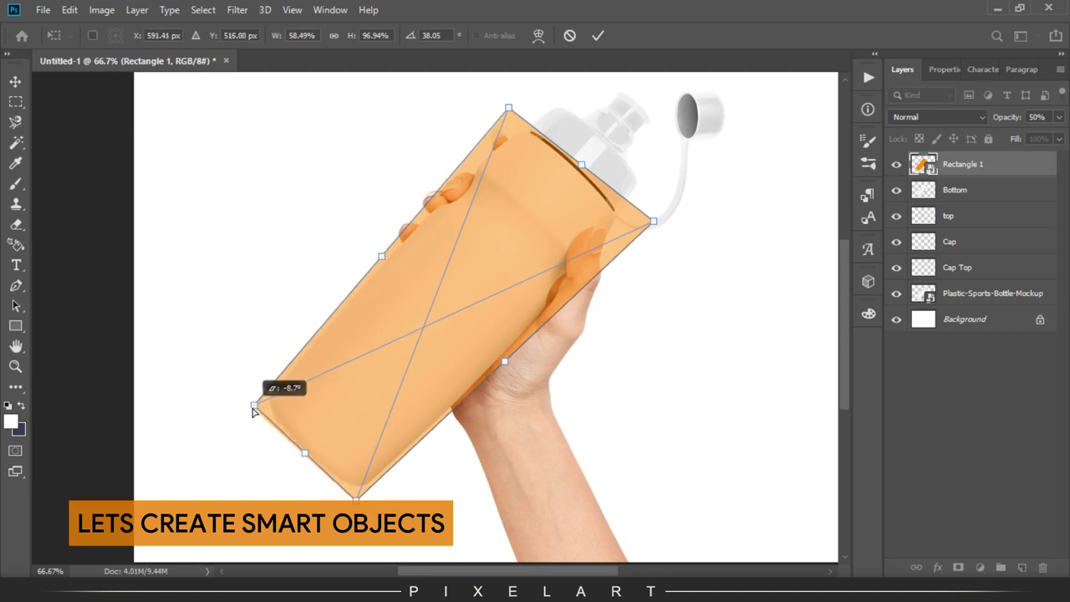
- Warp the rectangle's lower corners and edge to curve around the bottle base
right_click(349, 388)
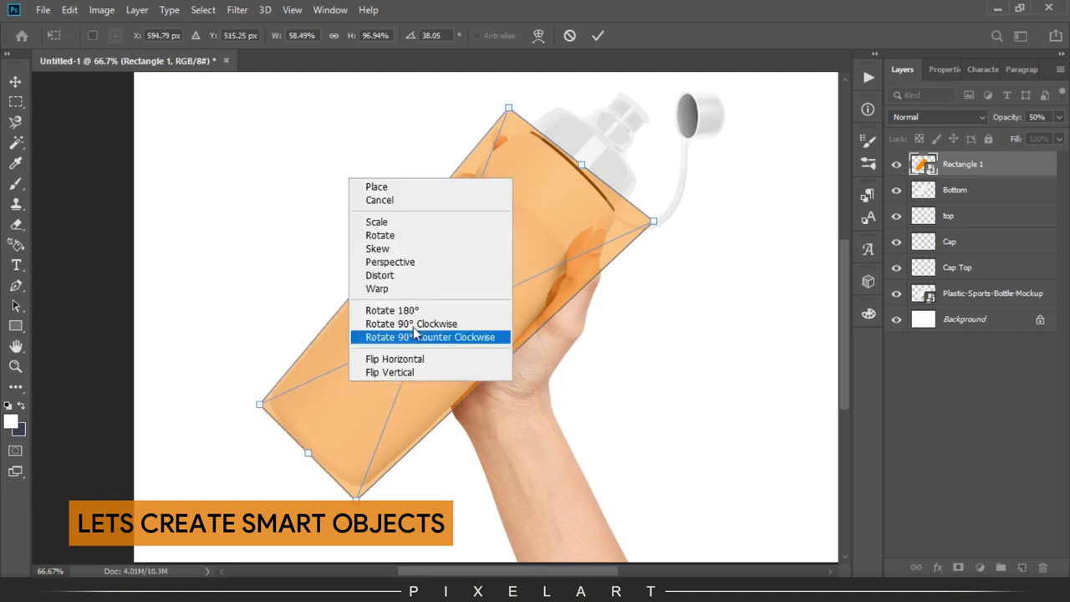
click(368, 291)
key(ctrl+plus)
key(ctrl+plus)
drag(406, 410, 431, 71)
drag(347, 461, 363, 438)
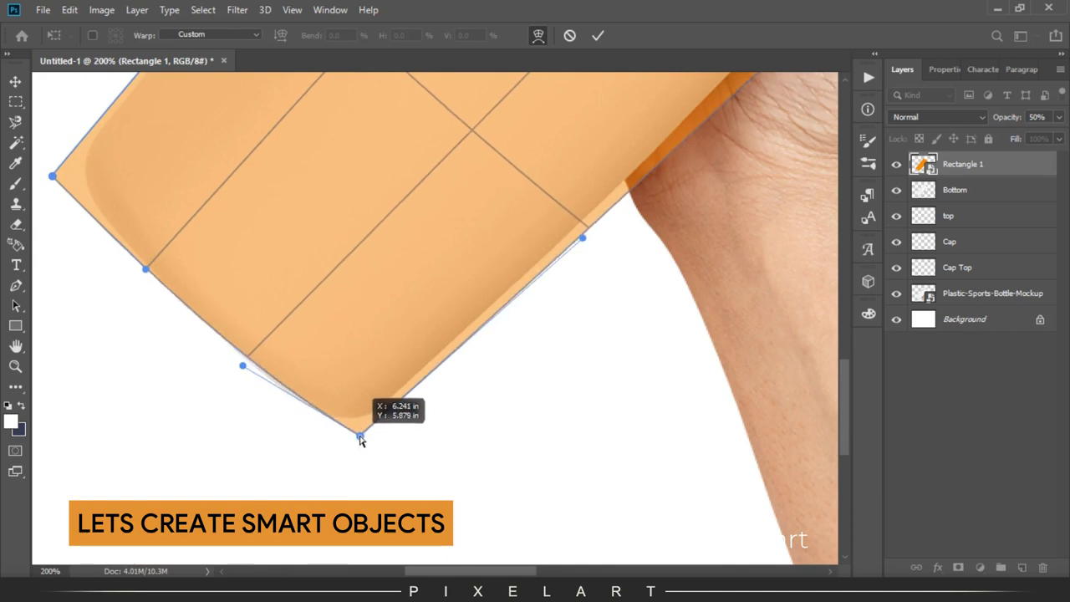
mouse_move(242, 365)
mouse_down()
mouse_move(222, 384)
mouse_move(400, 534)
mouse_up()
drag(240, 335, 245, 326)
drag(329, 430, 293, 429)
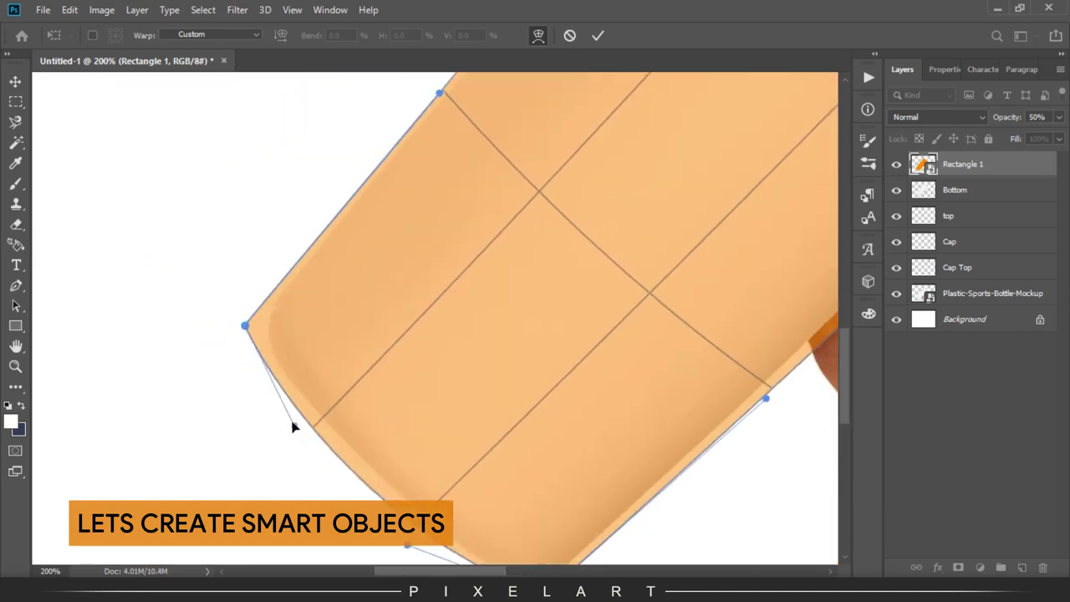
mouse_move(494, 593)
mouse_down()
mouse_move(454, 437)
mouse_move(508, 441)
mouse_up()
mouse_move(368, 389)
mouse_down()
mouse_move(357, 390)
mouse_move(349, 452)
mouse_move(394, 410)
mouse_up()
- Fit the upper warp corners to the bottle shoulder and apply the warp
drag(430, 365, 454, 434)
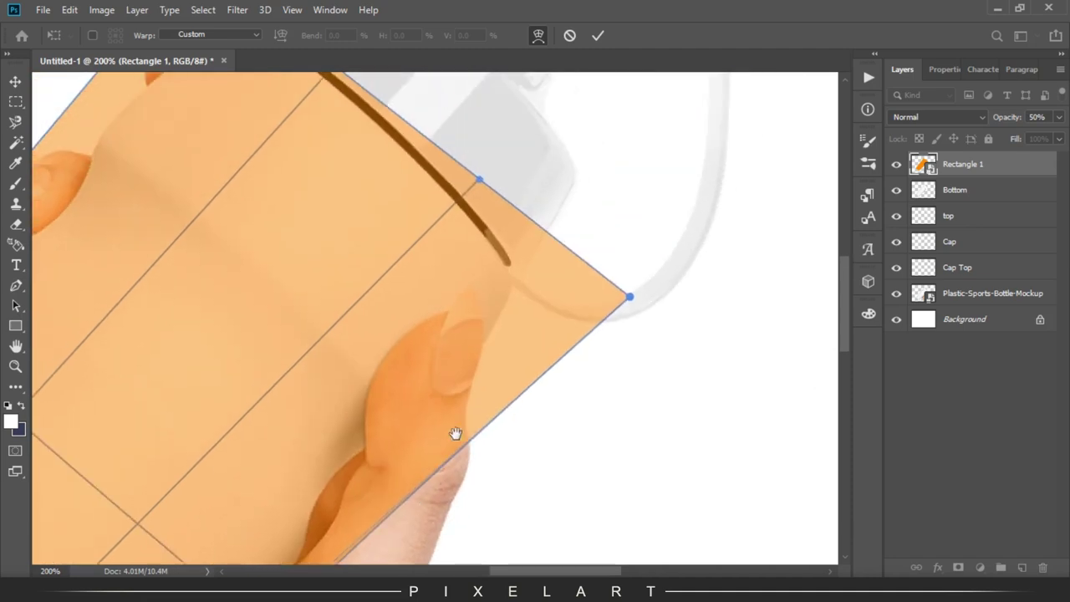
mouse_move(628, 301)
mouse_down()
mouse_move(568, 271)
mouse_move(530, 298)
mouse_up()
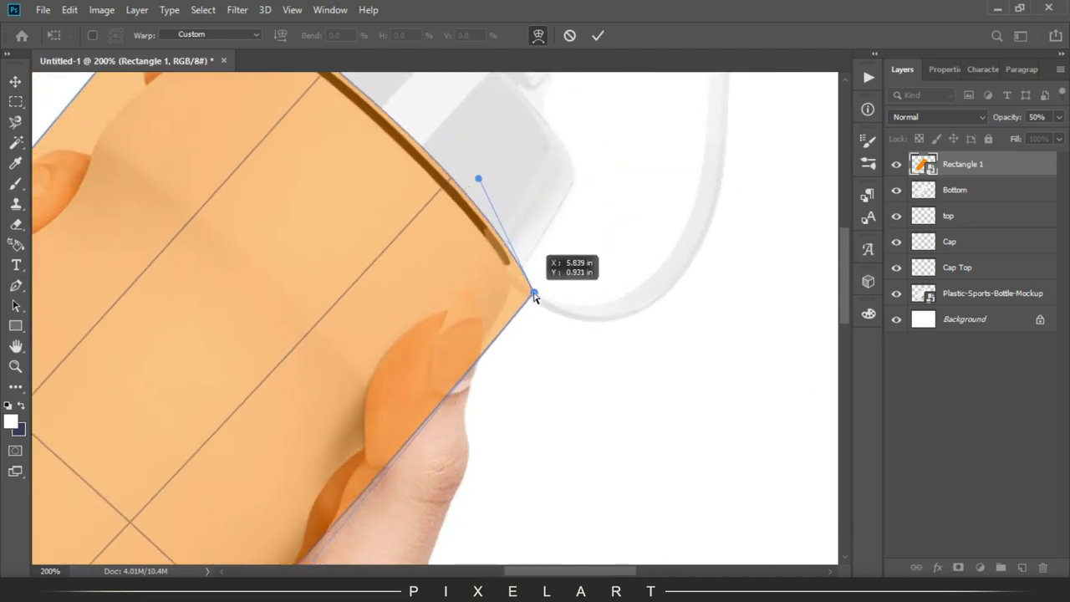
scroll(502, 305, down, 5)
scroll(435, 310, left, 2)
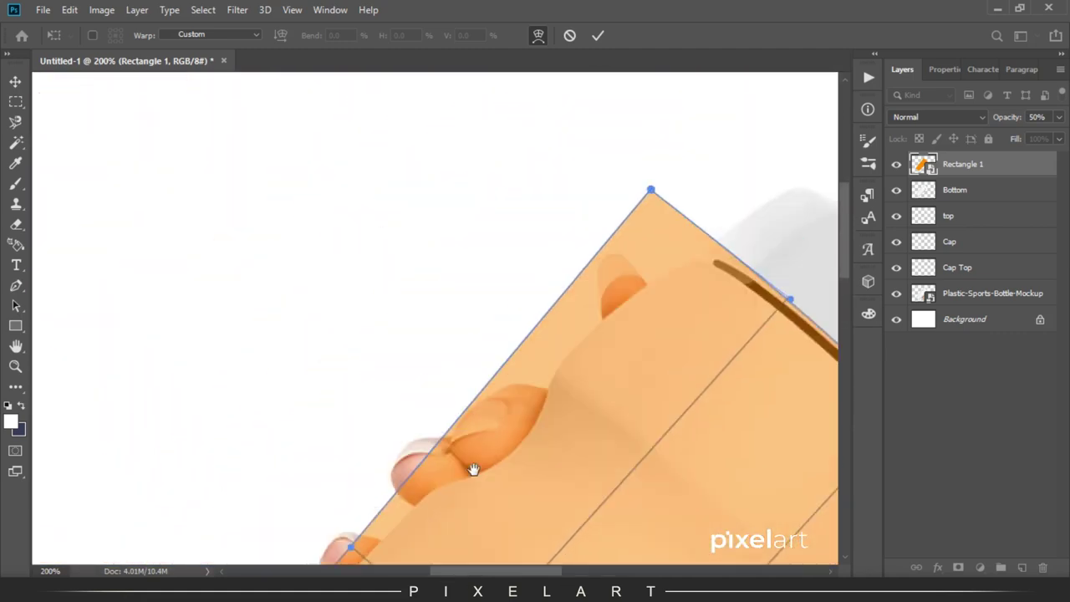
drag(633, 219, 657, 269)
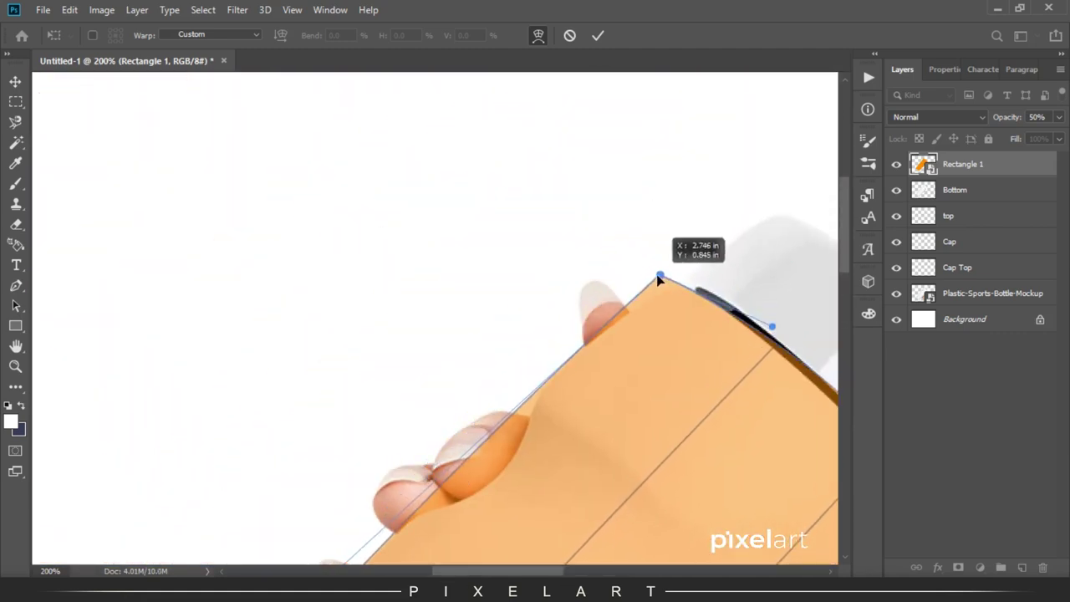
scroll(611, 292, down, 3)
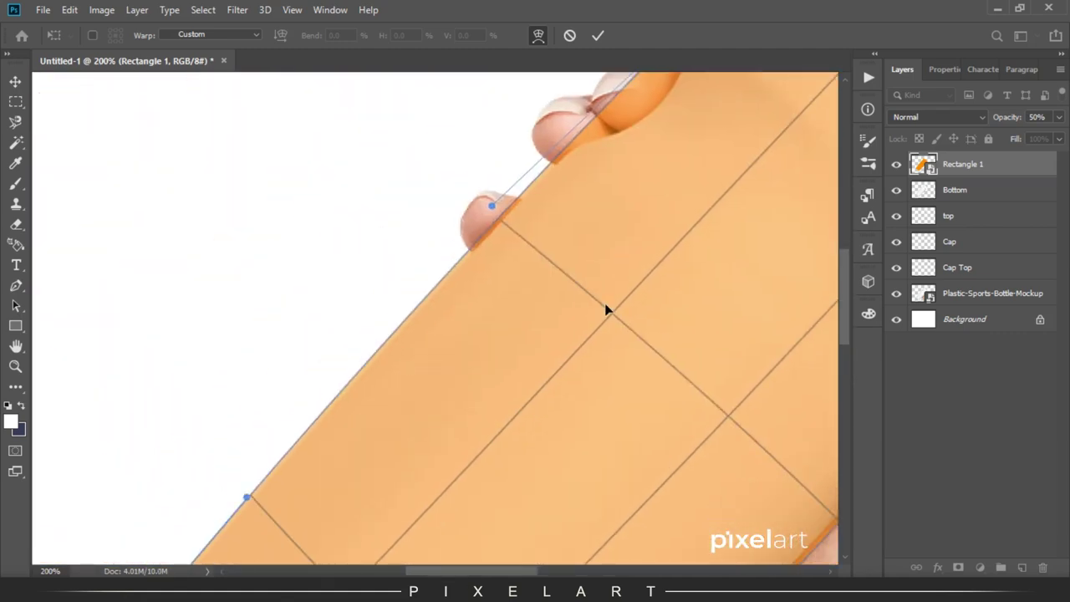
key(ctrl+minus)
key(ctrl+minus)
key(ctrl+minus)
click(598, 36)
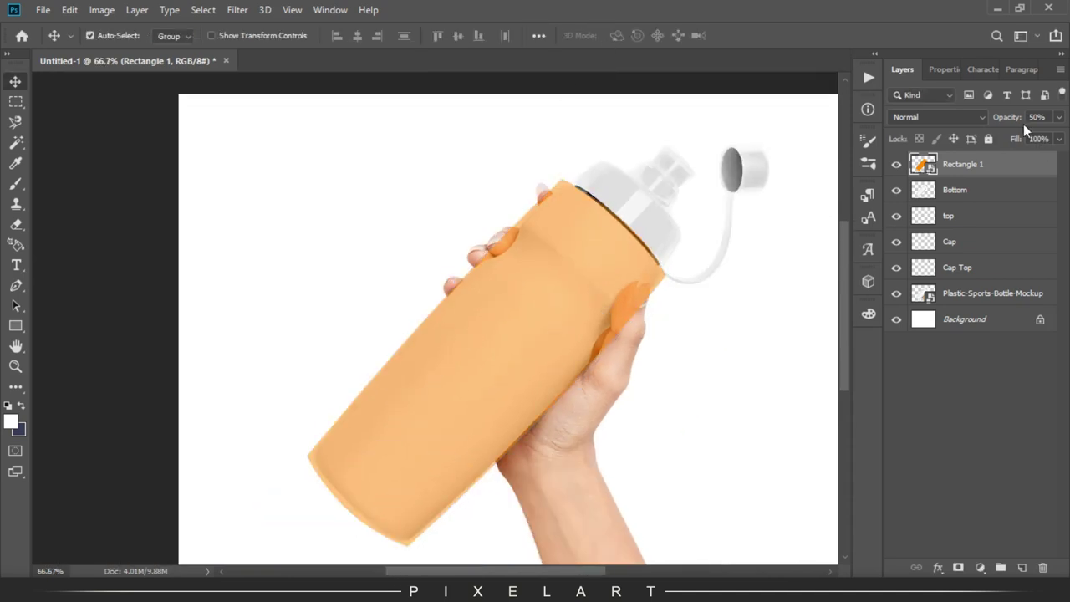
- Restore the orange layer to 100% opacity and mask it to the bottle outline
text(100)
key(Return)
ctrl+click(924, 191)
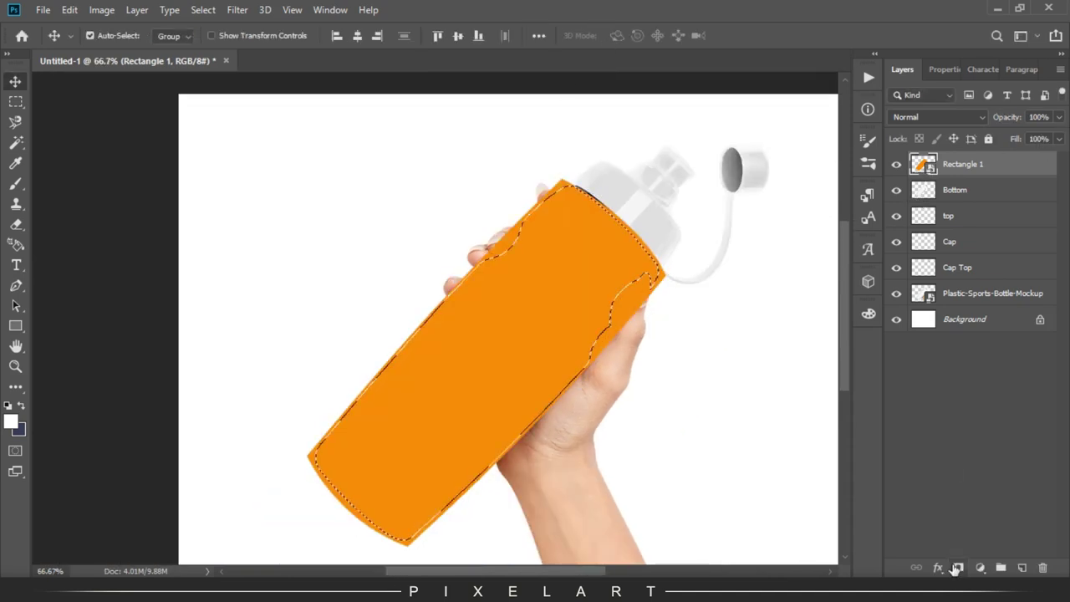
click(958, 568)
click(955, 191)
double_click(1004, 164)
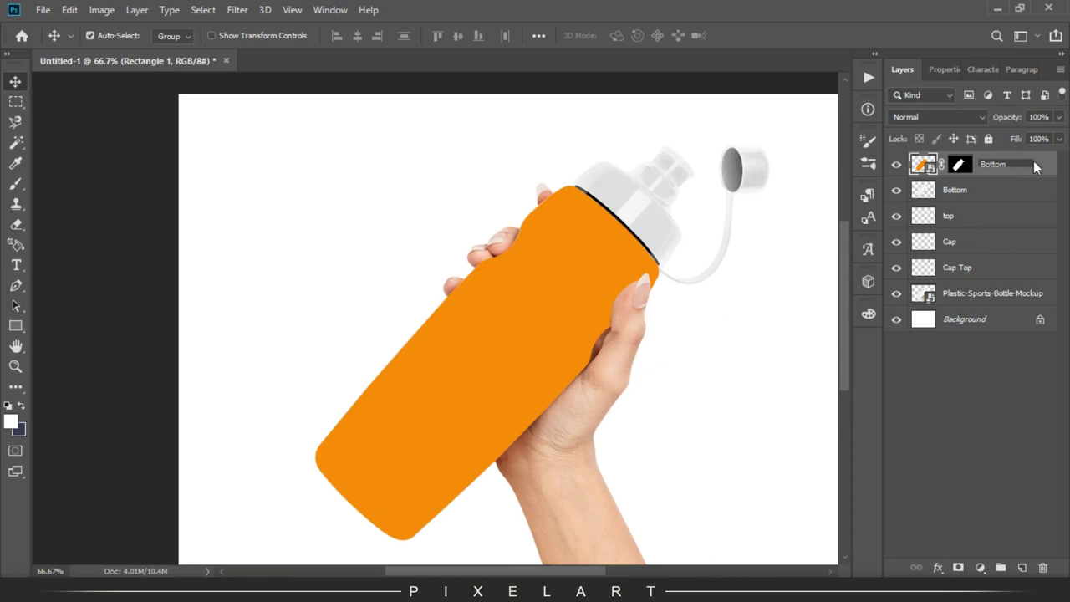
click(952, 219)
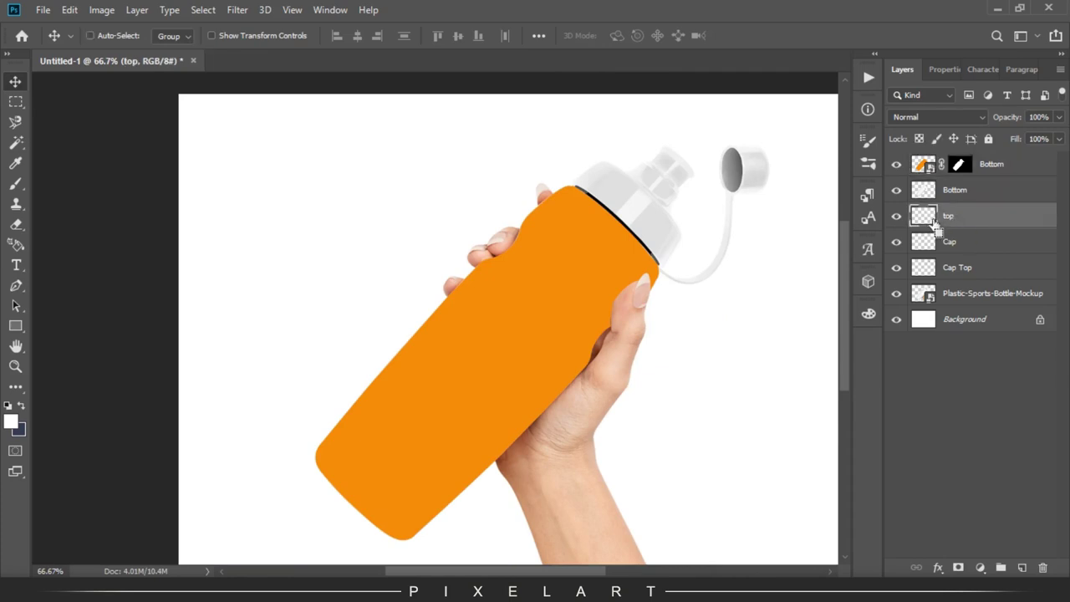
- Draw a dark navy rectangle over the bottle's top collar
click(15, 326)
drag(561, 144, 693, 272)
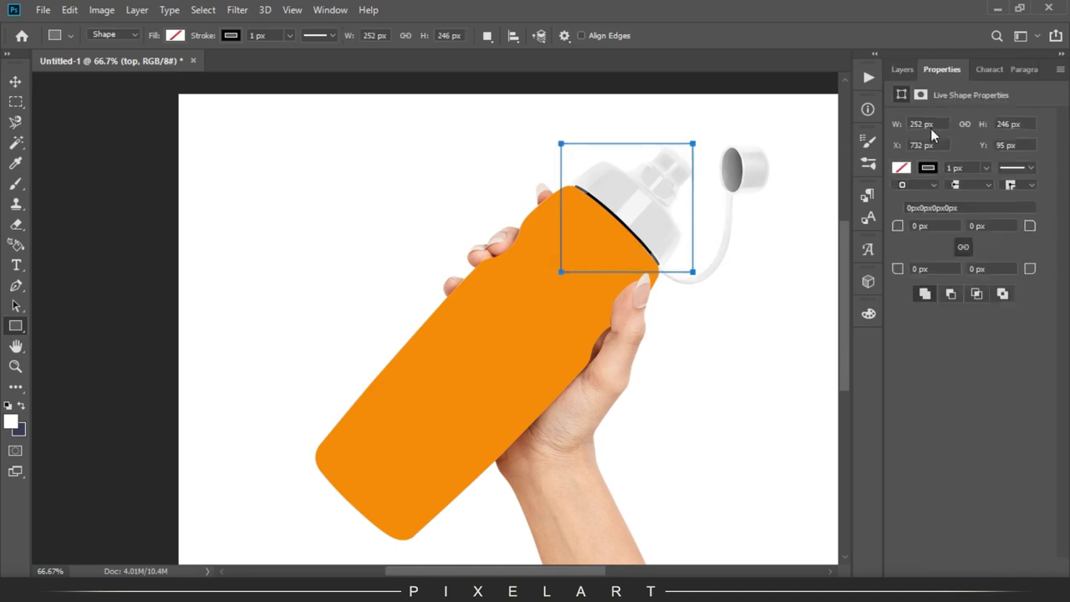
click(902, 167)
click(922, 197)
click(903, 69)
- Convert the navy rectangle to a smart object, mask it to the collar, and name it top
right_click(928, 216)
click(803, 220)
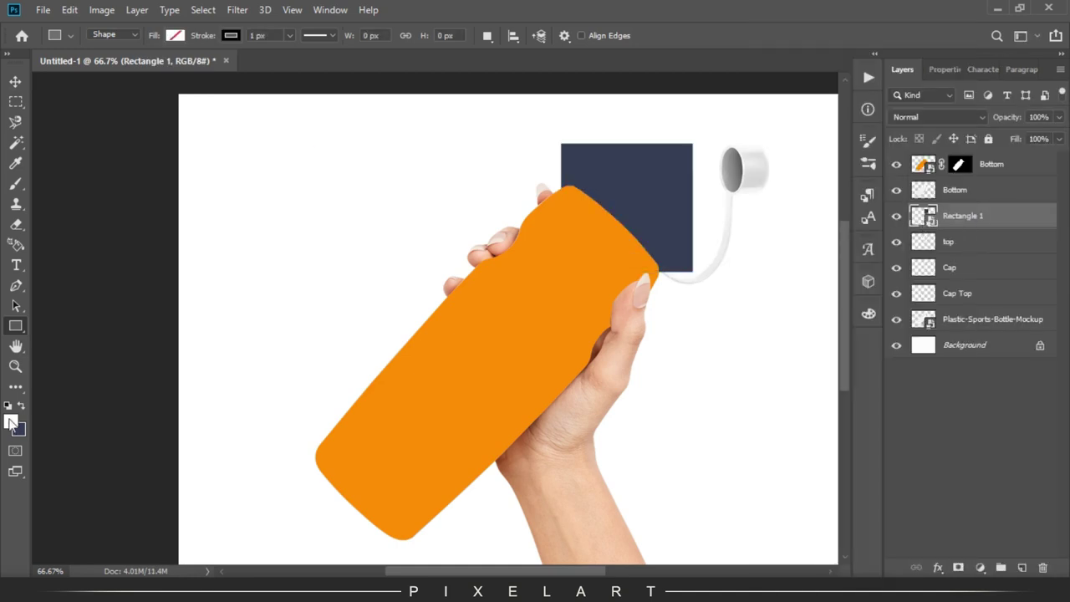
ctrl+click(922, 244)
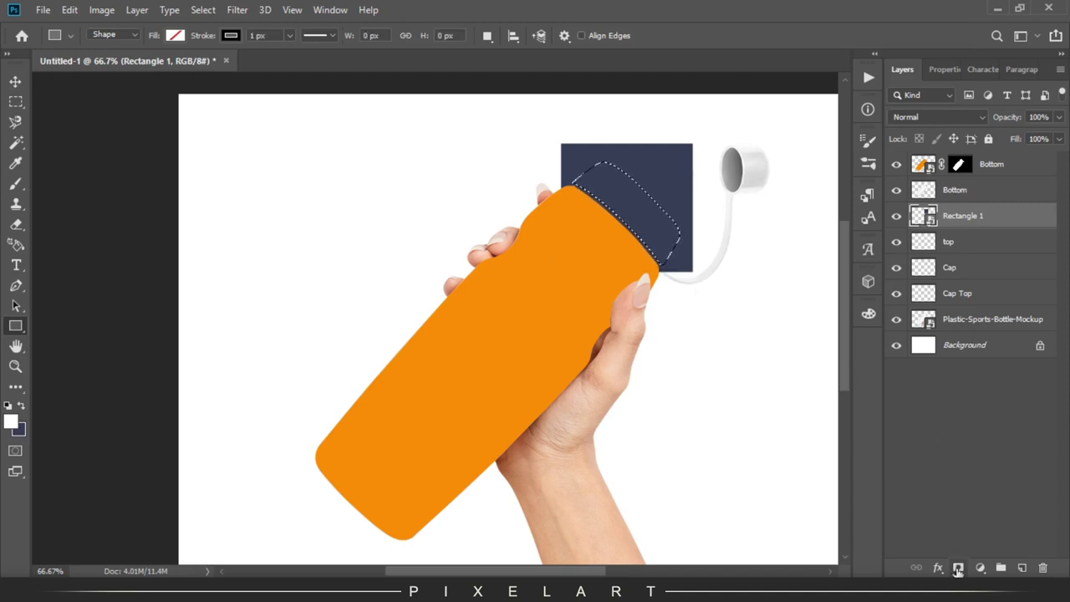
click(958, 568)
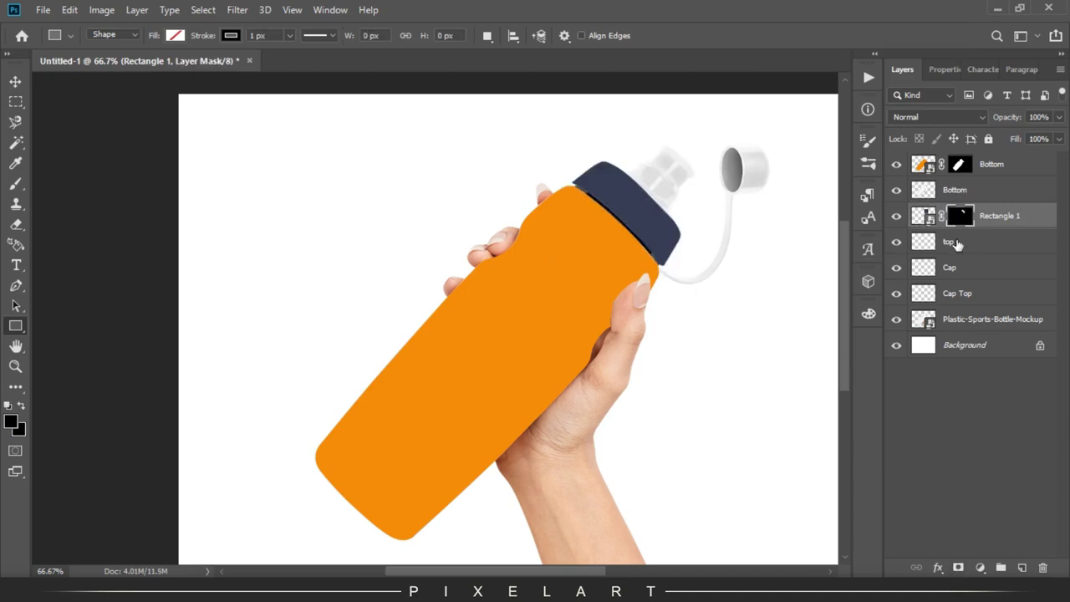
double_click(950, 242)
key(ctrl+c)
double_click(999, 215)
key(ctrl+v)
click(953, 267)
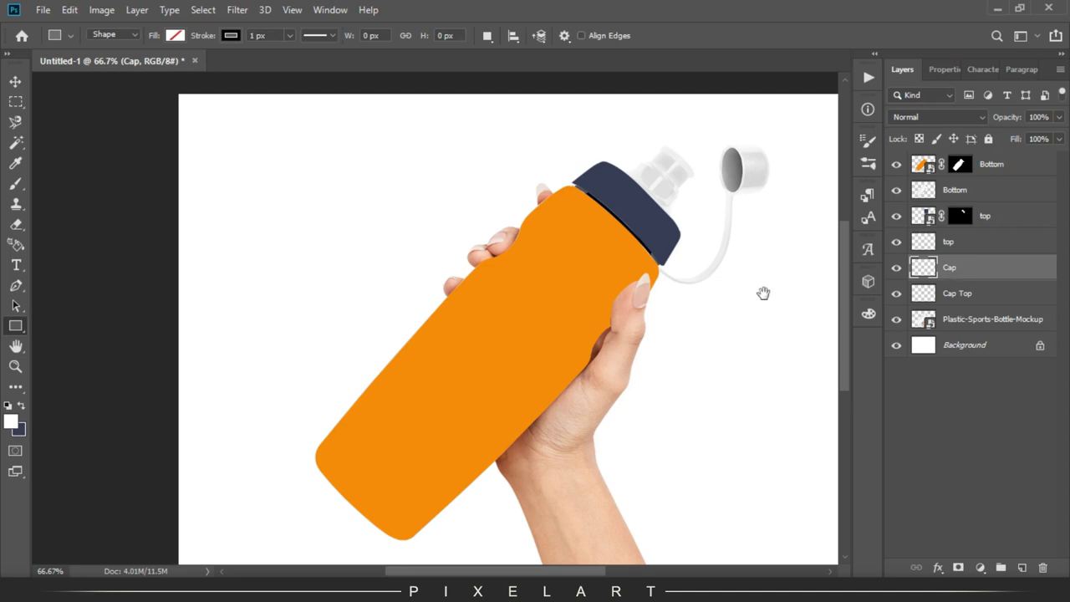
- Draw an orange rectangle over the white cap and convert it to a smart object
drag(763, 292, 745, 306)
drag(570, 168, 646, 248)
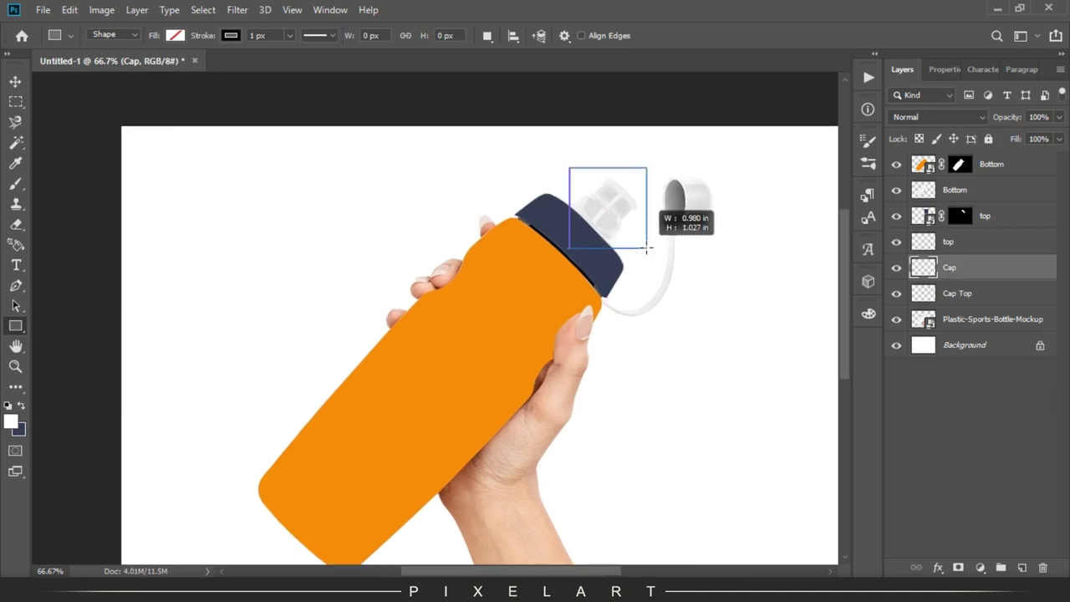
click(900, 169)
click(909, 245)
click(902, 70)
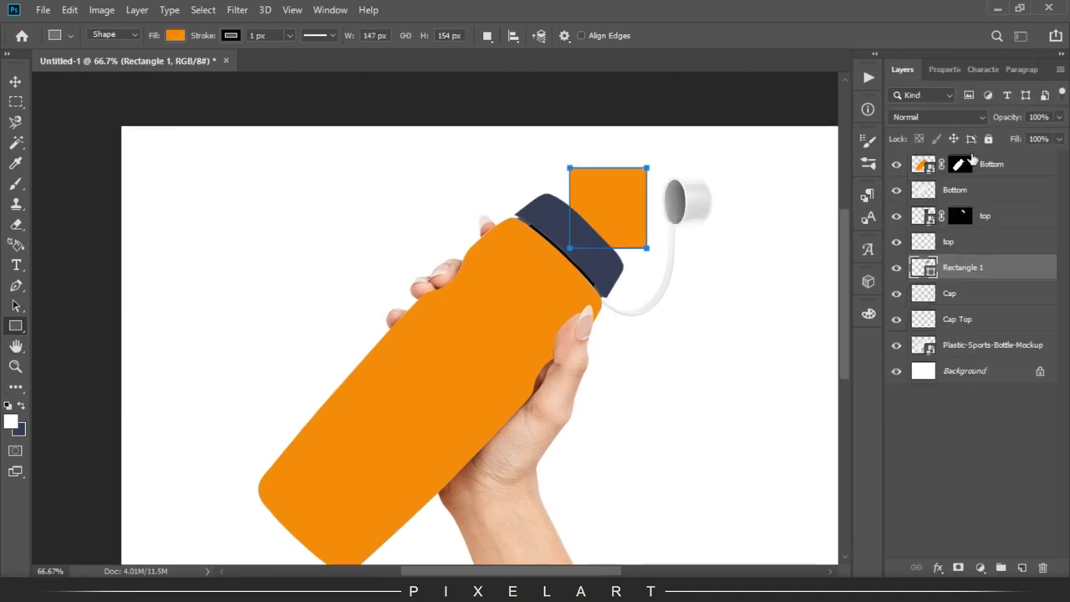
right_click(986, 272)
click(875, 214)
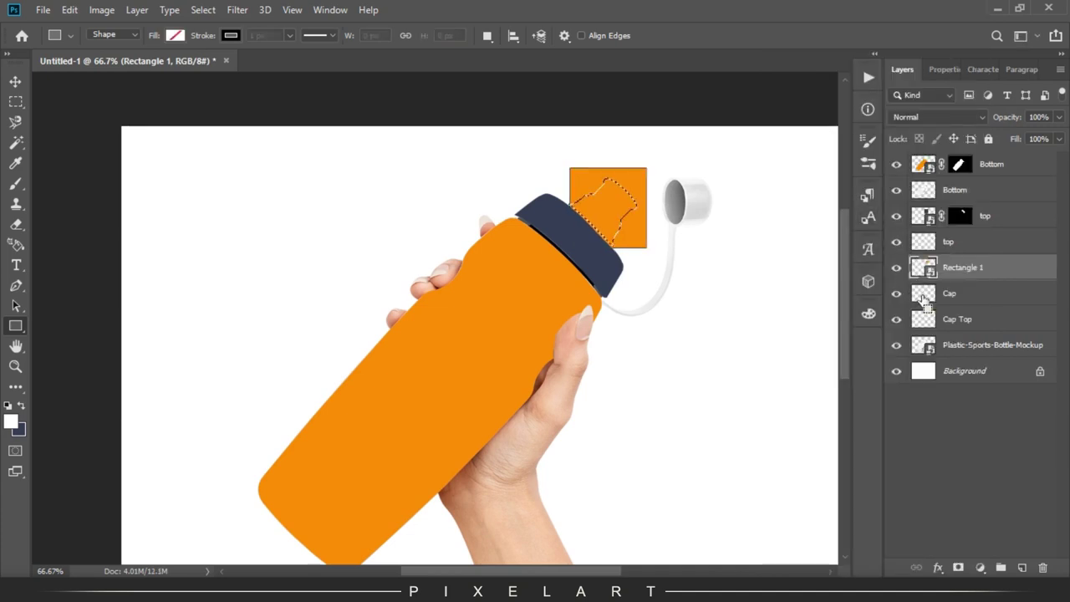
- Mask the orange rectangle to the cap shape and name the layer Cap
key(ctrl+z)
click(927, 168)
click(902, 71)
right_click(970, 269)
click(882, 216)
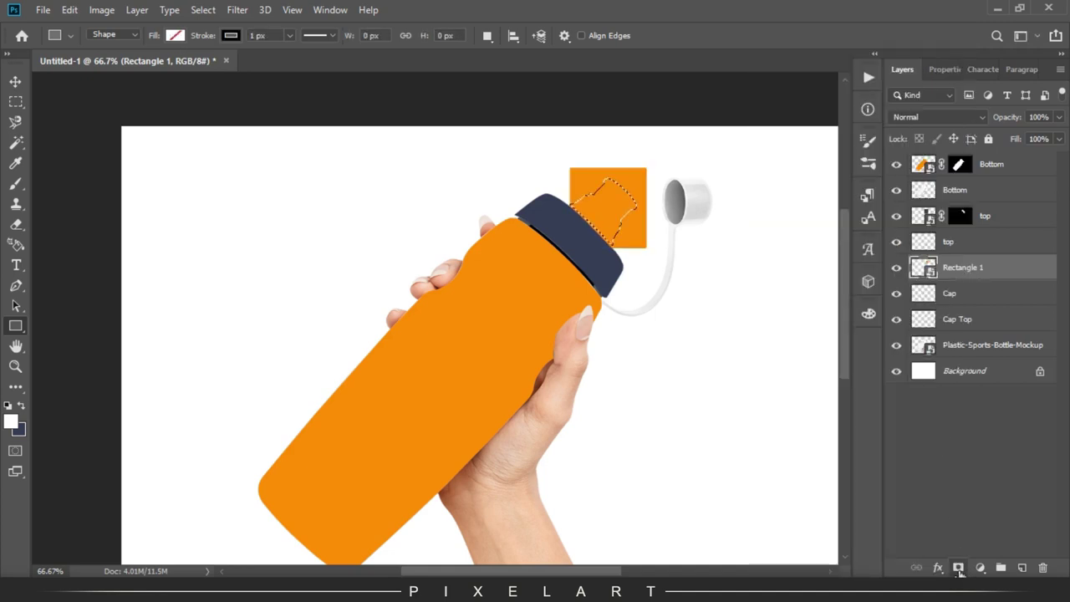
alt+click(955, 562)
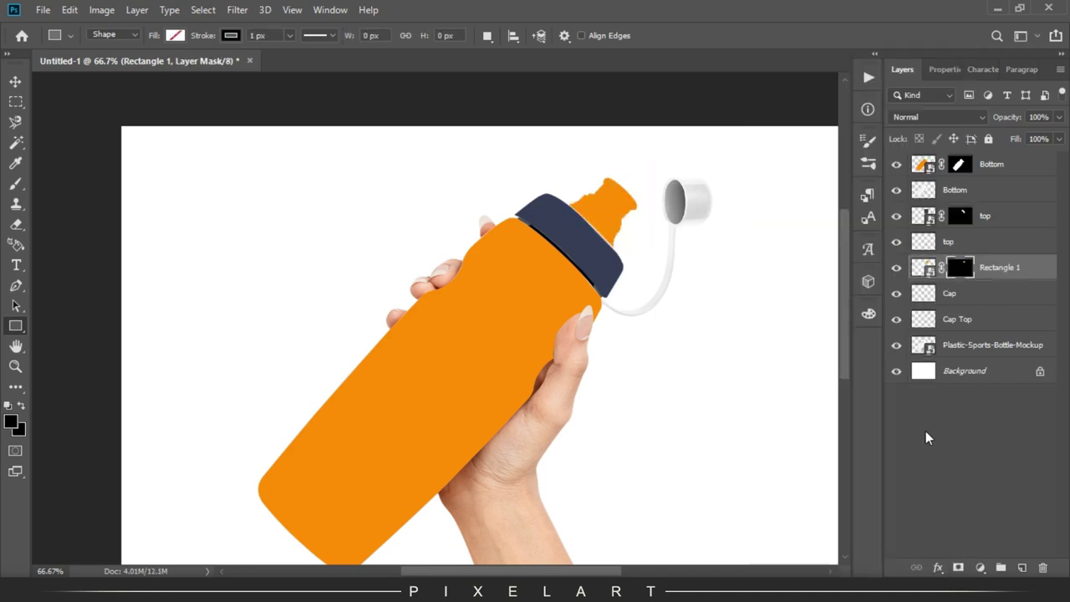
scroll(647, 375, right, 3)
double_click(951, 293)
click(1001, 271)
text(Cap)
key(Return)
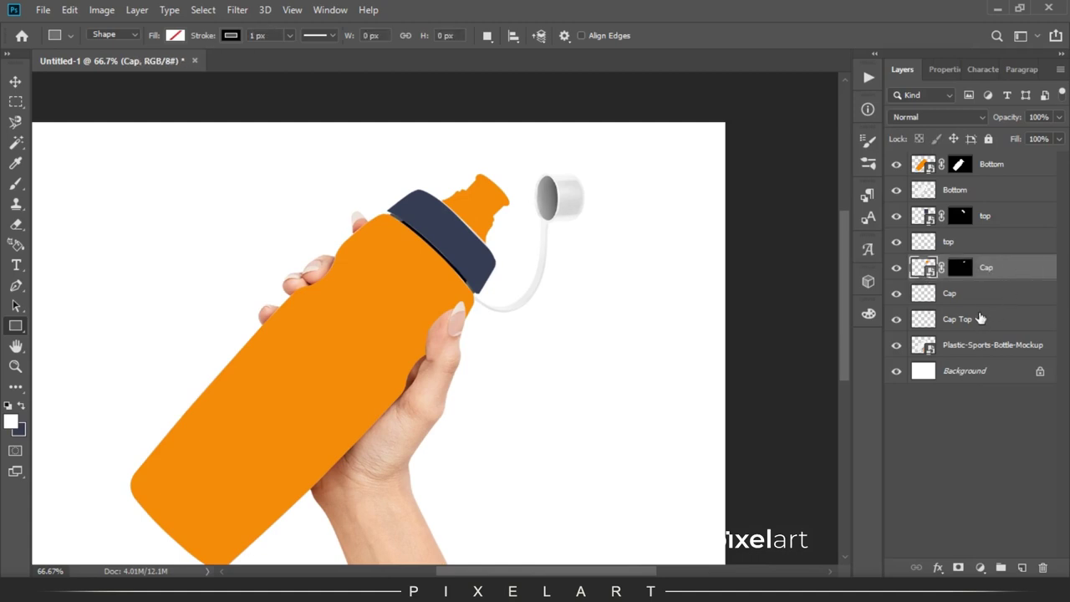
- Cover the lid and strap with an orange smart-object rectangle masked to the Cap Top shape
click(957, 319)
right_click(15, 326)
drag(467, 144, 591, 321)
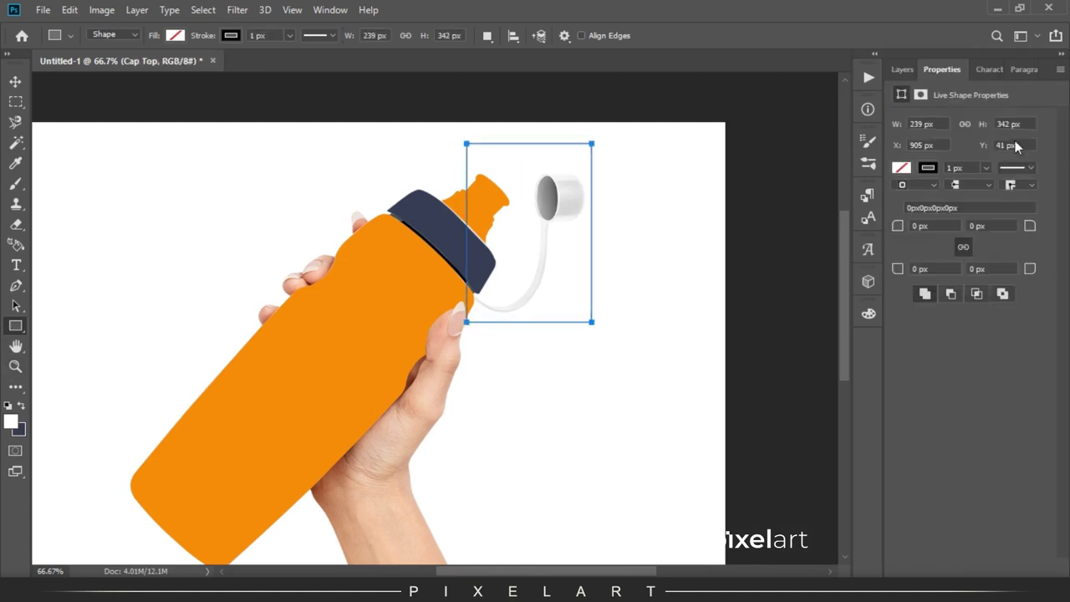
click(901, 168)
click(899, 251)
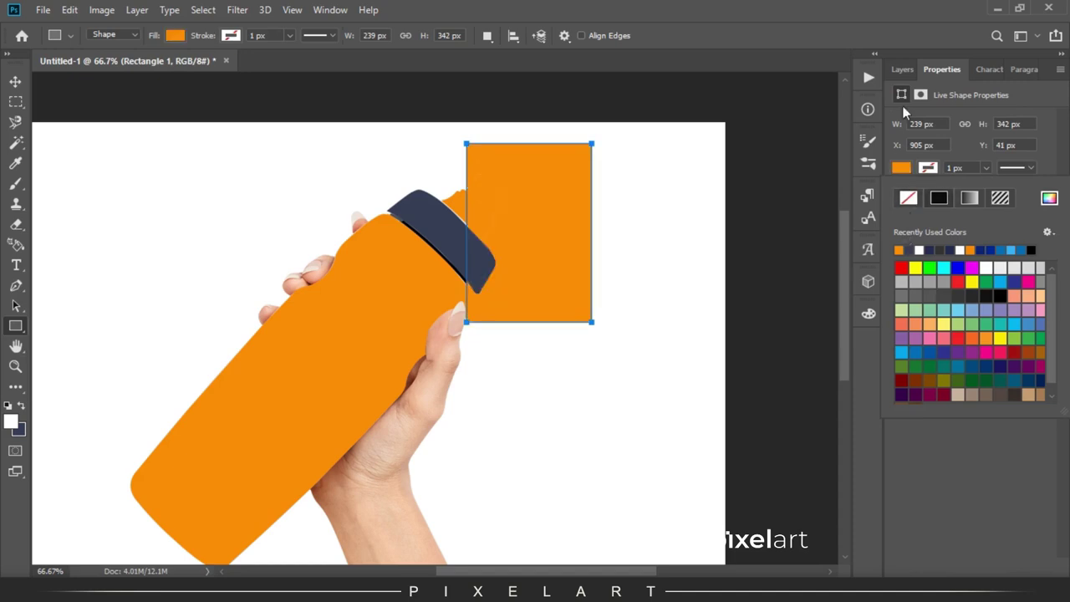
click(902, 70)
right_click(973, 323)
click(802, 216)
click(958, 568)
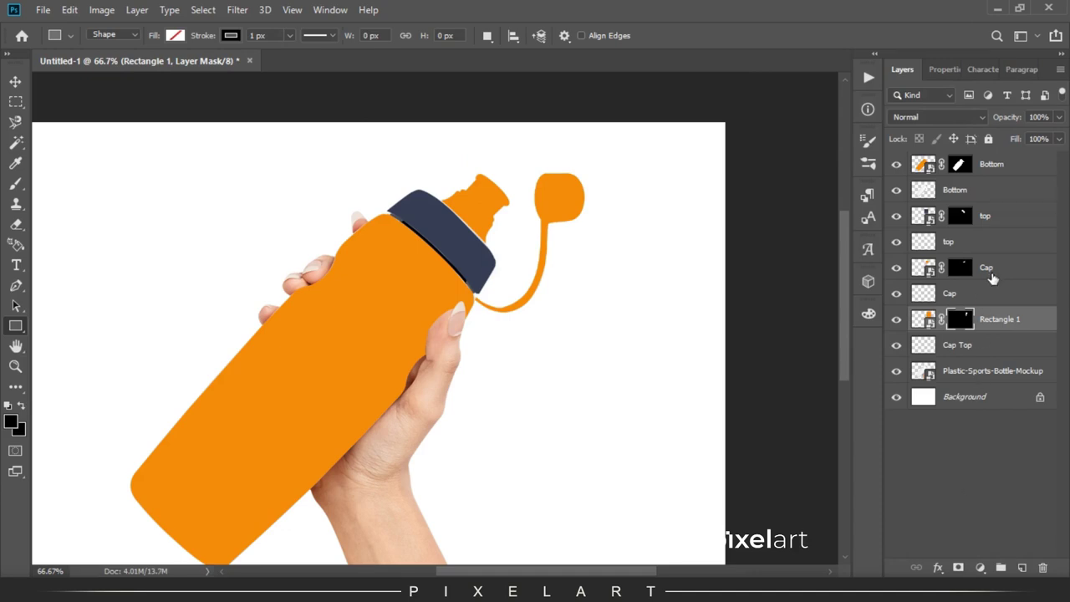
- Open the Bottom smart object's artwork and paste in the copied tire-tracks image
double_click(923, 165)
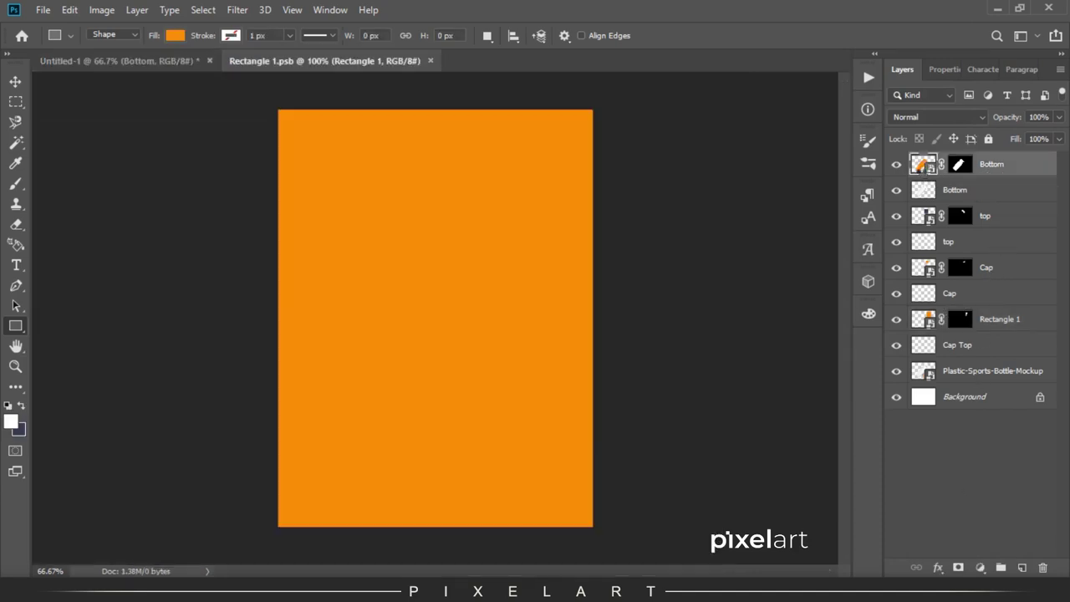
double_click(921, 167)
click(987, 326)
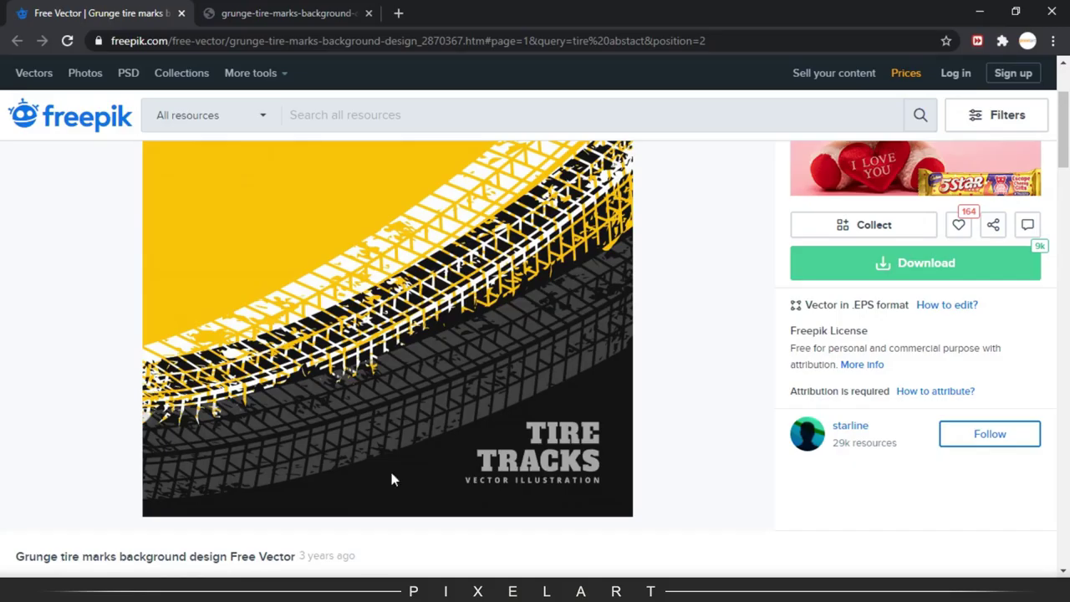
right_click(378, 291)
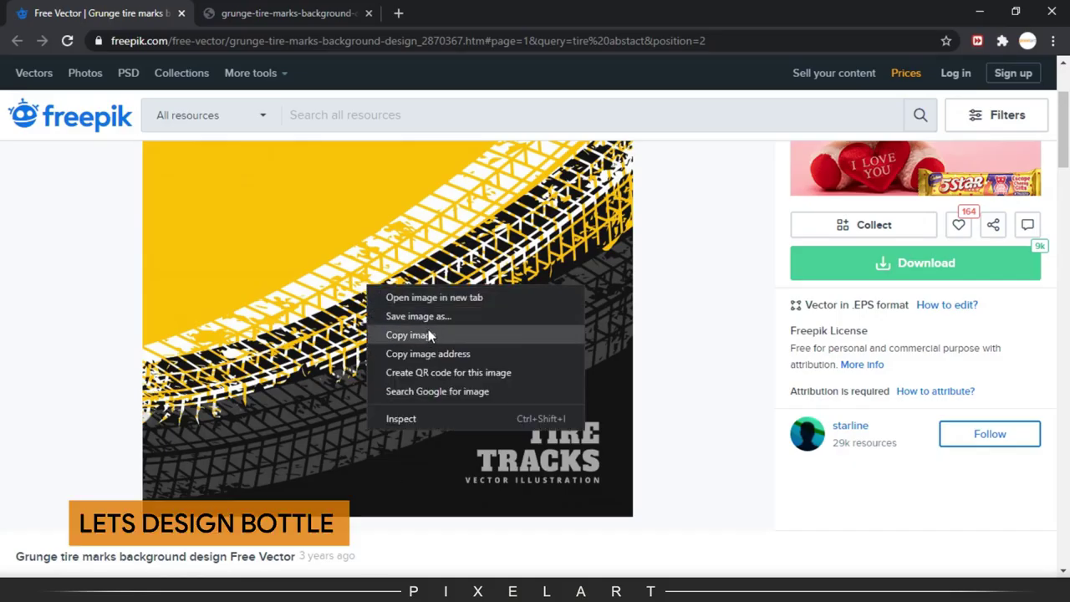
click(351, 281)
key(ctrl+v)
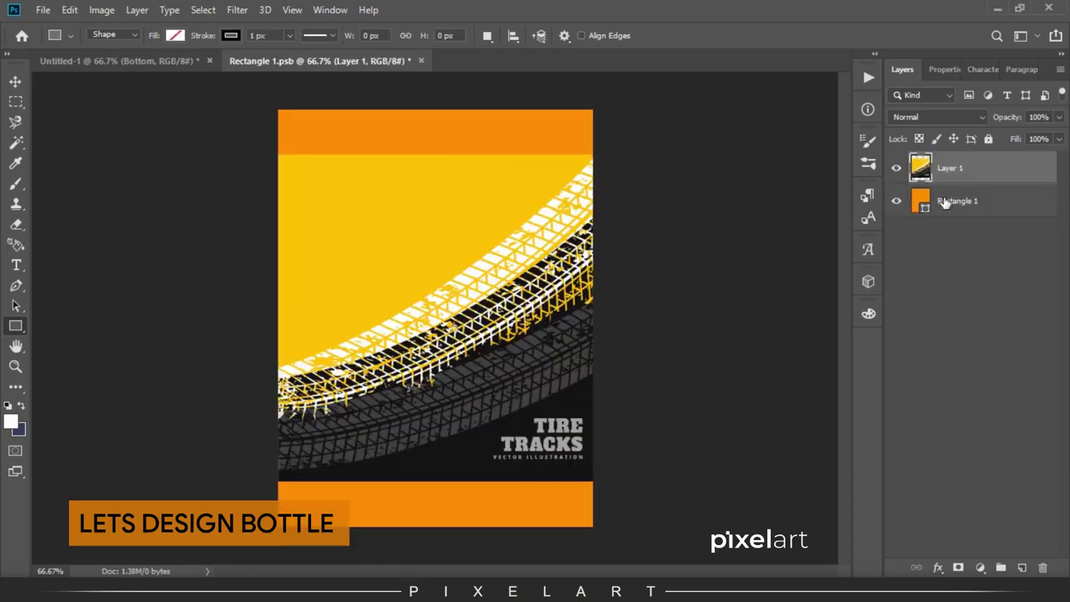
- Resize and position the pasted tire-tracks image to fit the artwork
key(ctrl+t)
drag(597, 257, 597, 303)
drag(434, 200, 435, 214)
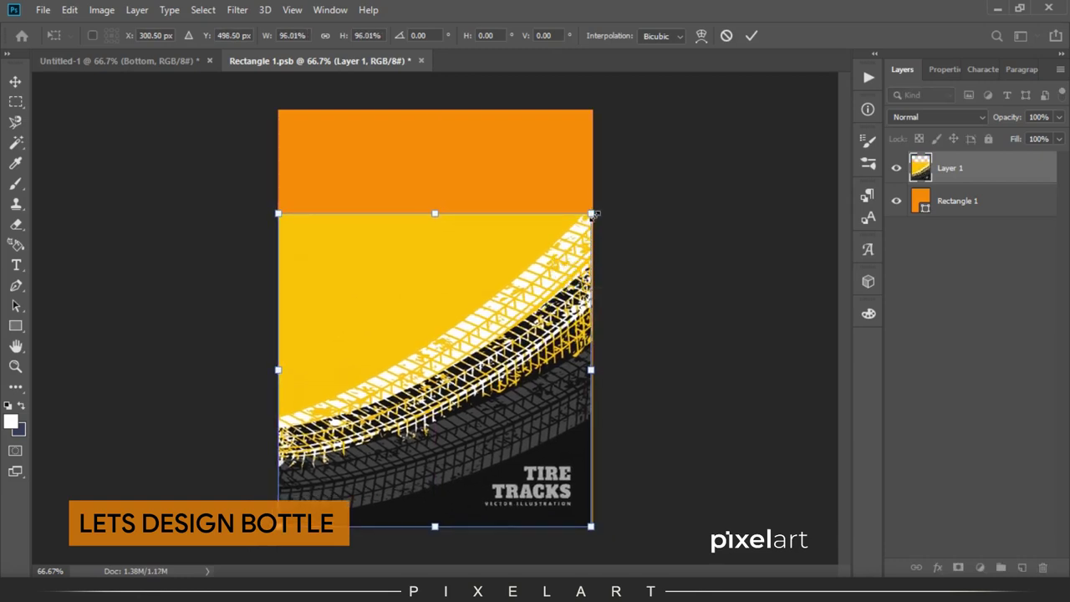
drag(593, 214, 595, 209)
click(15, 325)
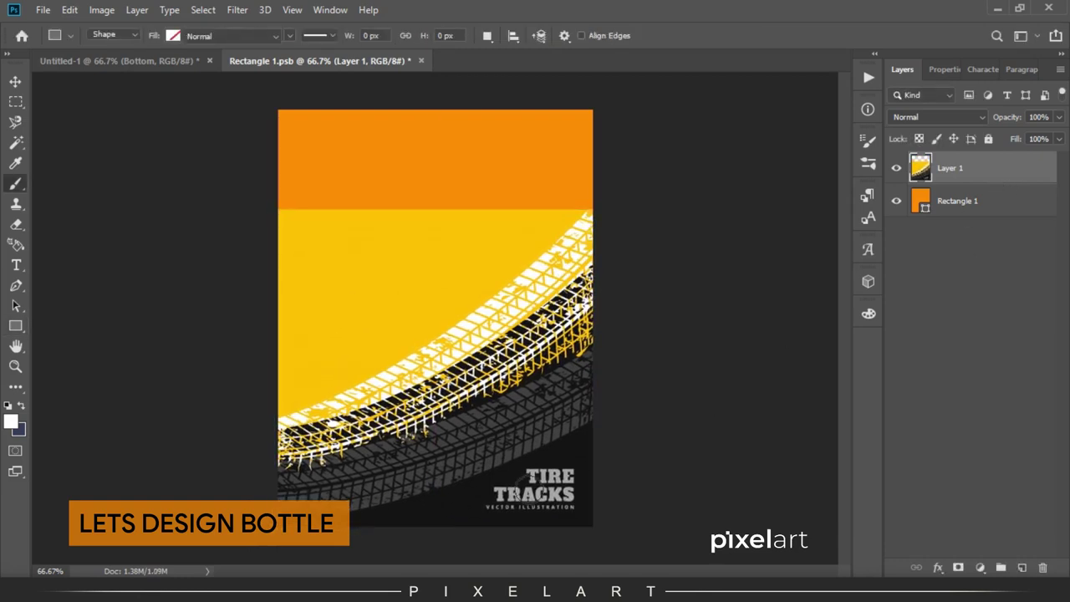
- Paint out the TIRE TRACKS lettering with a black brush
alt+click(485, 509)
drag(485, 501, 509, 507)
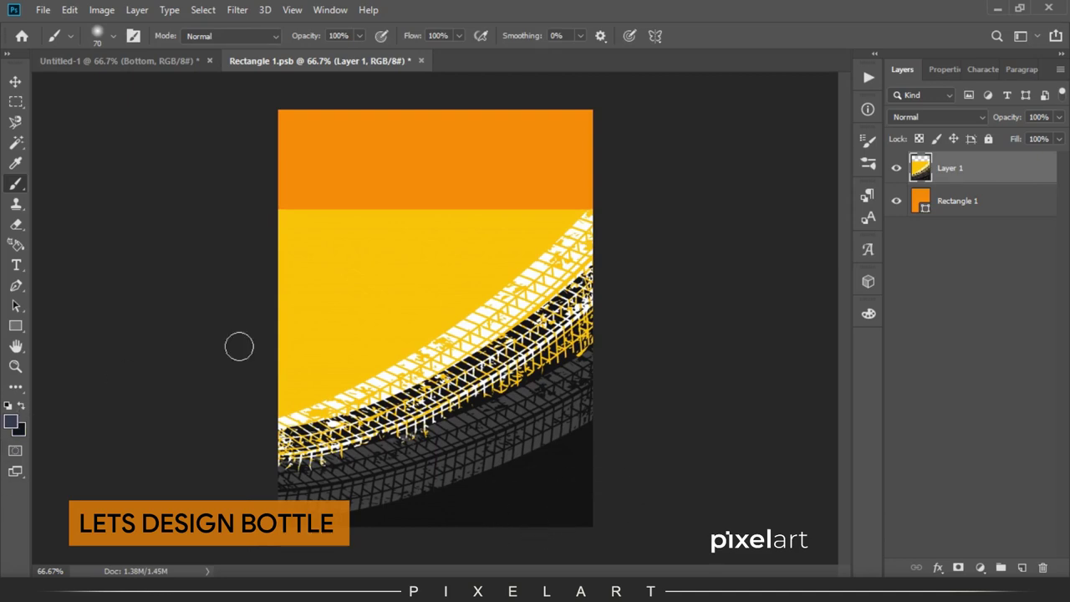
key(i)
key(v)
click(21, 408)
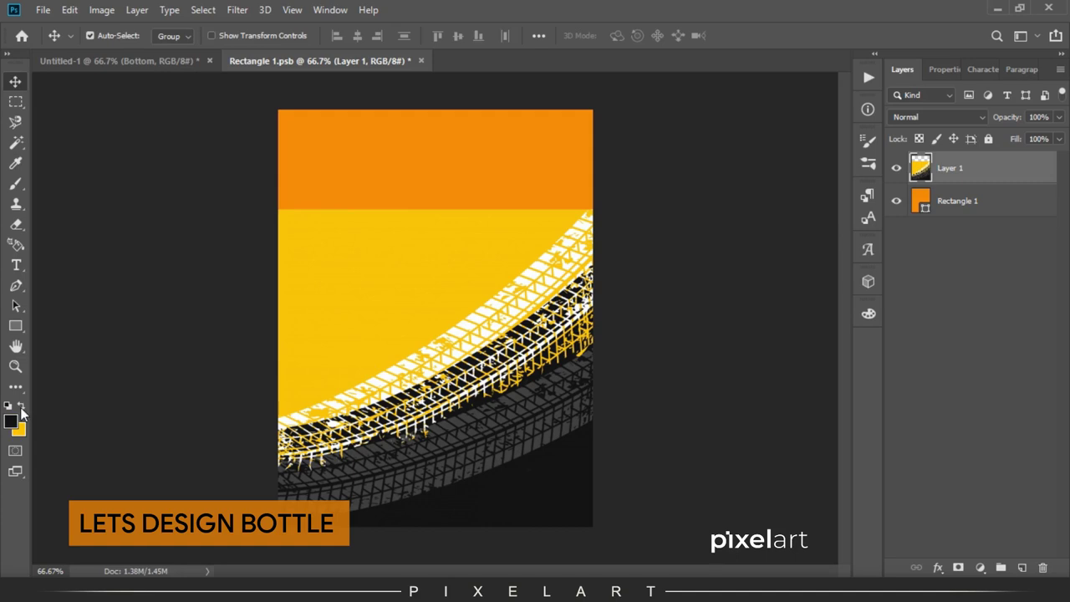
key(b)
drag(292, 225, 573, 192)
key(ctrl+z)
- Fill the orange Rectangle 1 band with yellow and place Pixel-Logo.png into the artwork
click(949, 201)
click(22, 406)
key(v)
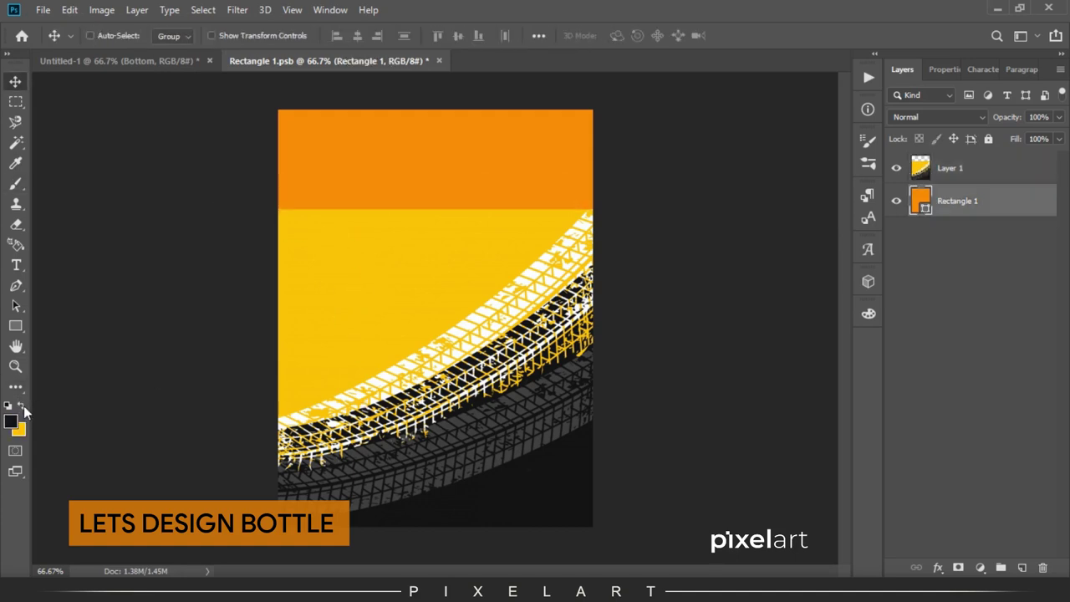
key(ctrl+BackSpace)
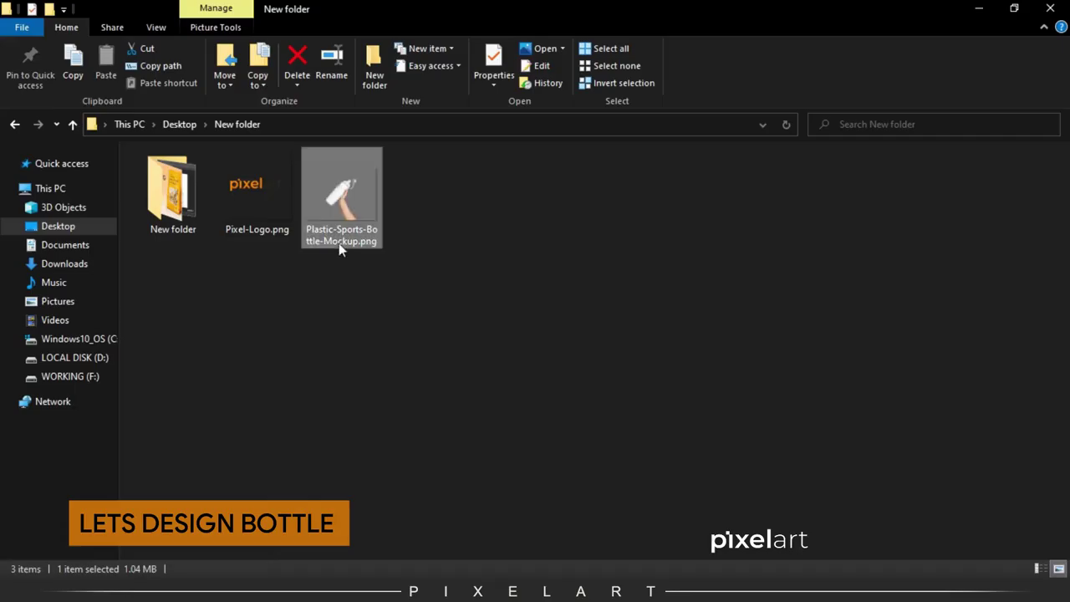
drag(269, 181, 401, 396)
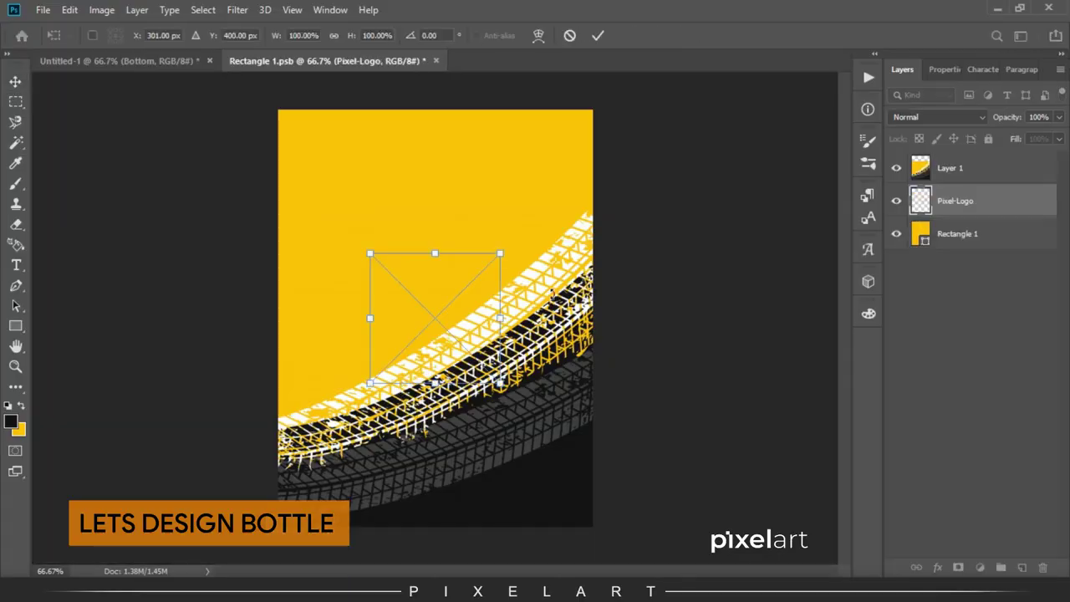
drag(369, 312, 374, 219)
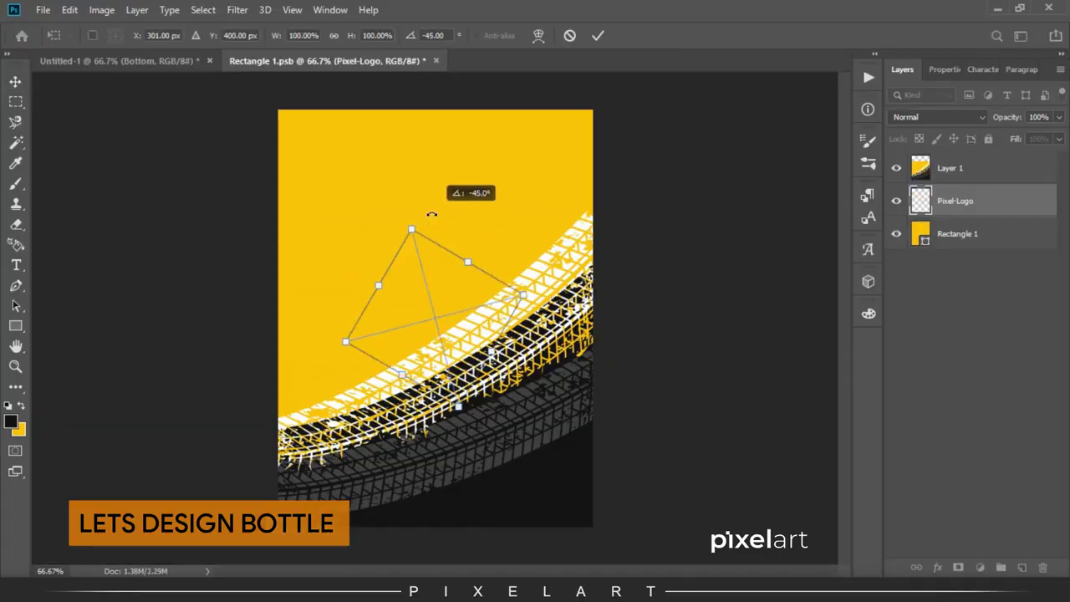
- Move the logo above Layer 1, rotate it to 0°, and scale it to 84% at bottom right
key(Return)
drag(954, 201, 972, 168)
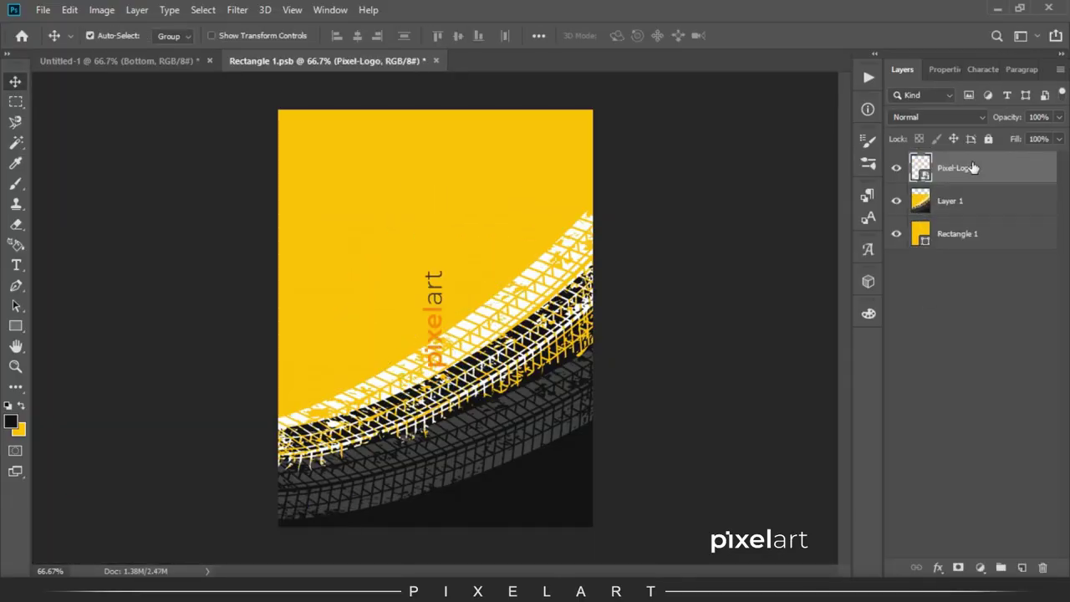
key(ctrl+t)
drag(482, 222, 535, 368)
mouse_move(484, 323)
mouse_down()
mouse_move(547, 454)
mouse_move(580, 491)
mouse_up()
drag(597, 425, 593, 441)
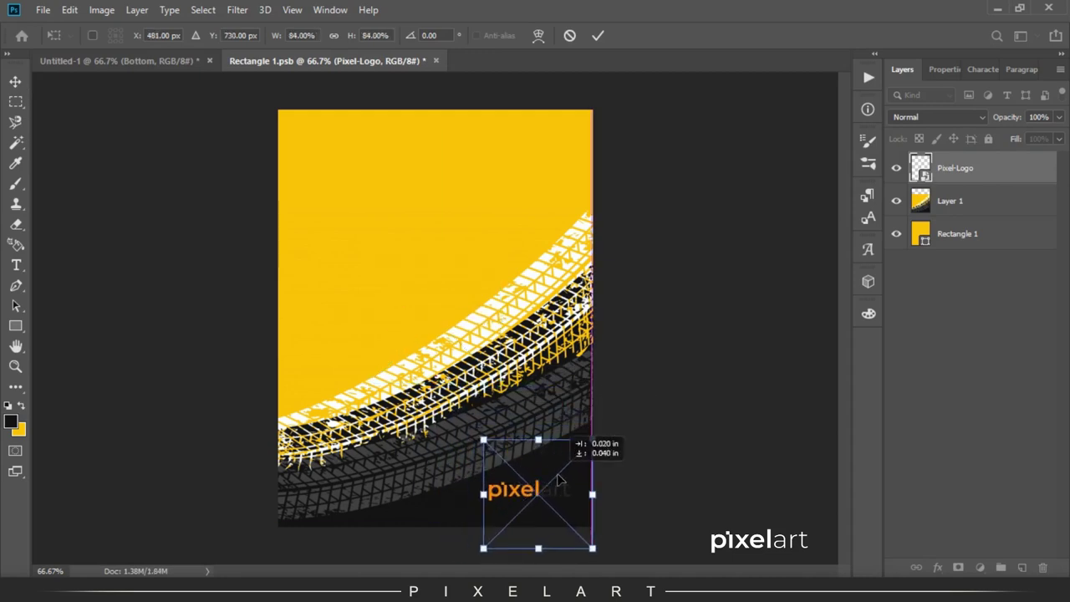
key(Return)
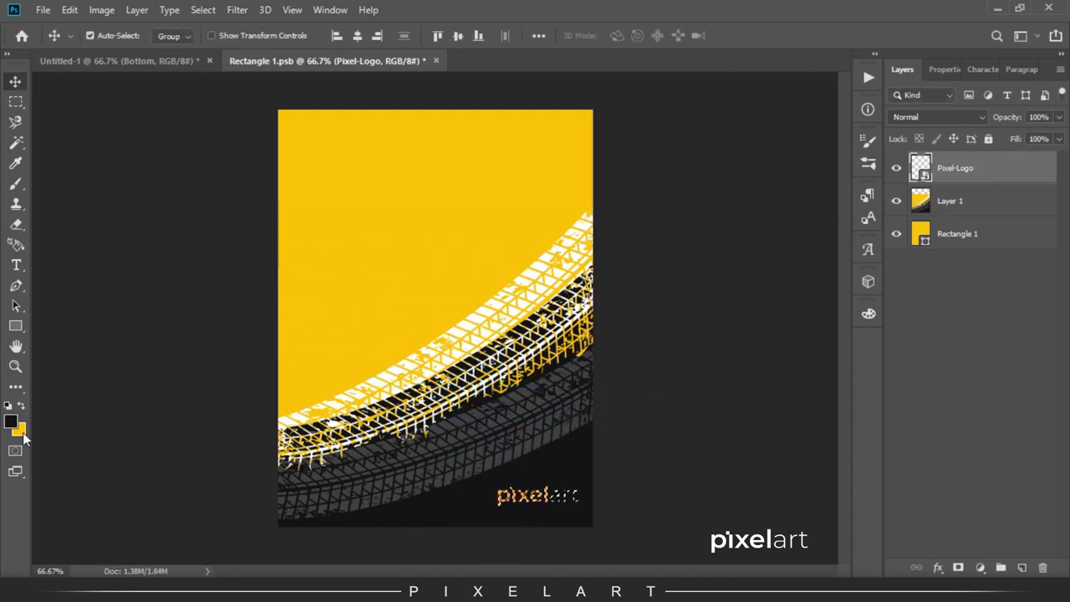
- Recolour the logo white on a new Layer 2 and hide the original Pixel-Logo layer
click(20, 430)
click(985, 303)
click(1021, 568)
click(897, 201)
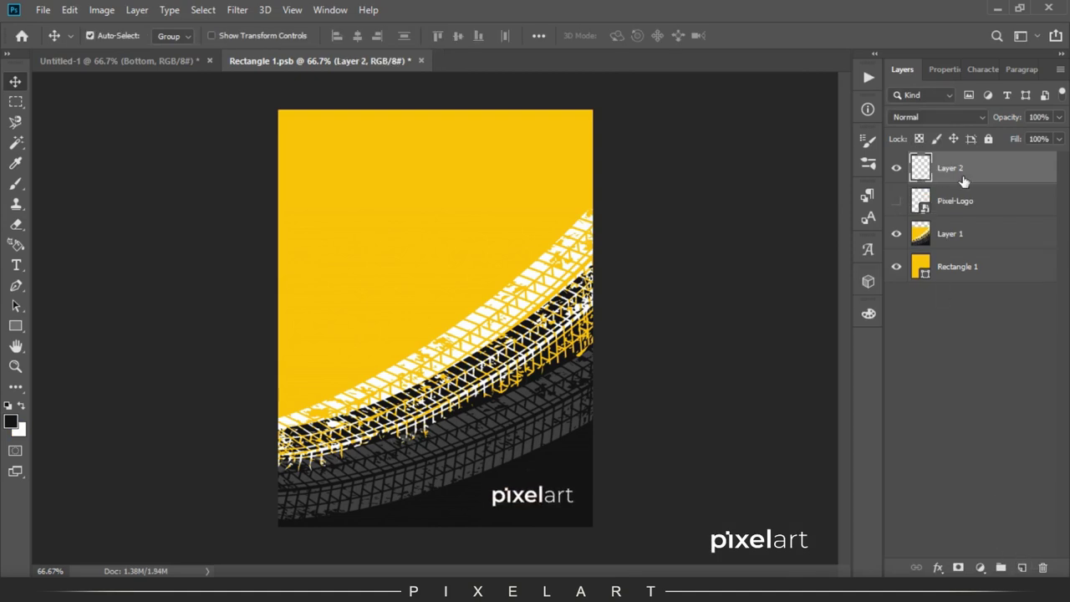
click(117, 62)
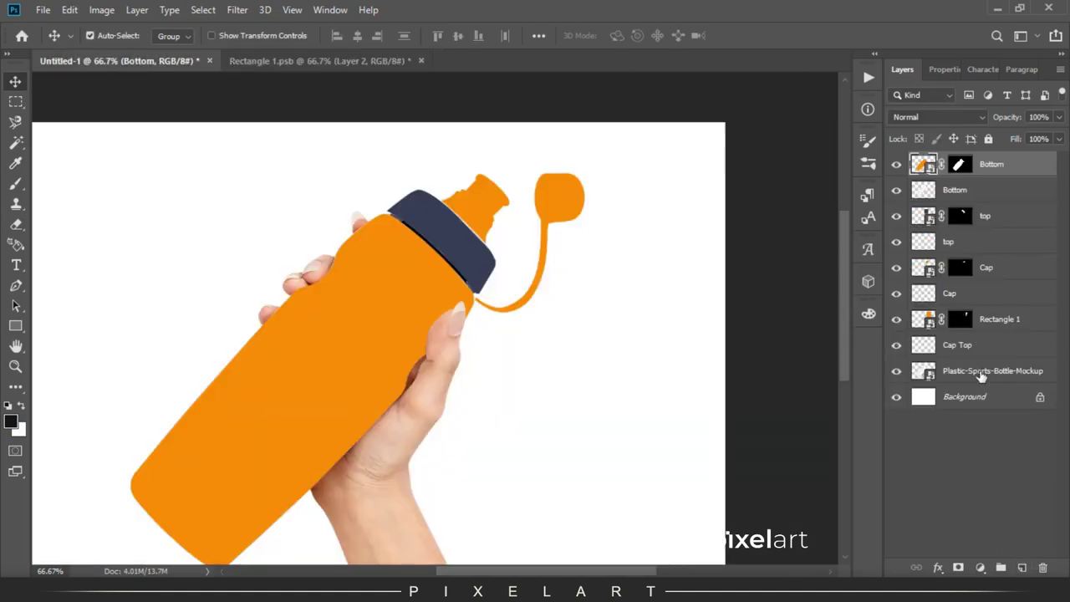
drag(980, 380, 343, 93)
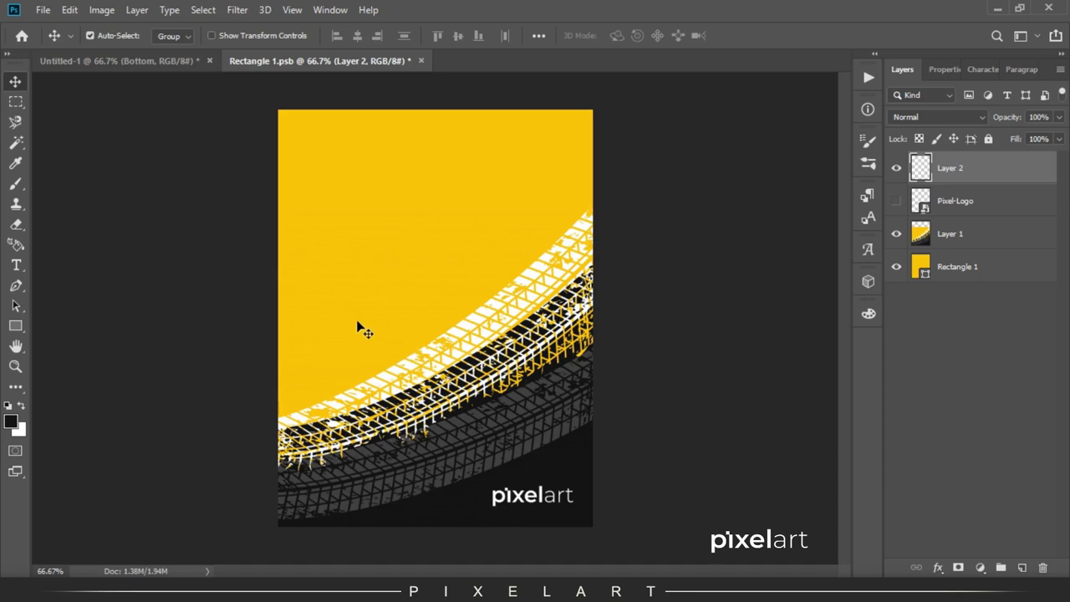
- Set the SPORTS title to Back to Black Demo with All Caps off so it reads Sports
key(t)
click(345, 293)
text(S)
key(ctrl+a)
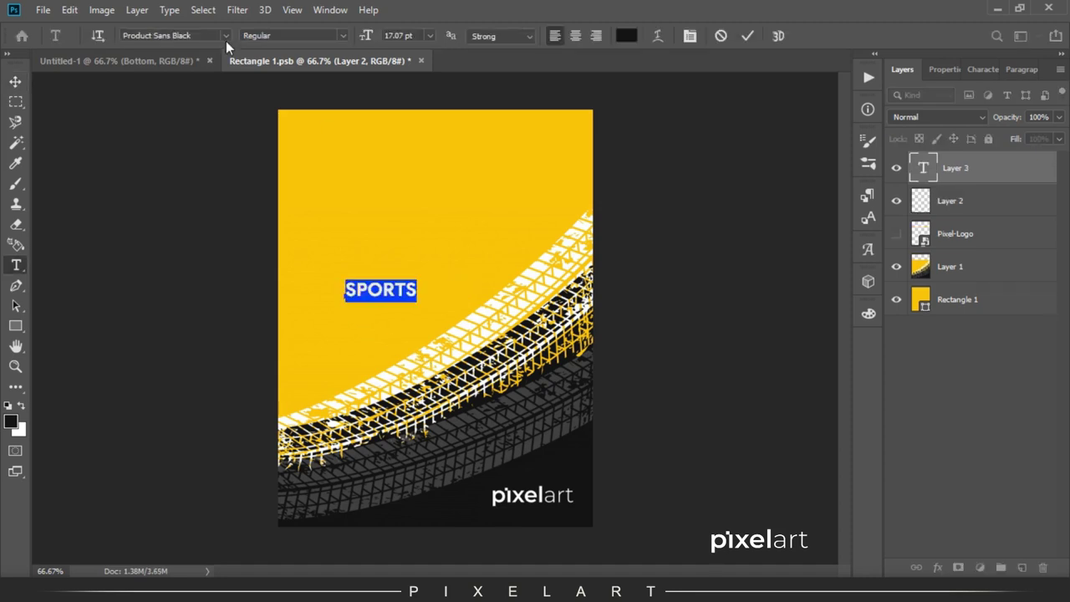
click(227, 35)
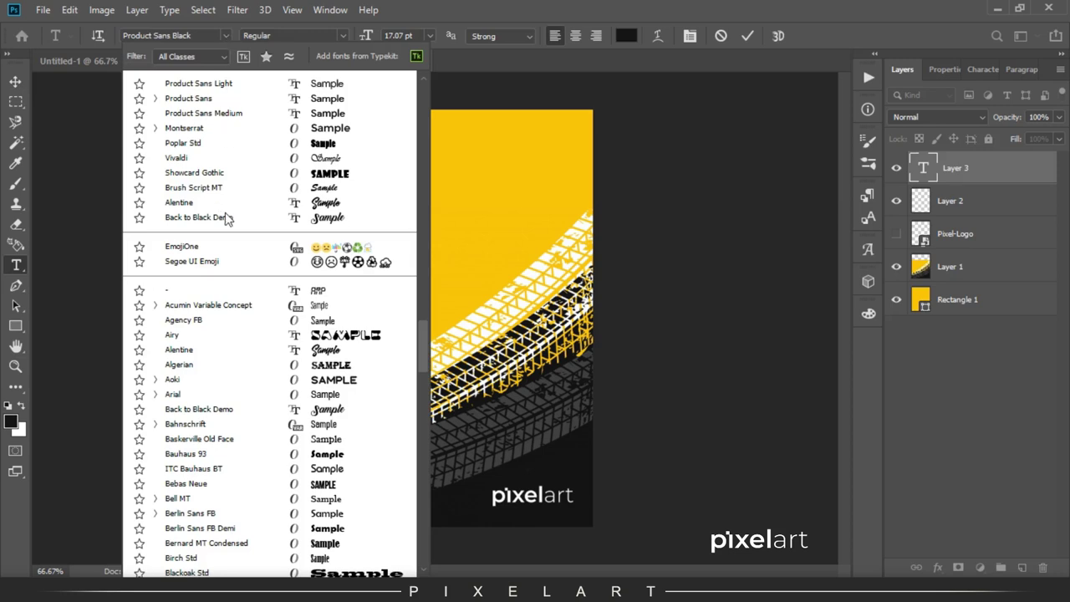
scroll(226, 217, down, 10)
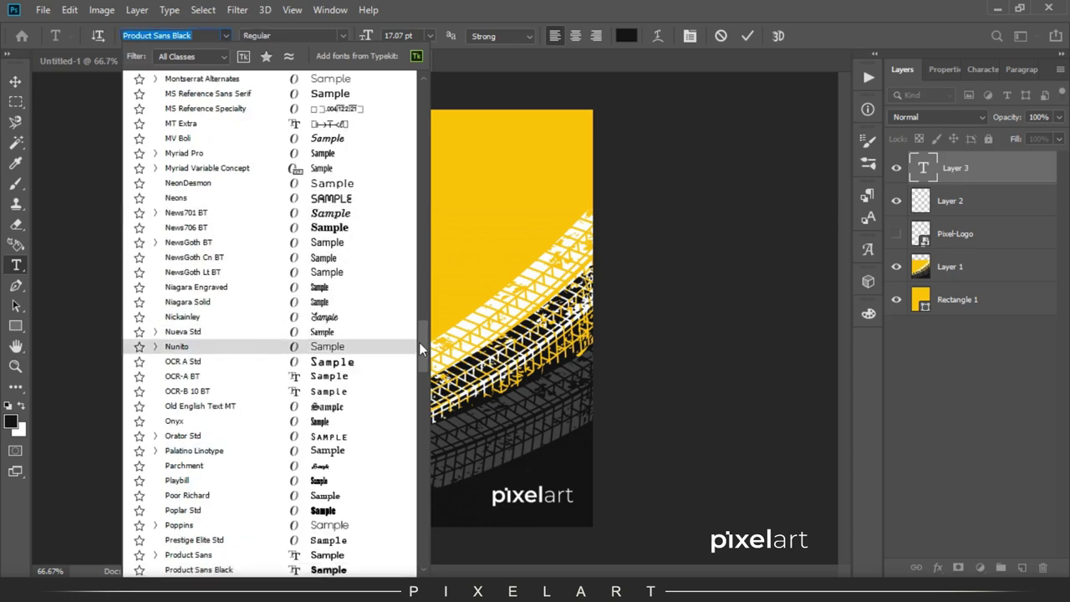
scroll(423, 340, up, 2)
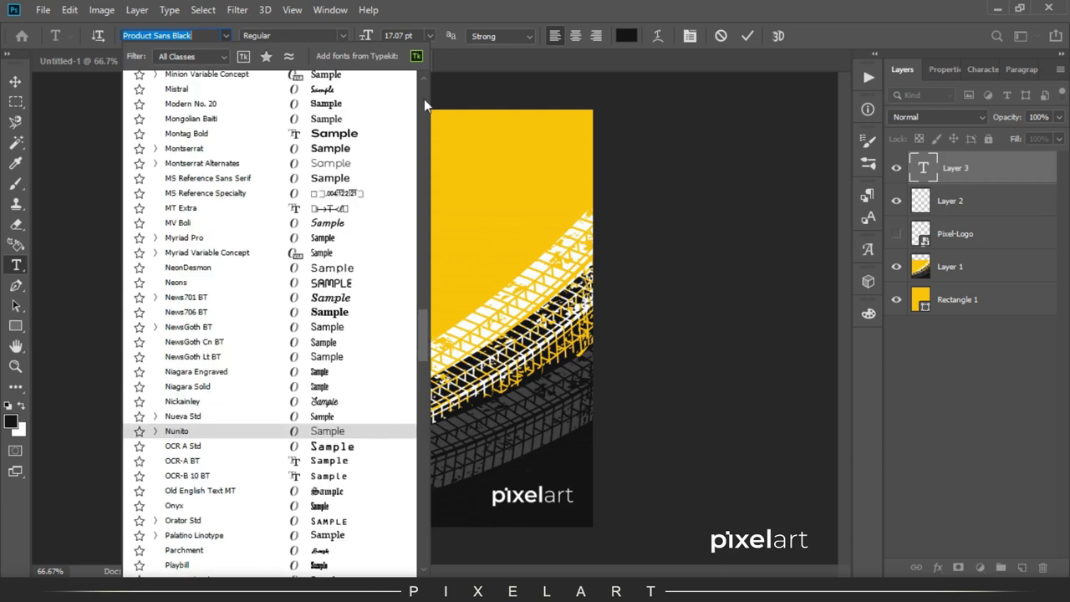
scroll(424, 99, up, 10)
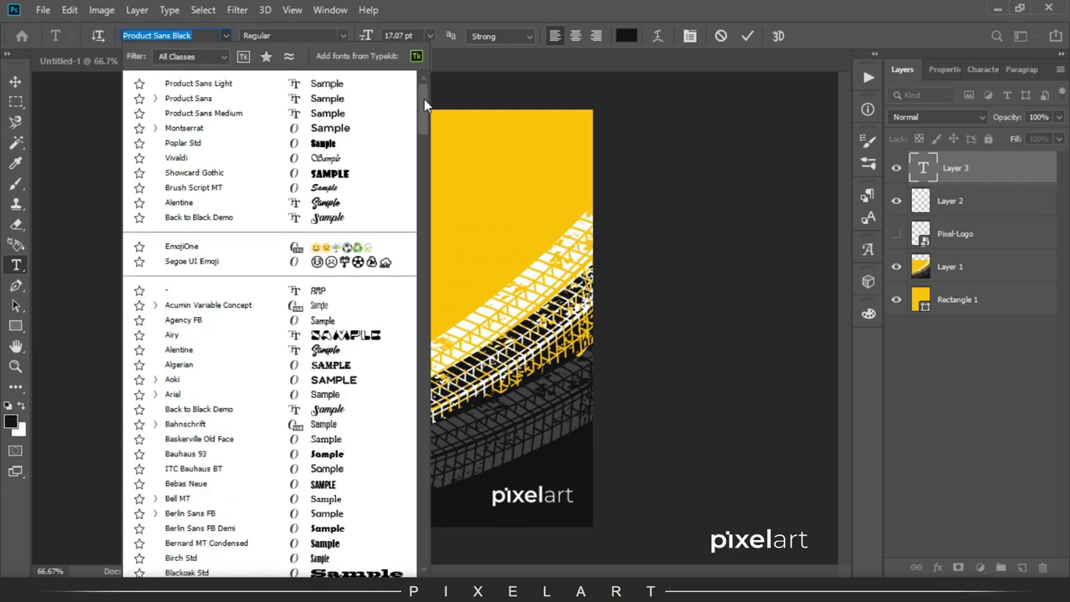
click(360, 218)
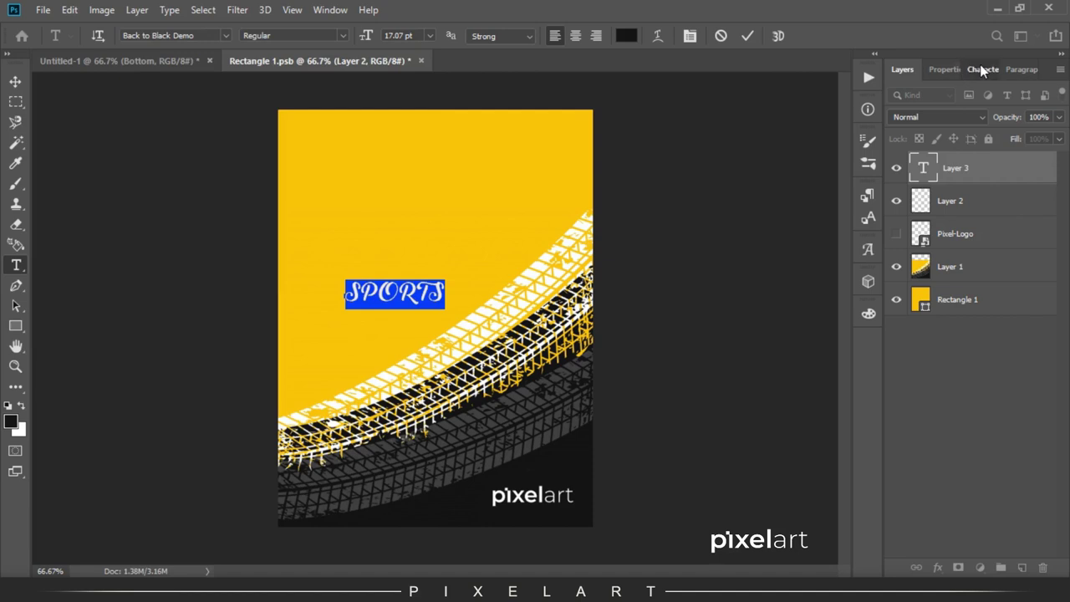
click(983, 70)
click(956, 184)
click(14, 81)
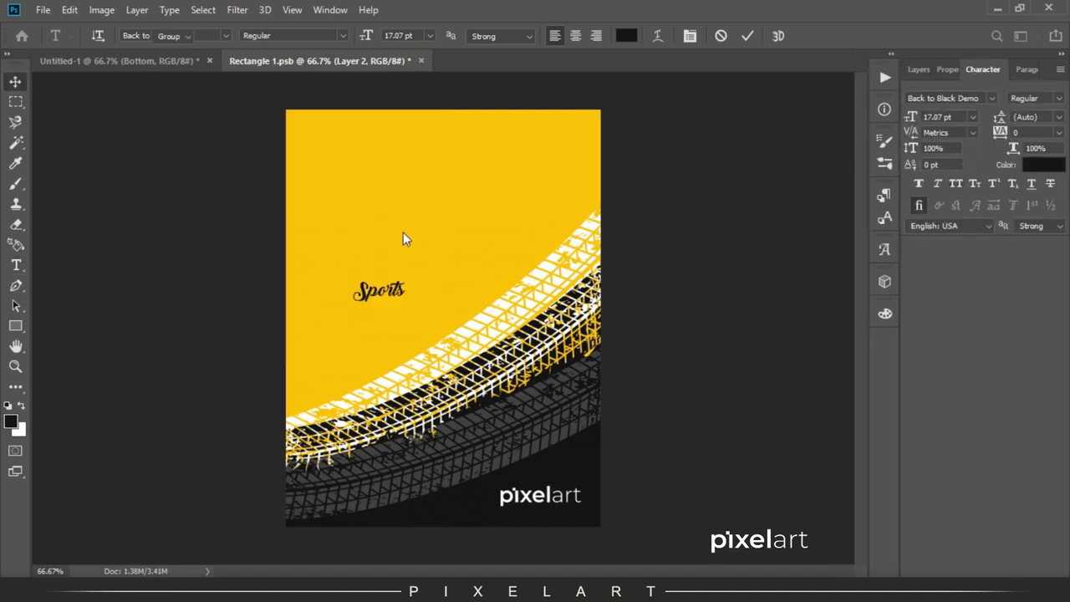
key(ctrl+t)
- Enlarge the Sports title about fourfold and move it near the top of the label
mouse_move(441, 272)
mouse_down()
mouse_move(394, 264)
mouse_move(439, 162)
mouse_up()
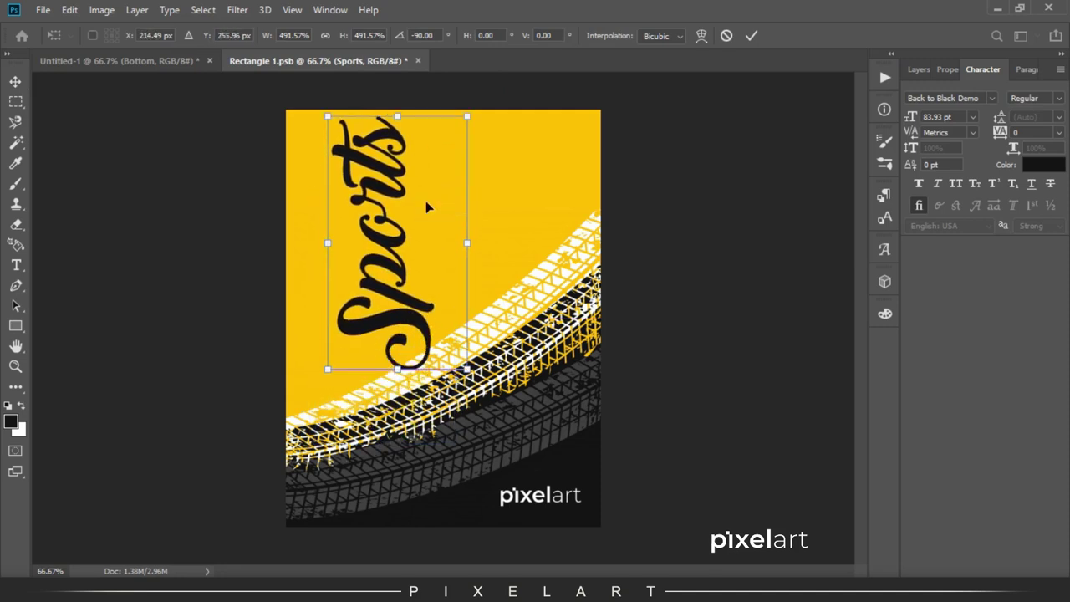
drag(438, 162, 452, 146)
key(Return)
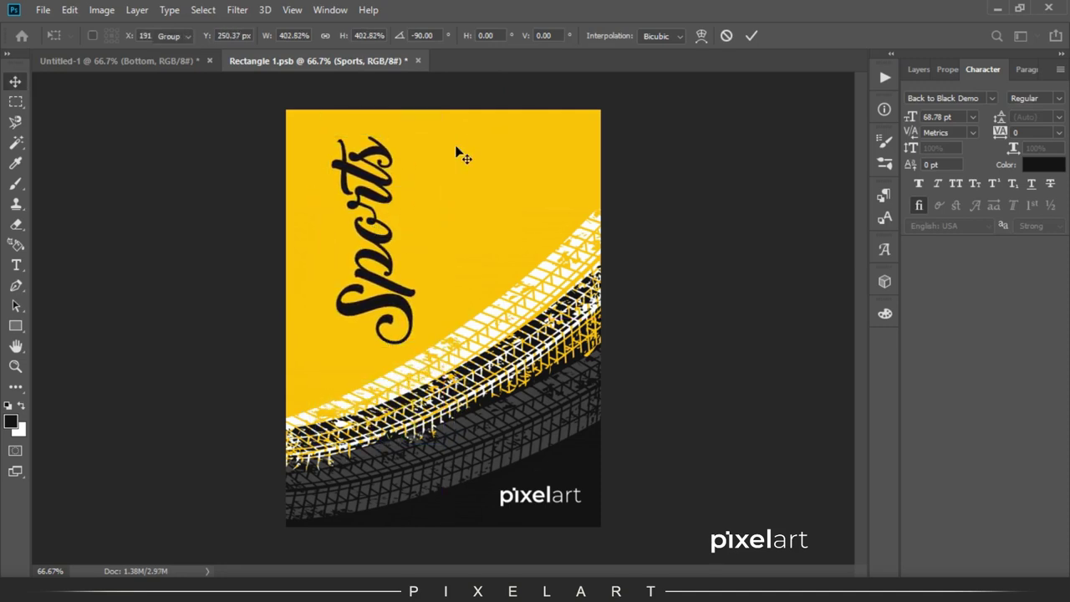
key(ctrl+z)
key(ctrl+t)
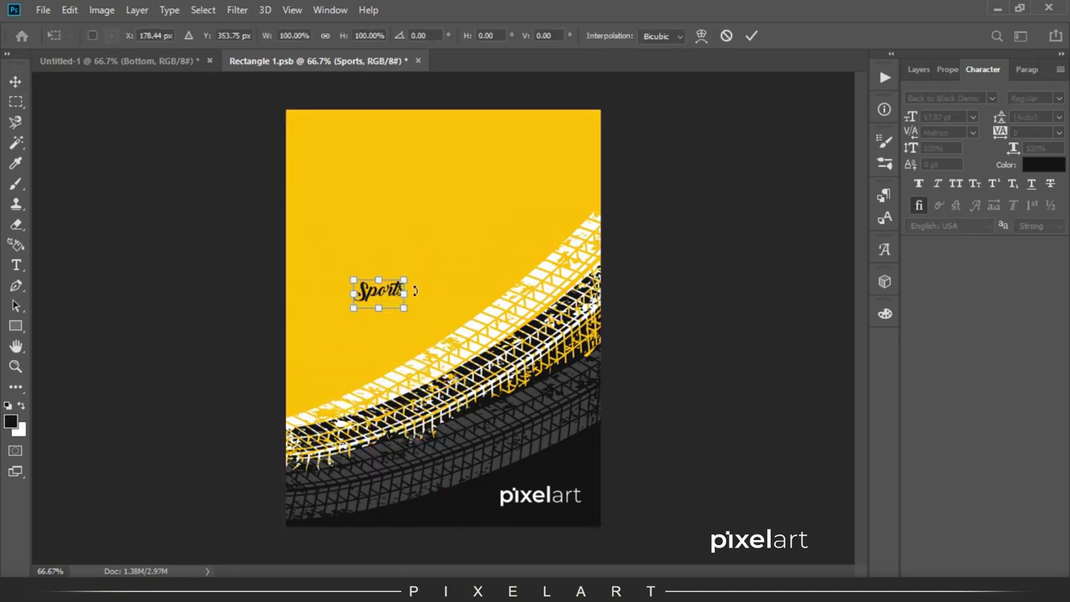
drag(418, 279, 577, 179)
drag(465, 225, 458, 199)
key(Return)
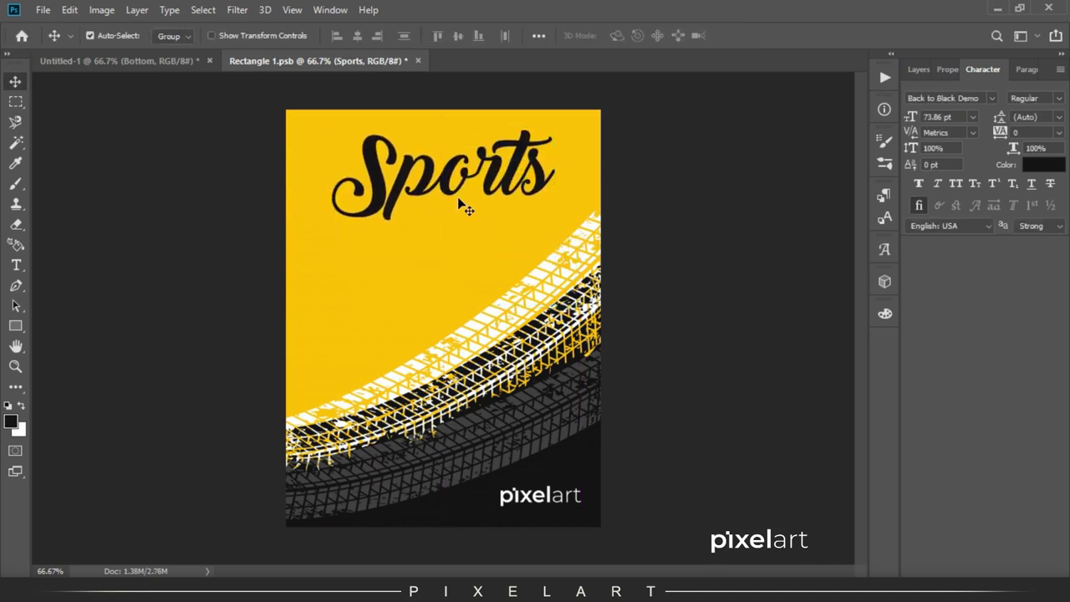
- Duplicate the Sports layer and place the copy just below the original
click(916, 73)
key(ctrl+j)
drag(443, 180, 442, 255)
- Replace the duplicated Sports text with BOTTLE MOCKUP set in Montserrat
key(t)
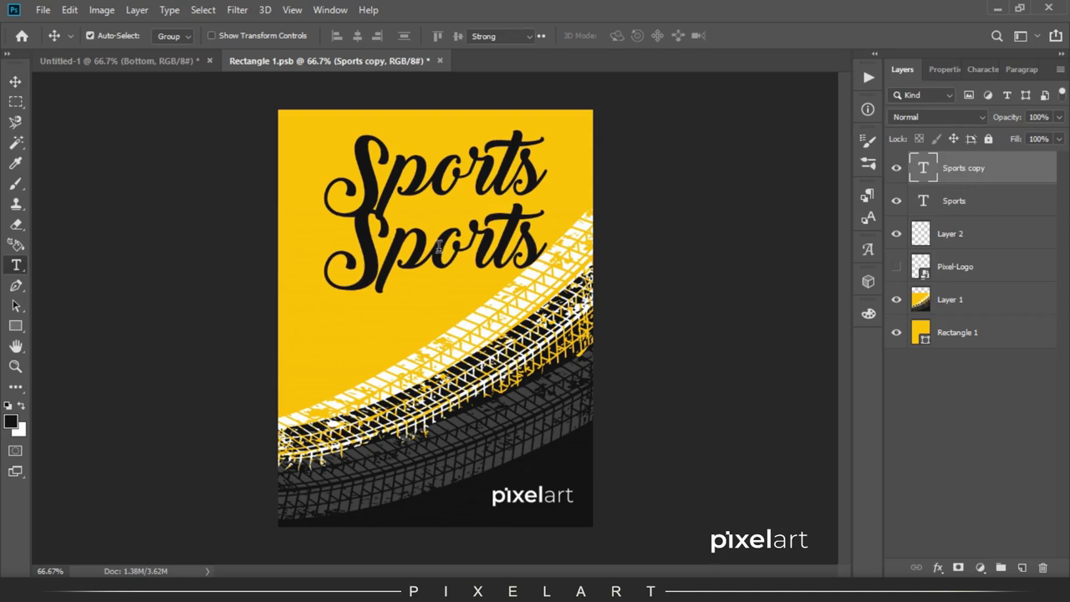
double_click(439, 245)
key(BackSpace)
text(BOTT)
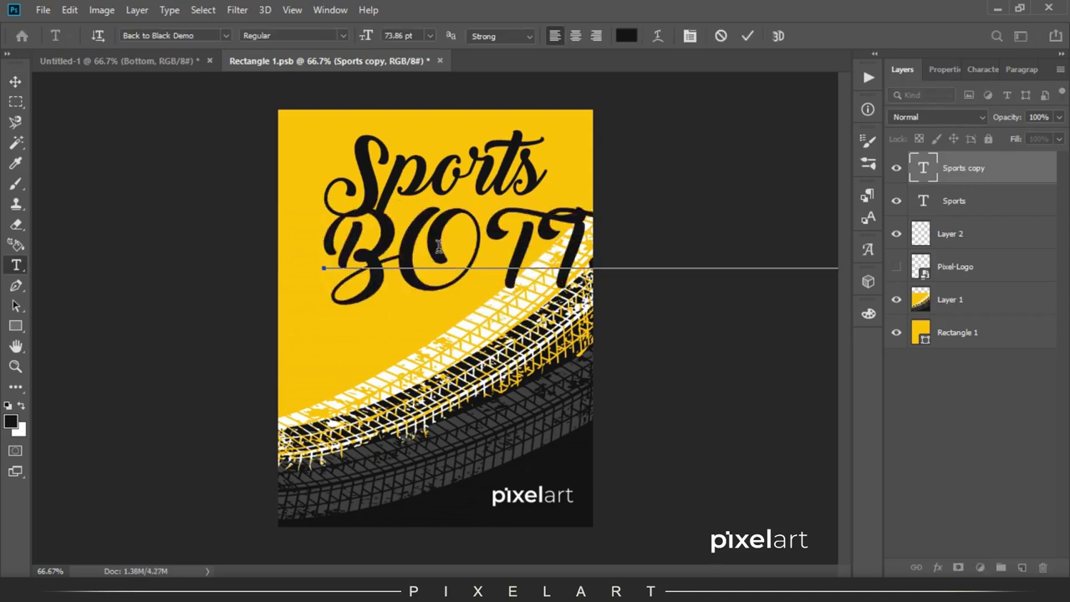
key(ctrl+a)
click(226, 35)
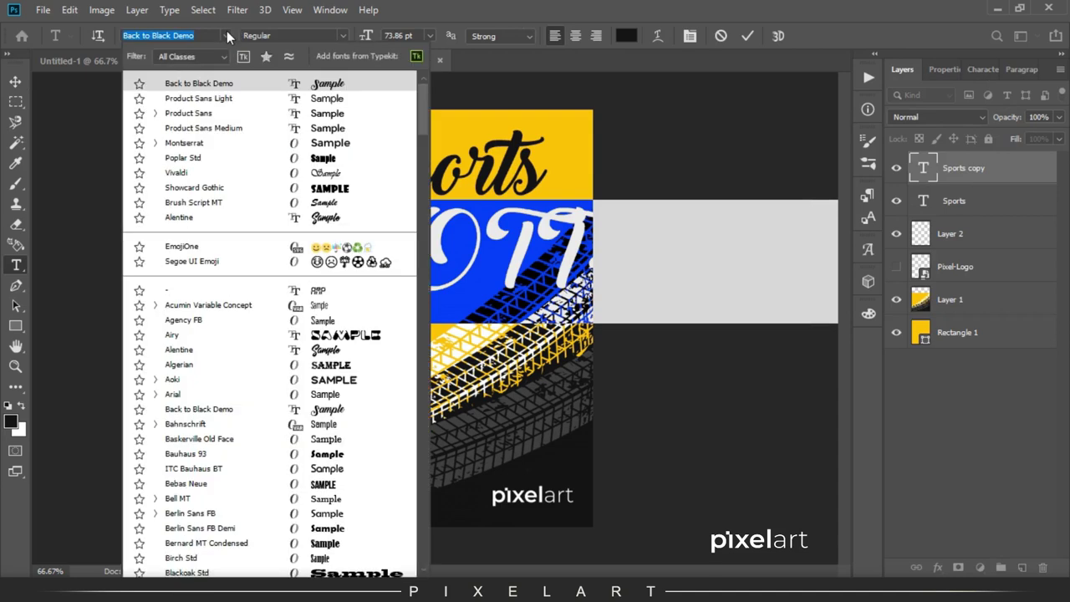
click(231, 143)
click(15, 82)
- Shrink BOTTLE MOCKUP and position it just under the Sports title
key(ctrl+t)
drag(323, 287, 412, 215)
key(Return)
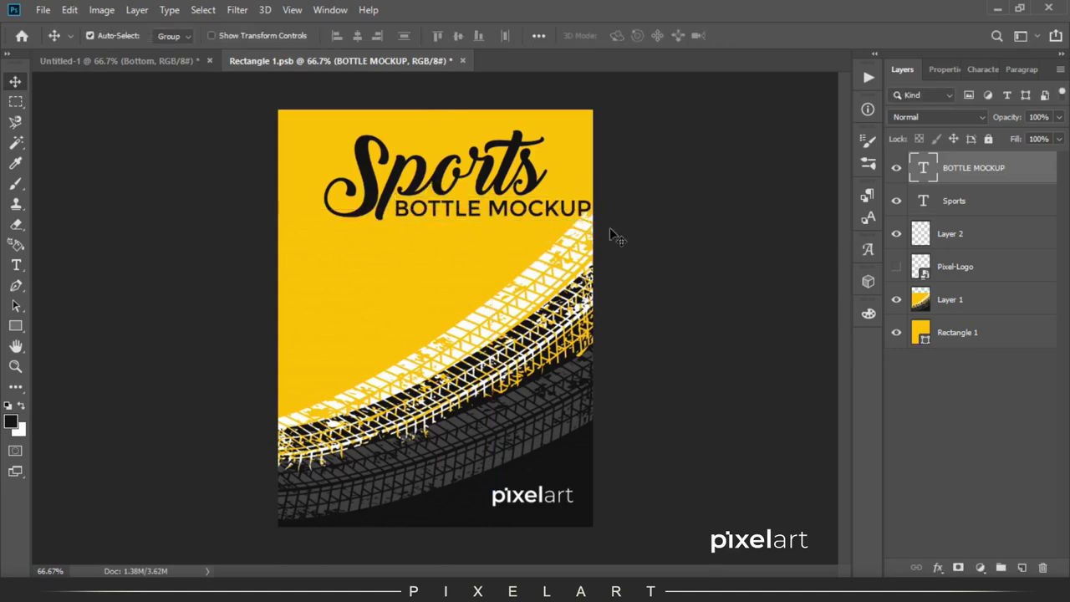
double_click(923, 167)
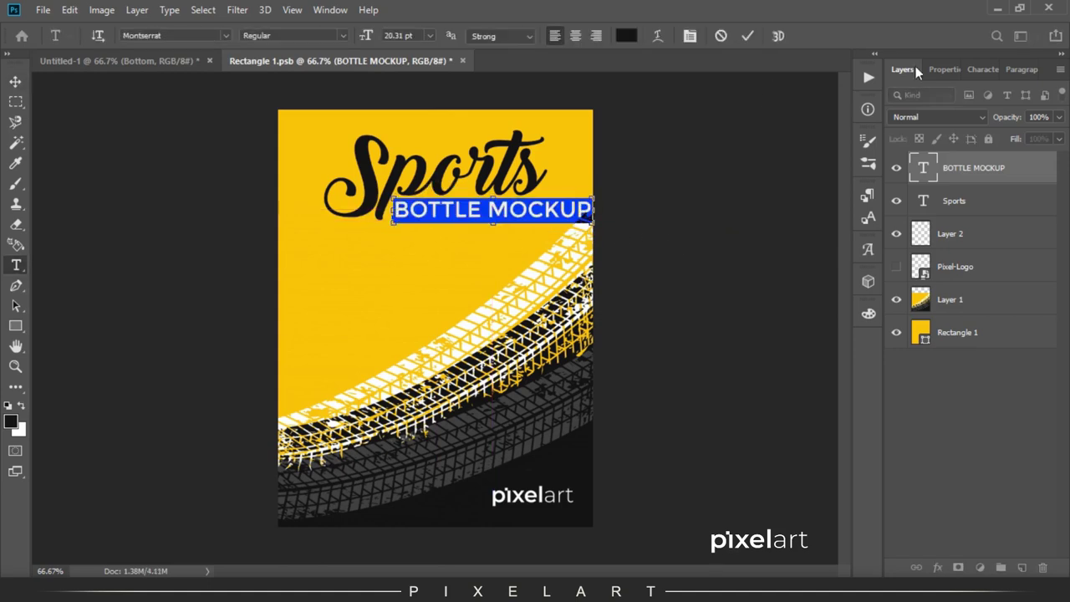
click(982, 69)
click(15, 81)
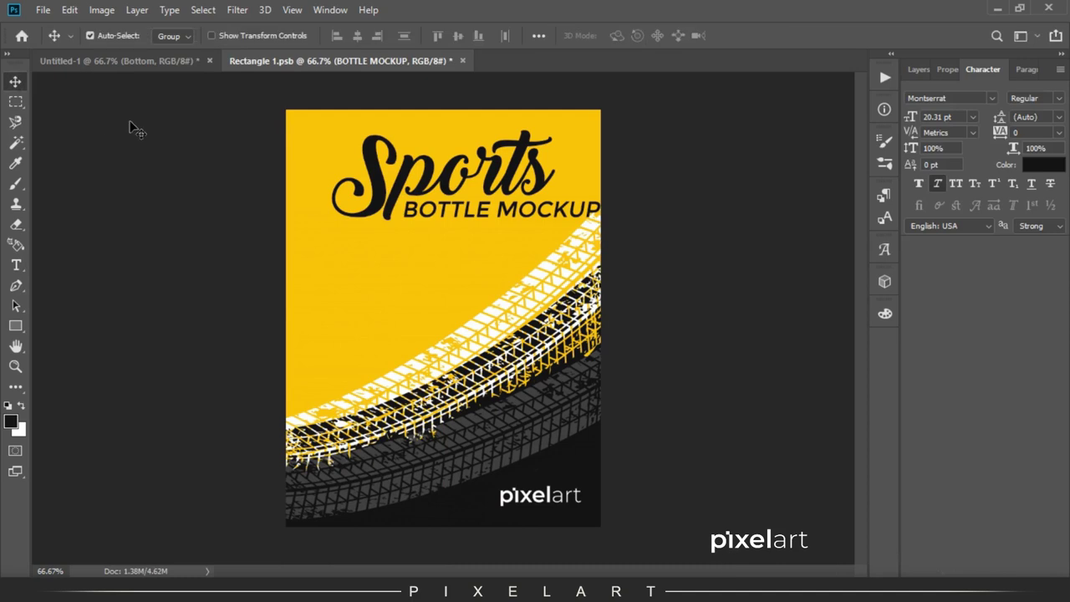
key(Left)
key(Left)
key(Left)
key(Left)
key(Left)
key(Left)
- Rotate Sports and BOTTLE MOCKUP -90° to run vertically, slightly smaller, at upper left
click(921, 71)
shift+click(987, 201)
key(ctrl+t)
mouse_move(609, 88)
mouse_down()
mouse_move(411, 168)
mouse_move(320, 231)
mouse_up()
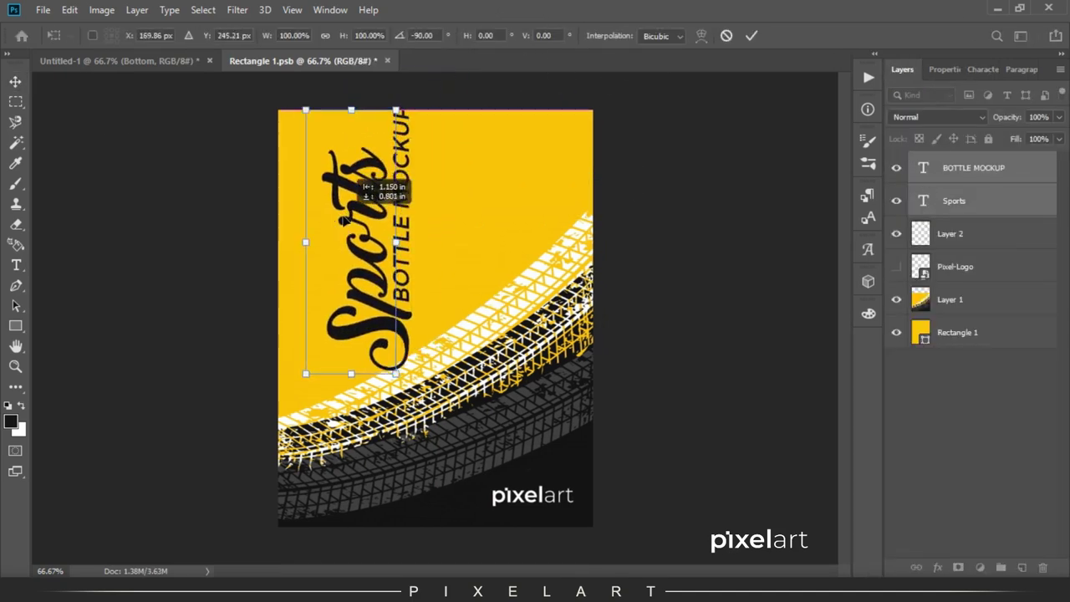
drag(321, 106, 333, 138)
drag(373, 199, 342, 190)
key(Return)
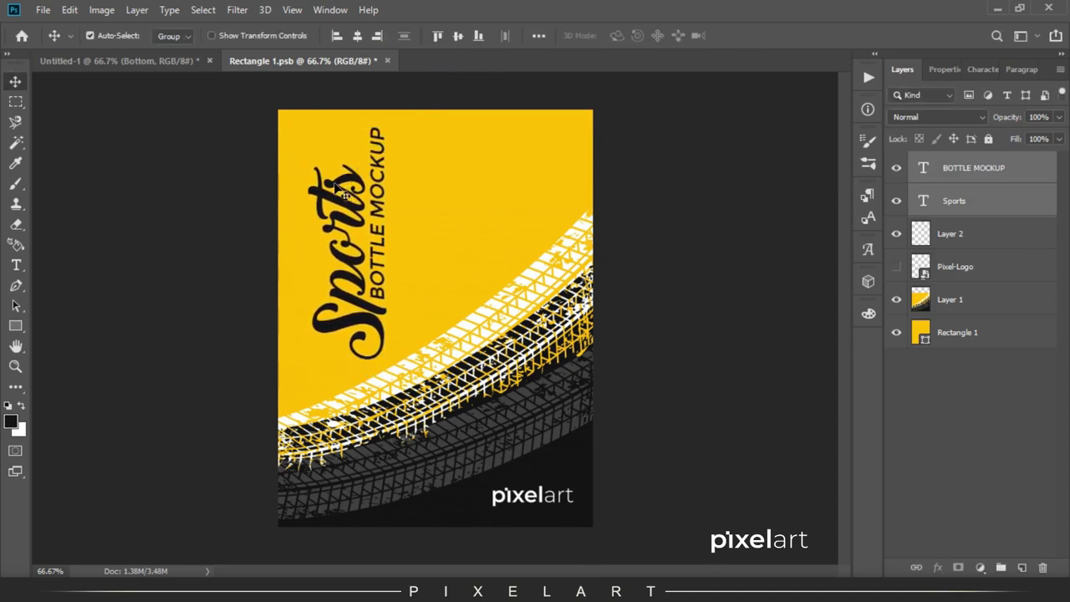
key(shift+Right)
key(shift+Right)
- Nudge the tire tracks down, the logo right, and both titles down and right
click(987, 299)
key(shift+Down)
key(shift+Down)
key(shift+Down)
key(shift+Down)
click(981, 248)
key(shift+Down)
key(Right)
key(Right)
key(Right)
click(995, 179)
shift+click(980, 191)
key(shift+Down)
key(shift+Right)
key(Down)
key(Down)
- Duplicate Sports, enlarge the copy to about 220%, and place it behind the tire tracks
click(969, 213)
key(ctrl+j)
key(ctrl+t)
drag(430, 136, 526, 74)
drag(389, 107, 514, 140)
key(Return)
drag(1008, 210, 977, 359)
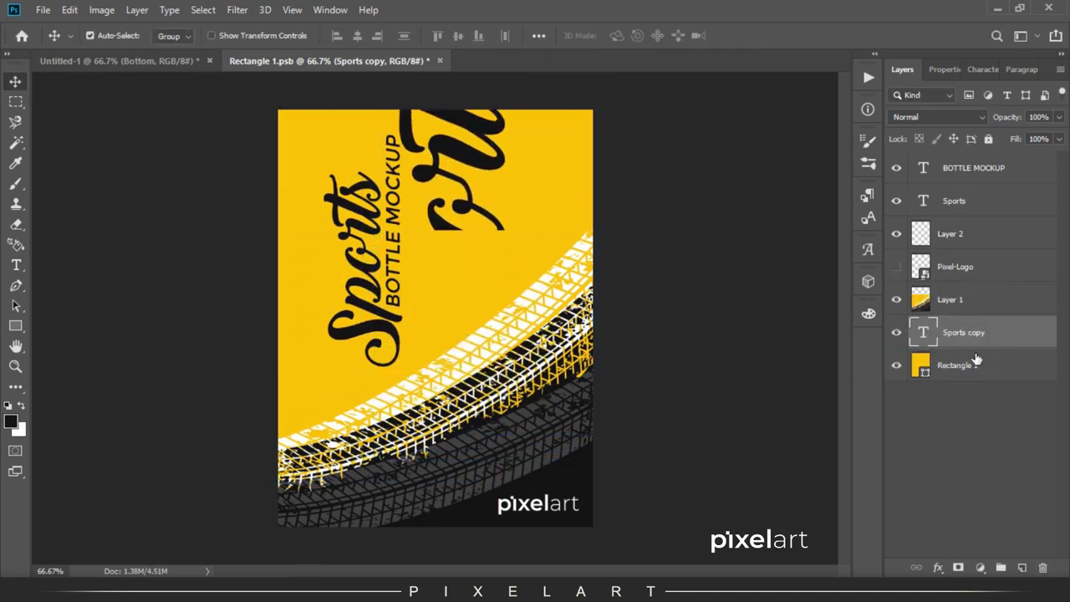
- Set the big Sports copy to Linear Dodge (Add) and rasterize its type
click(936, 117)
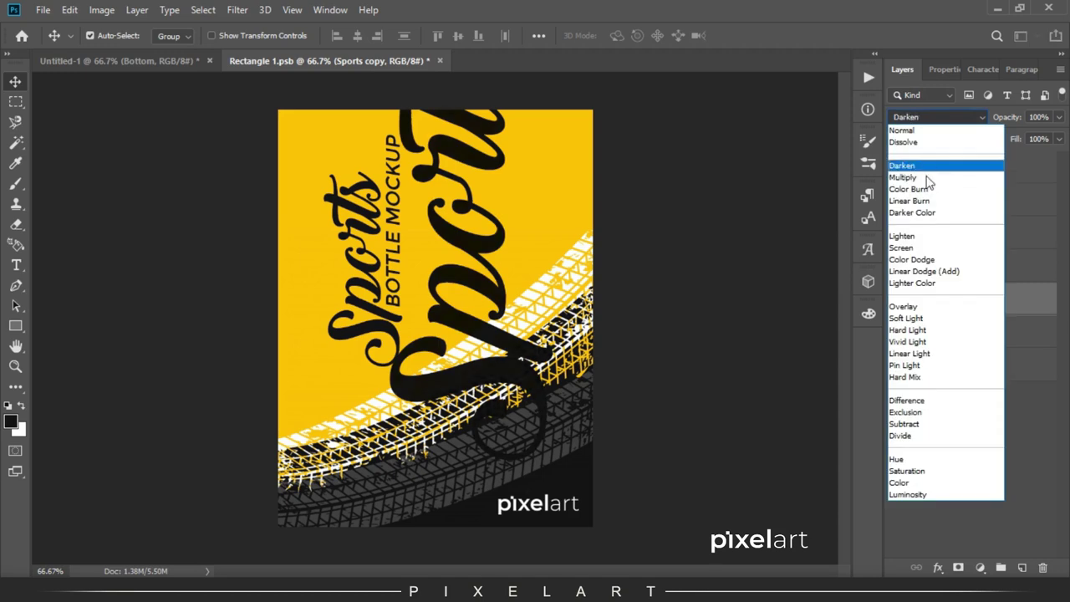
click(927, 272)
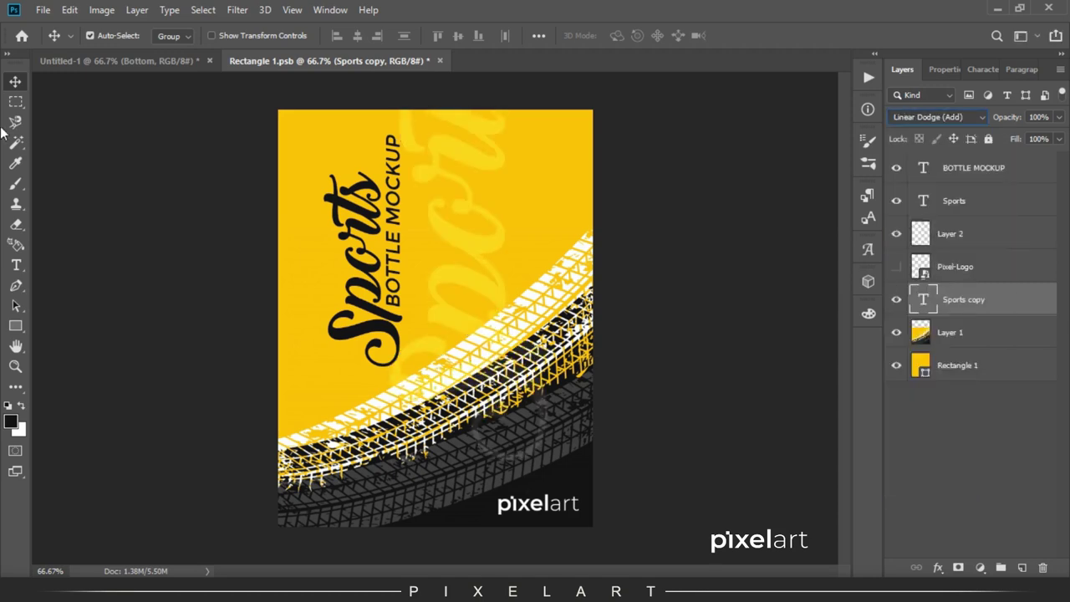
right_click(989, 310)
click(878, 255)
- Erase the Sports copy's part over the tracks with a smaller Eraser, then begin saving
key(e)
key(bracketleft)
key(bracketleft)
key(bracketleft)
key(bracketleft)
key(bracketleft)
key(bracketleft)
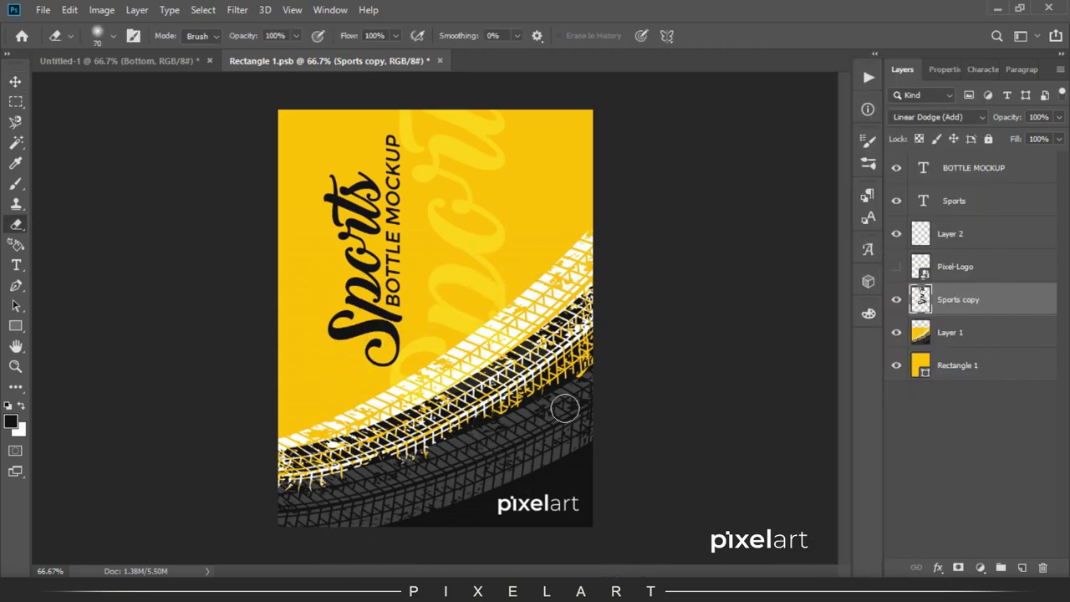
key(v)
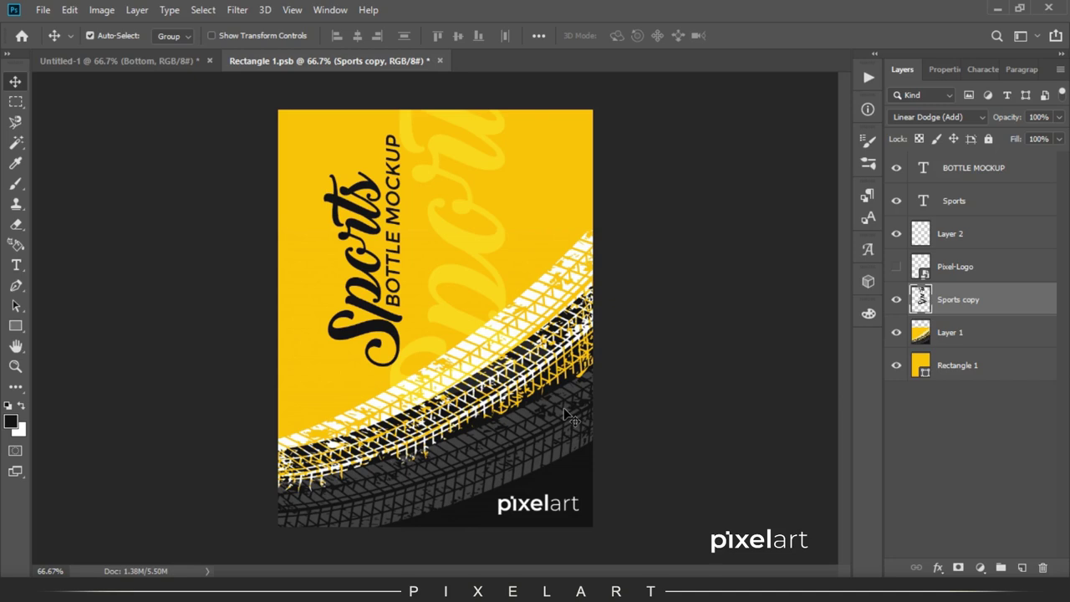
click(43, 10)
- Save the label file and preview it on the bottle mockup
click(89, 156)
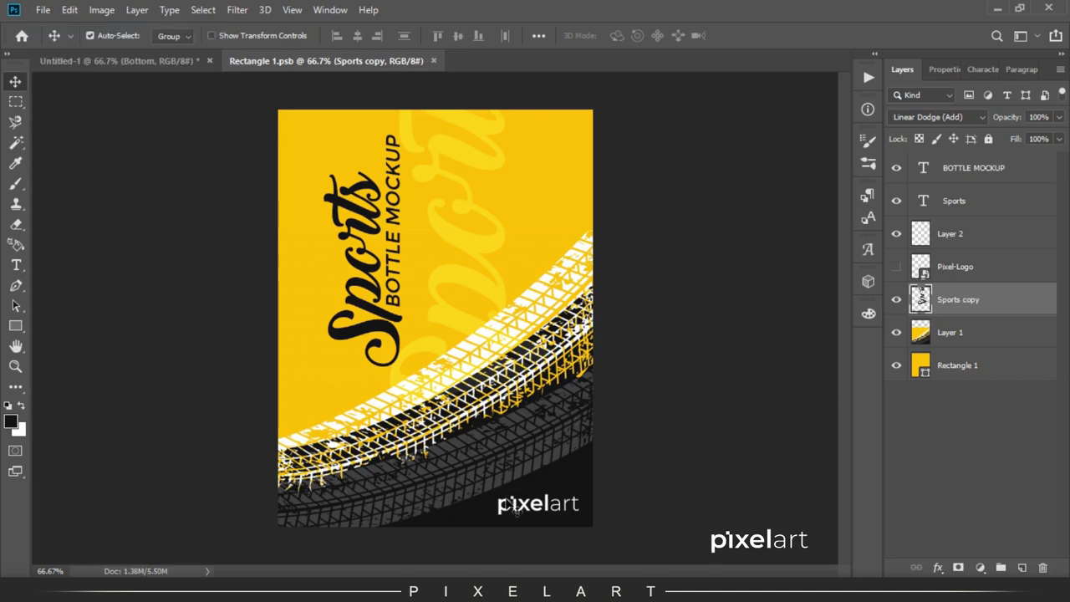
key(i)
key(v)
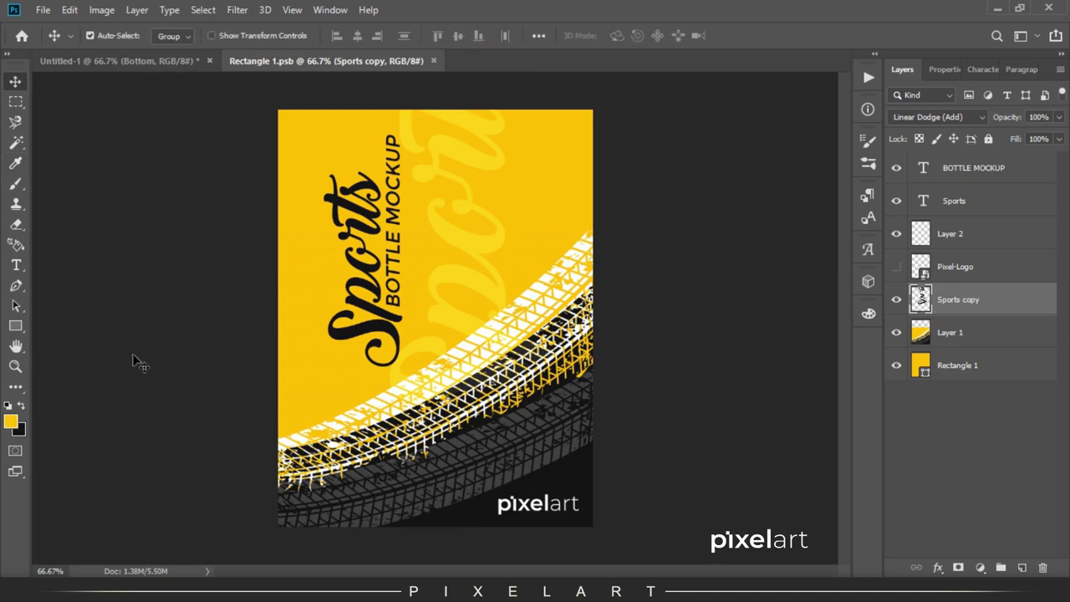
click(126, 61)
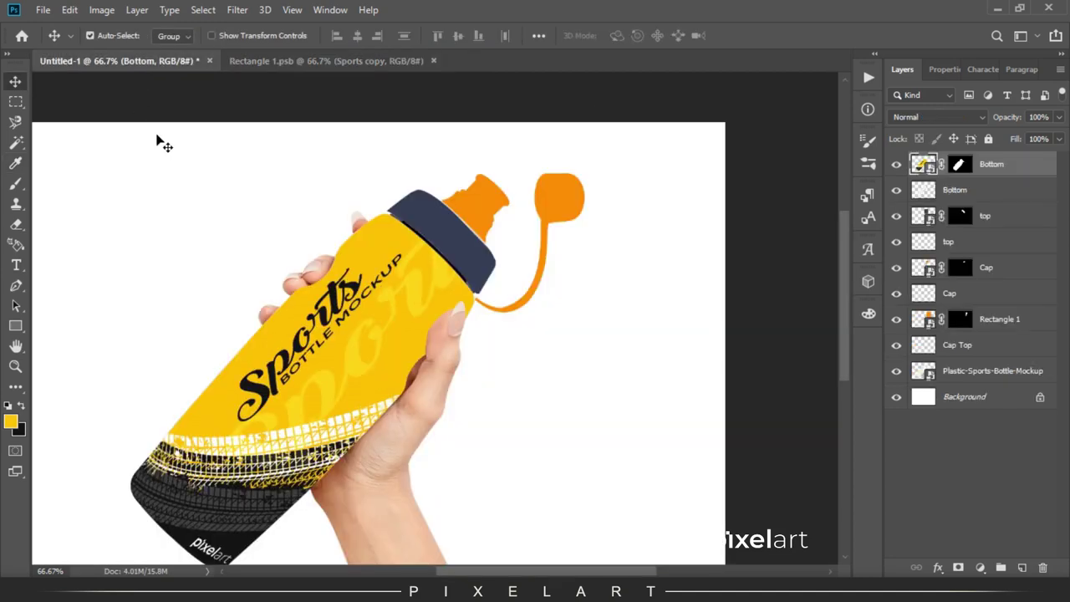
click(326, 60)
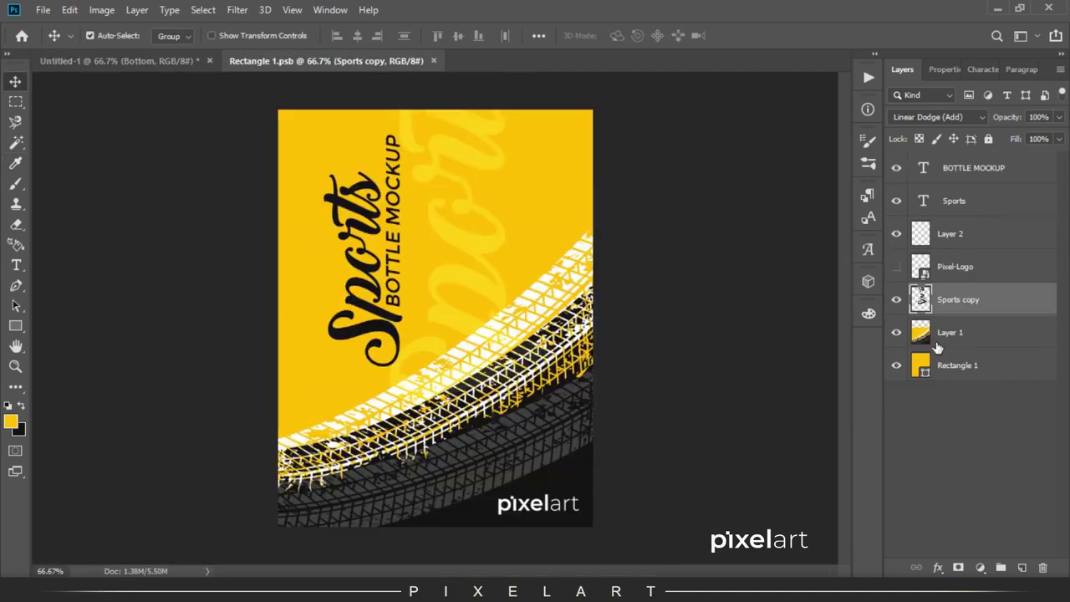
- Stretch the artwork layers to about 116% width, save, and check the bottle mockup
click(949, 334)
shift+click(954, 183)
key(ctrl+t)
mouse_move(594, 293)
mouse_down()
mouse_move(624, 300)
mouse_move(603, 295)
mouse_up()
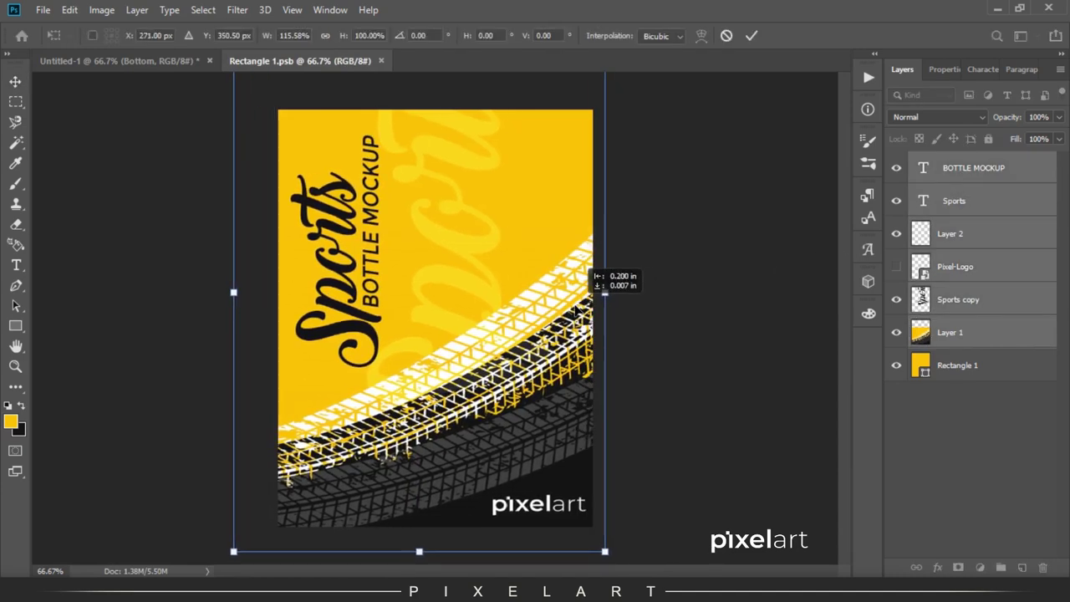
key(Return)
click(42, 9)
click(81, 148)
click(115, 60)
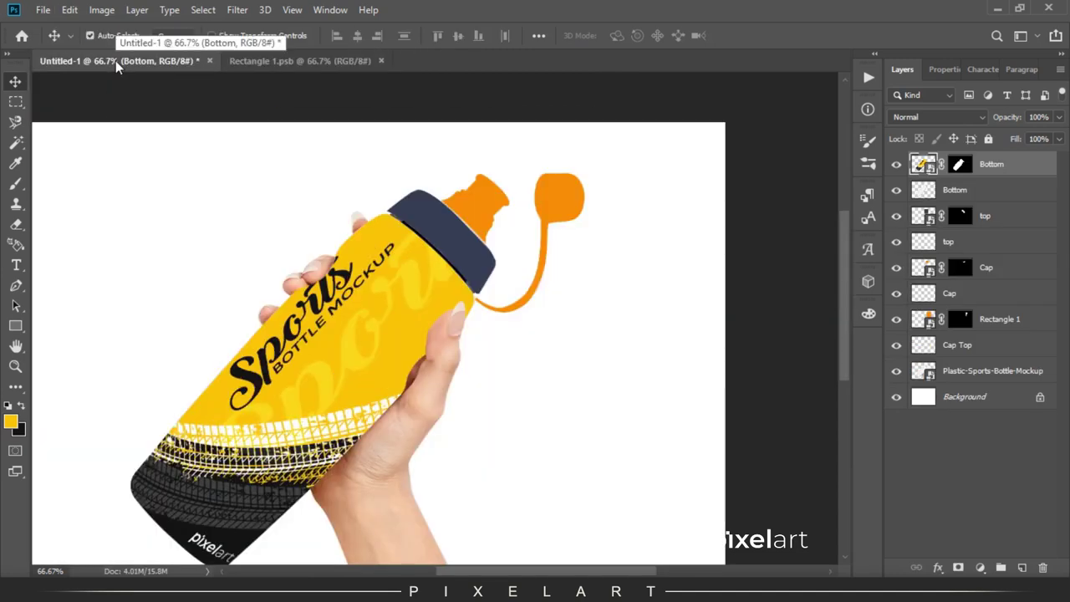
key(ctrl+Tab)
click(132, 61)
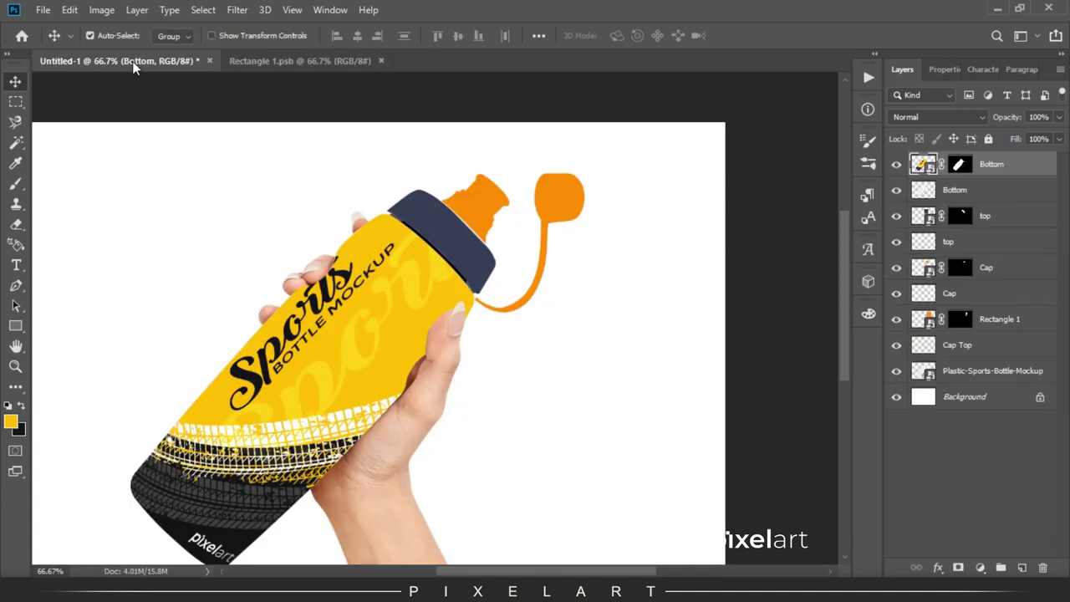
- Squash the label artwork shorter from the top and shift it slightly right
key(ctrl+Tab)
key(ctrl+t)
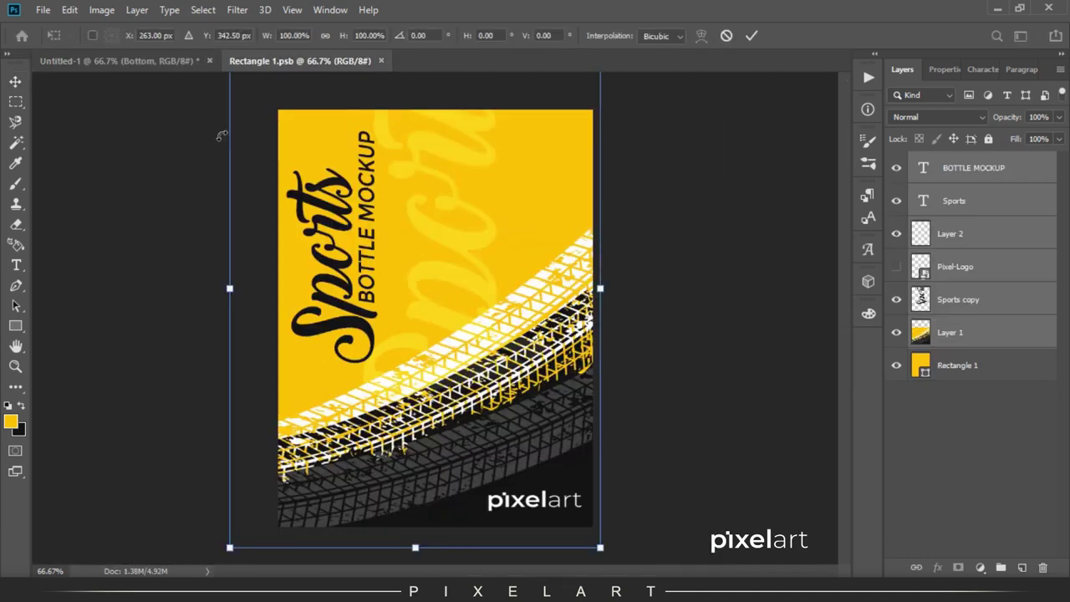
key(ctrl+minus)
drag(418, 103, 411, 132)
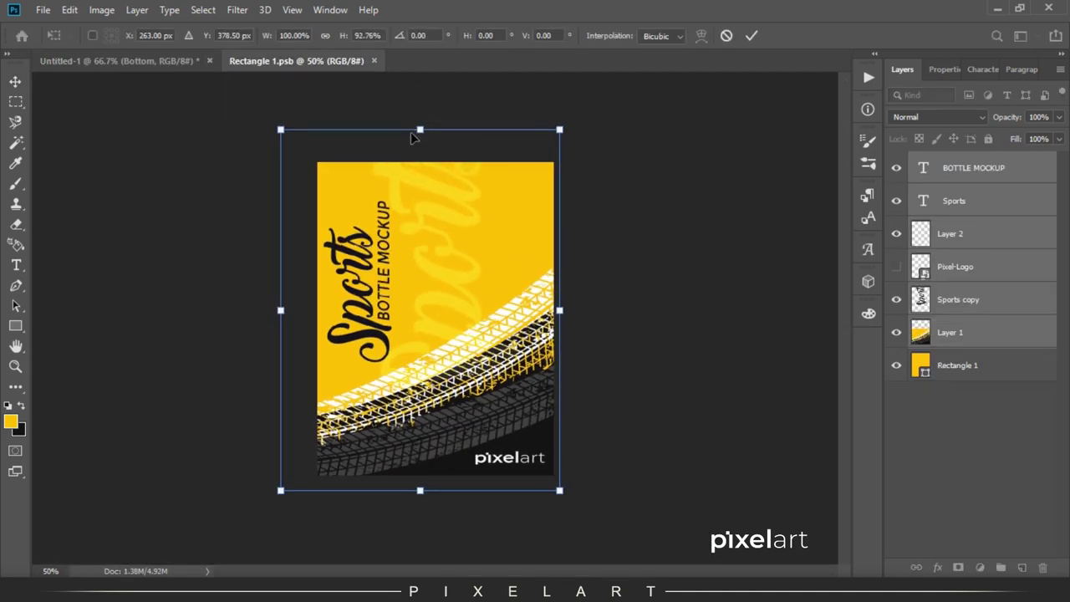
drag(408, 169, 432, 174)
key(Return)
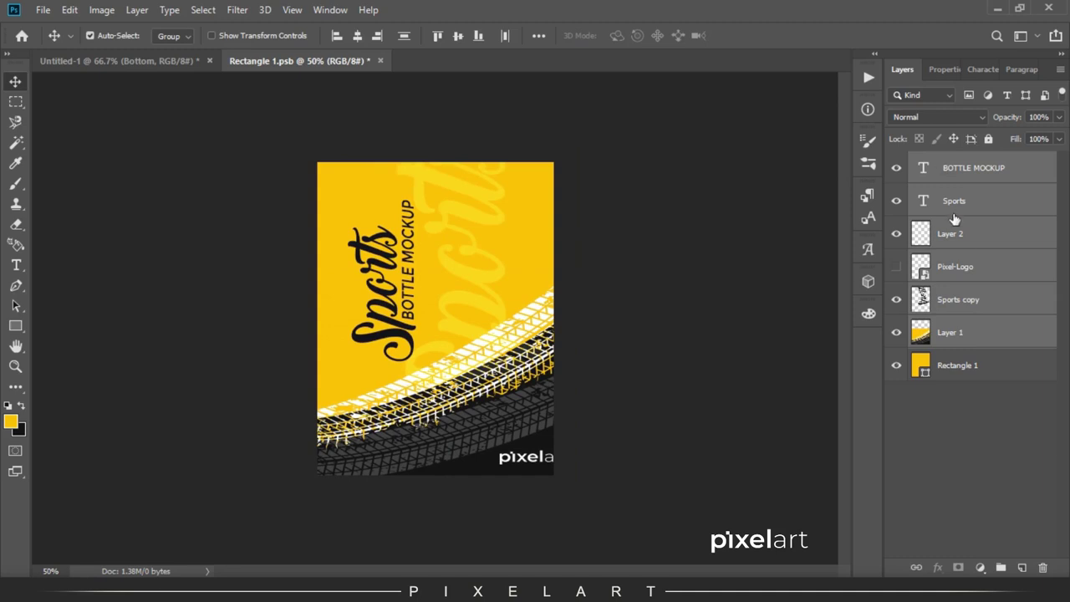
- Shrink the pixelart logo, save the label, and check it on the mockup
click(953, 234)
key(shift+Left)
key(shift+Left)
key(shift+Left)
key(shift+Left)
key(shift+Left)
key(shift+Left)
key(ctrl+t)
drag(483, 473, 494, 470)
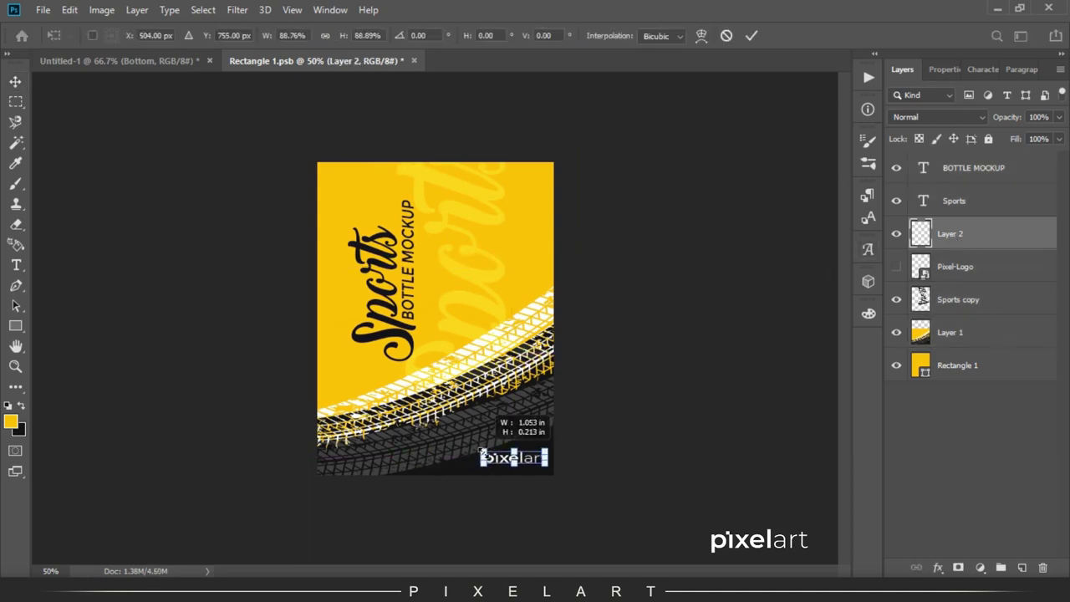
key(Return)
click(42, 10)
click(84, 154)
click(142, 61)
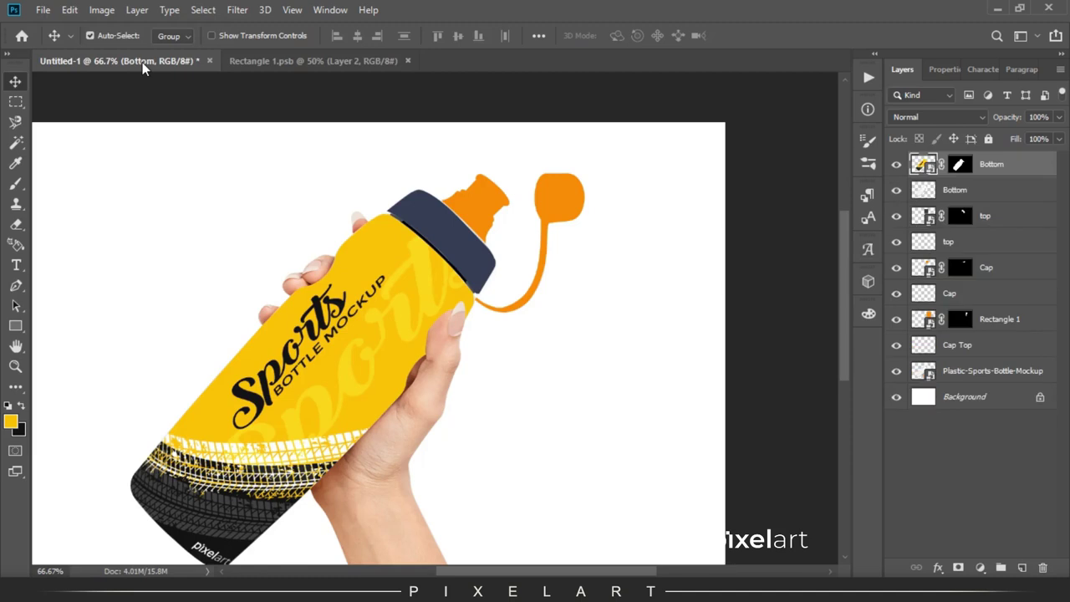
click(288, 63)
- Enlarge the Sports and BOTTLE MOCKUP titles, save, and check the mockup
key(ctrl+t)
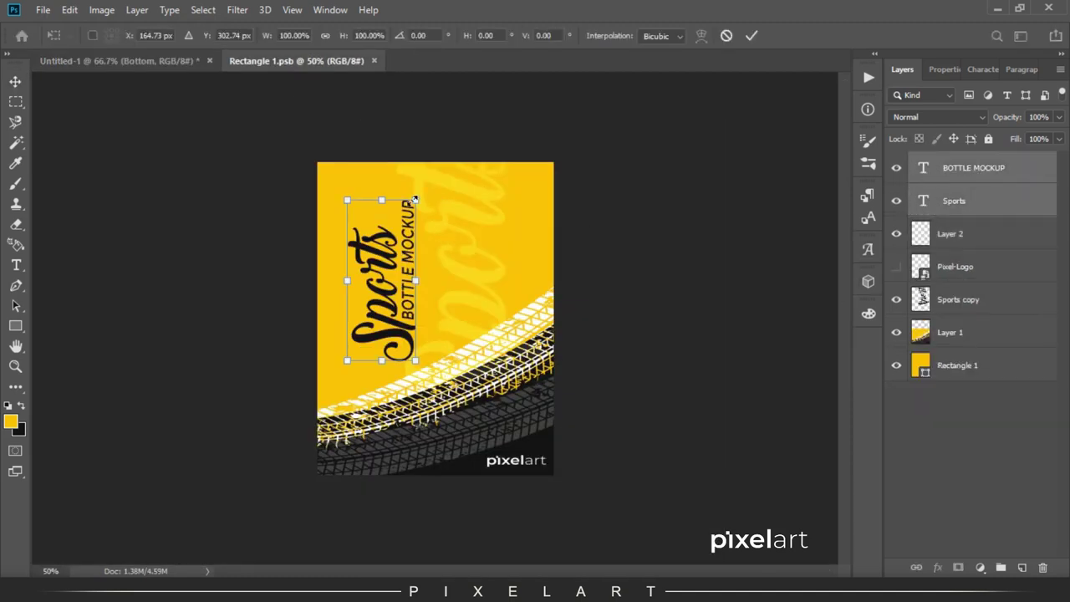
drag(416, 198, 427, 175)
key(Return)
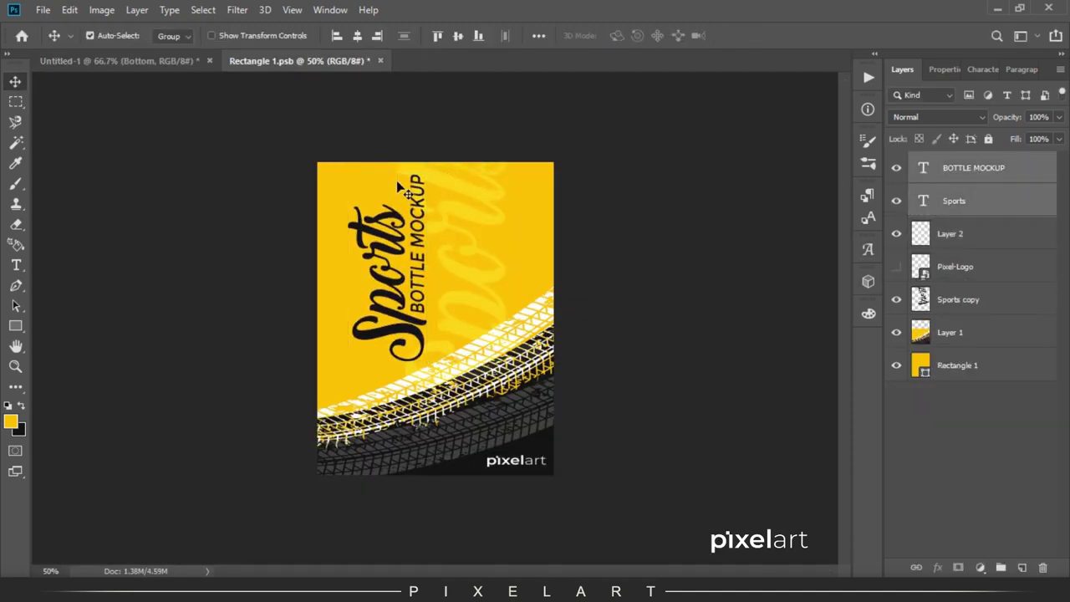
click(43, 10)
click(174, 165)
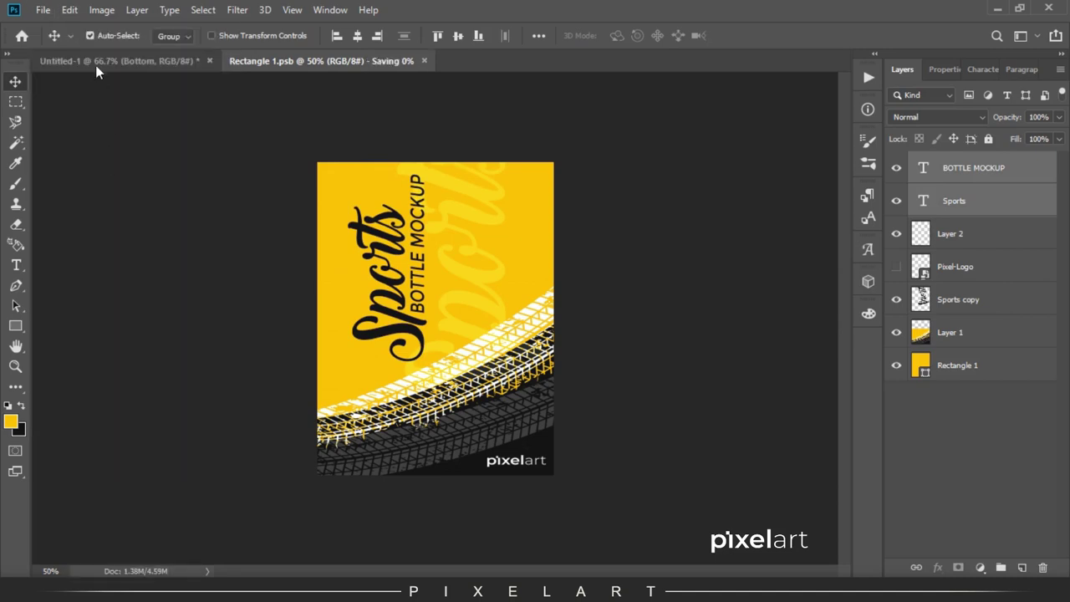
click(97, 62)
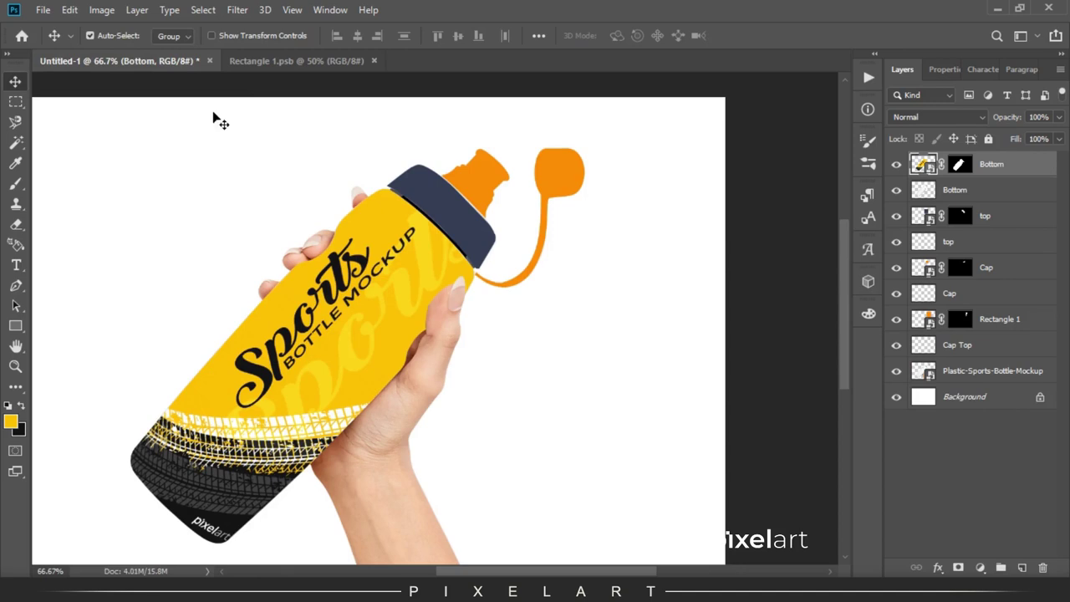
click(293, 61)
- Scale the pixelart logo down further, save, and open the mockup's top-layer smart object
click(979, 239)
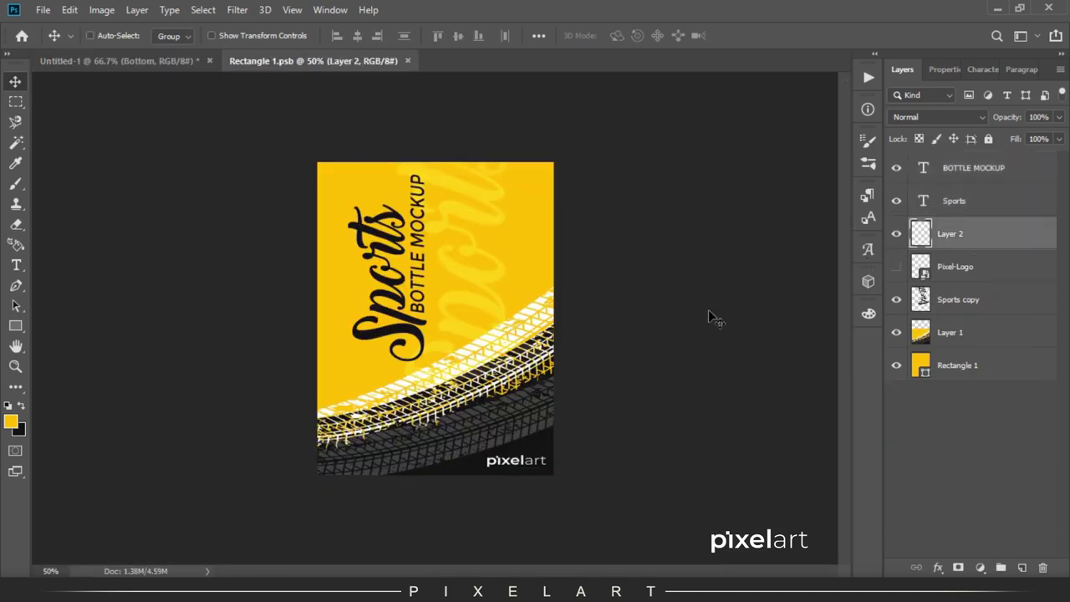
key(ctrl+t)
drag(549, 452, 534, 460)
key(Return)
click(42, 10)
click(84, 154)
click(107, 64)
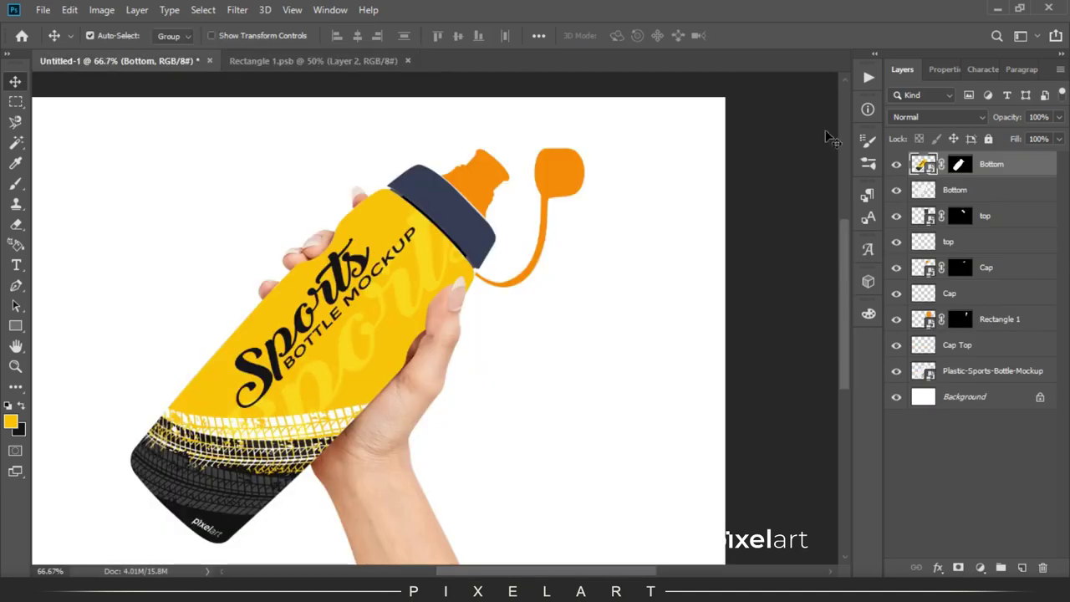
double_click(924, 217)
- Fill the collar smart object black and save it
key(ctrl+BackSpace)
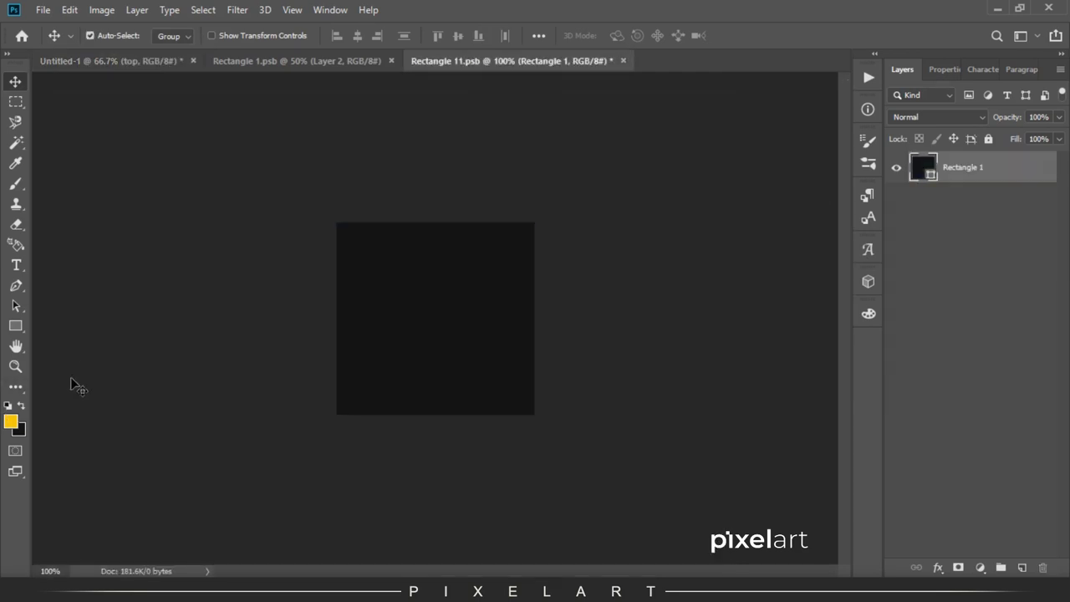
click(43, 10)
click(84, 154)
click(125, 61)
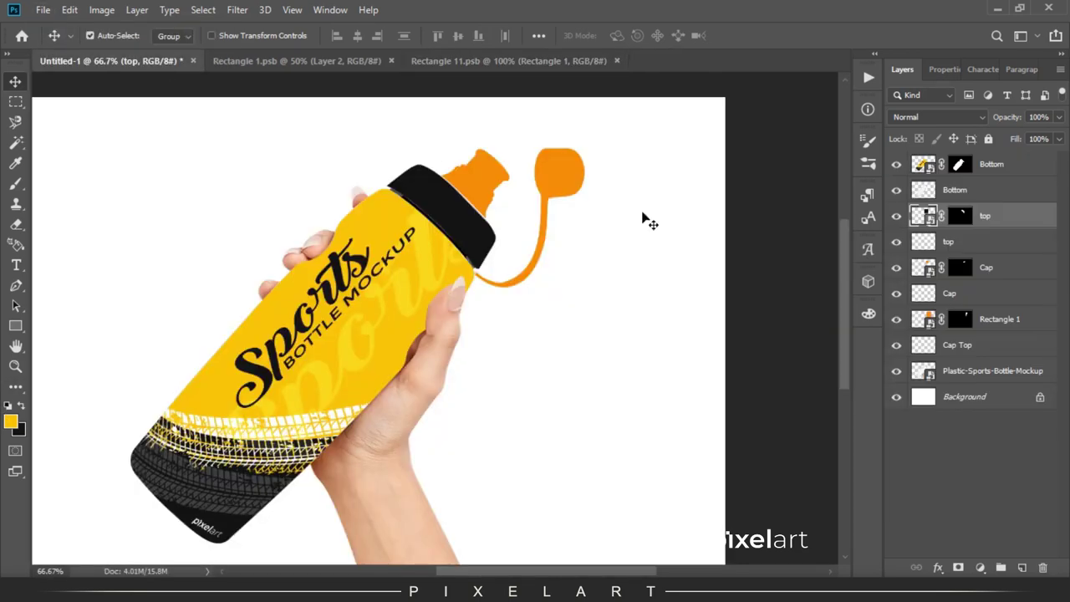
- Fill the Cap and cap-top smart objects yellow, saving each
double_click(924, 268)
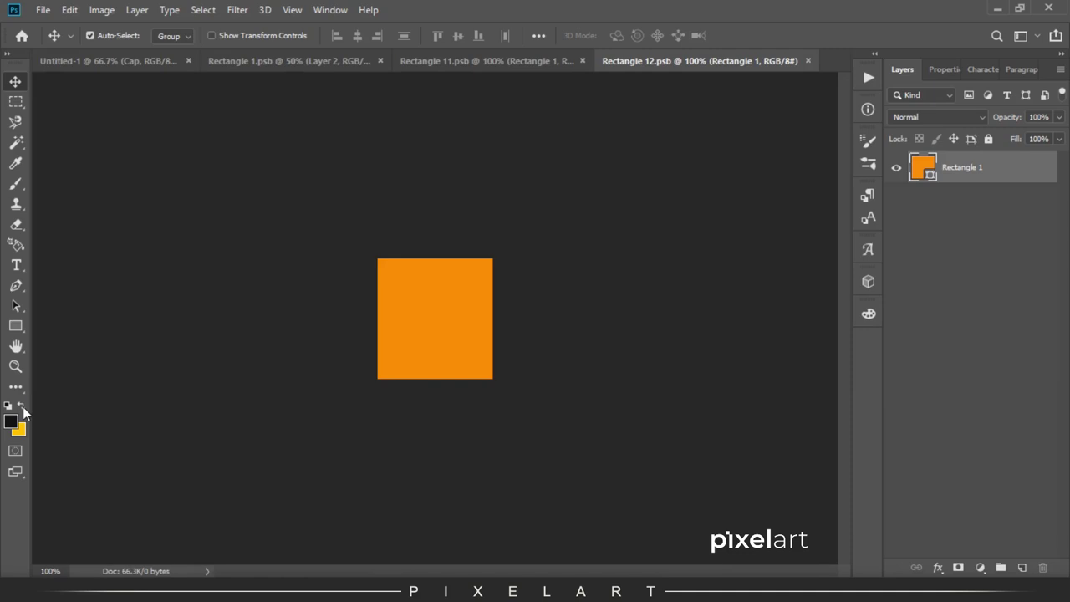
key(ctrl+BackSpace)
click(42, 10)
click(83, 153)
click(114, 60)
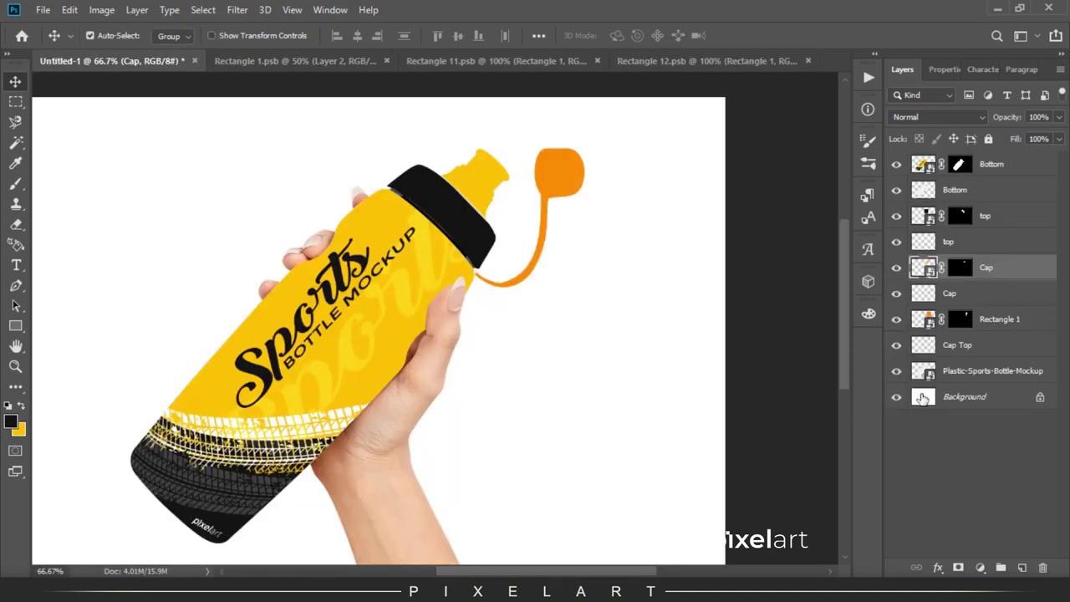
double_click(924, 319)
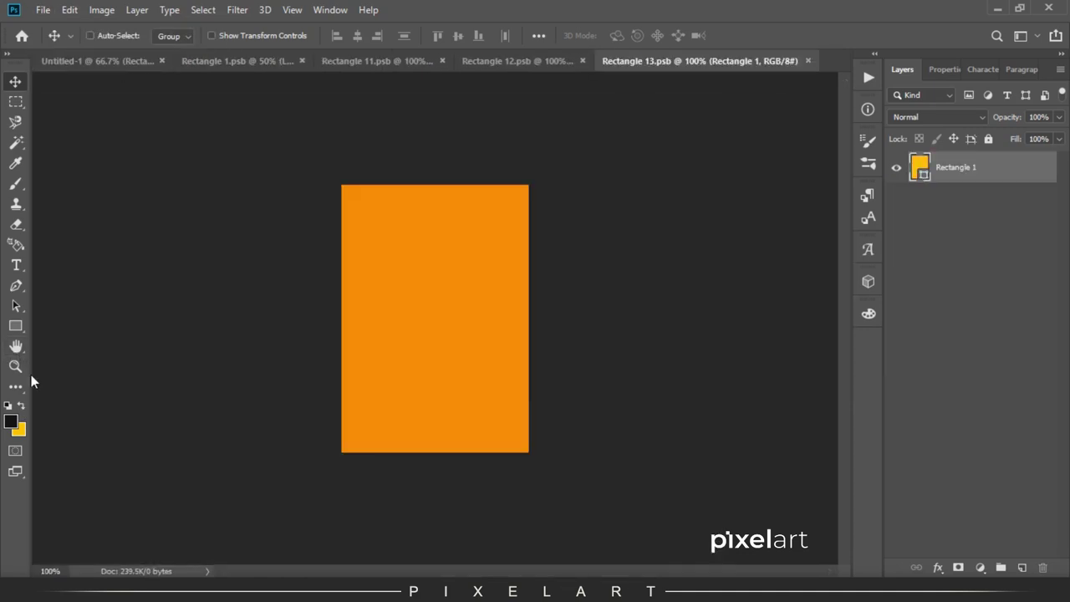
key(ctrl+BackSpace)
click(43, 10)
click(99, 156)
click(134, 60)
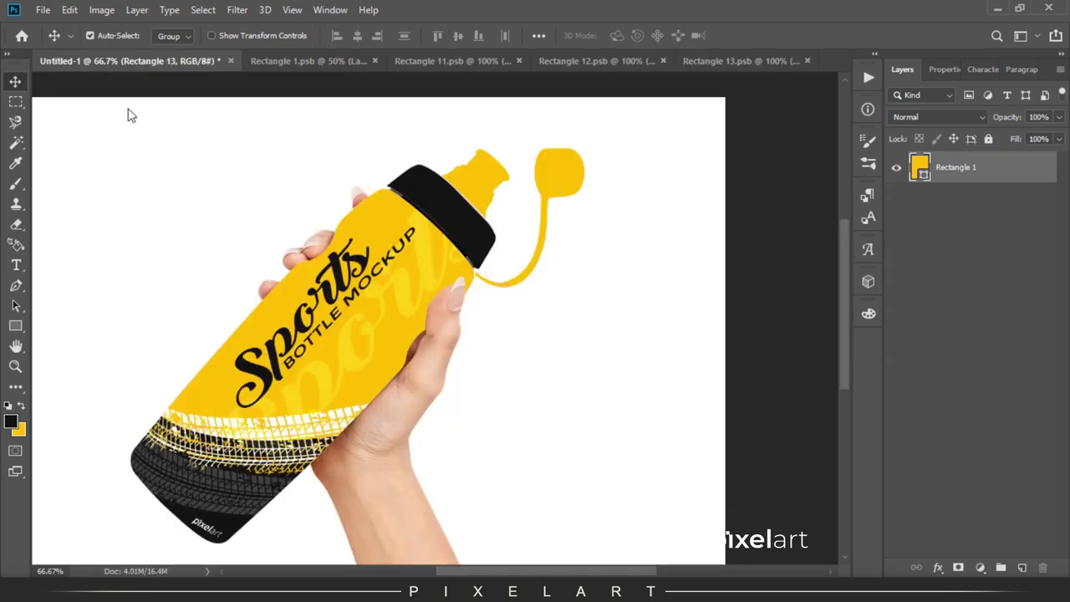
- Set the colour layers' blend mode to Multiply, then return to the label document
click(938, 119)
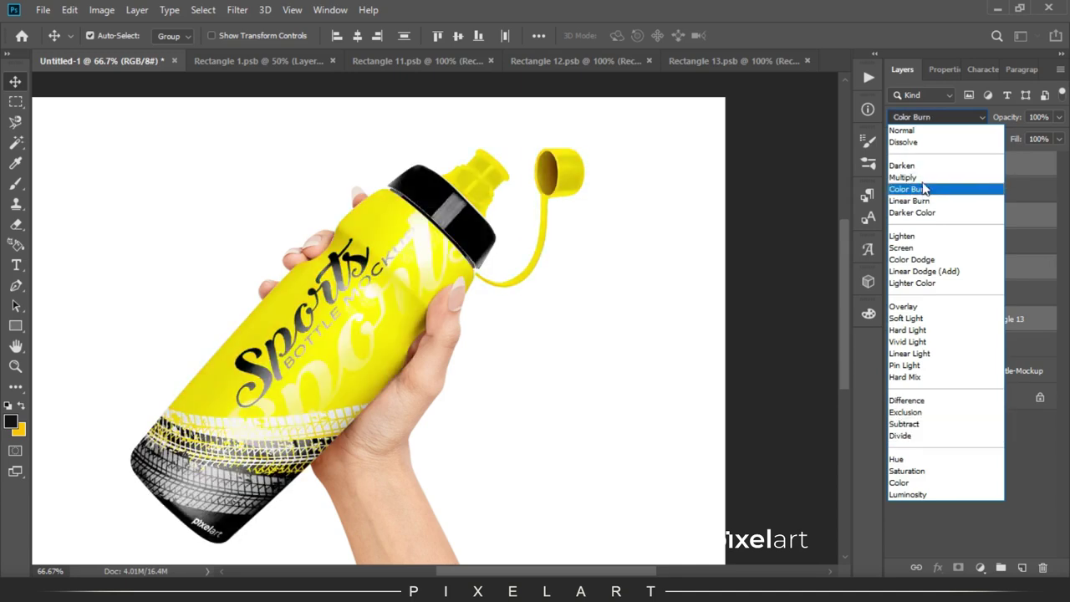
click(905, 177)
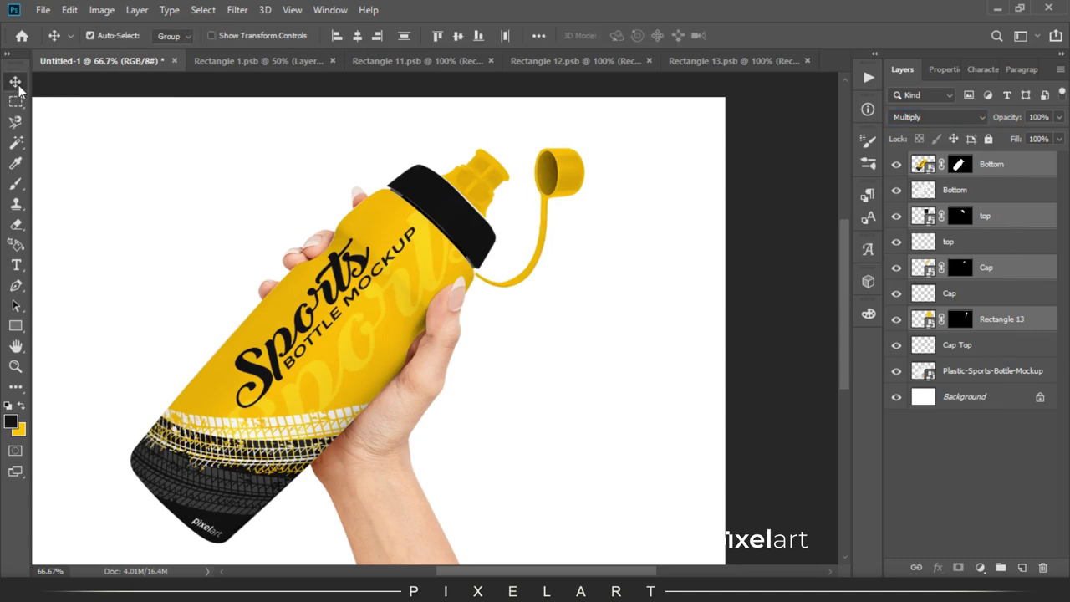
click(260, 60)
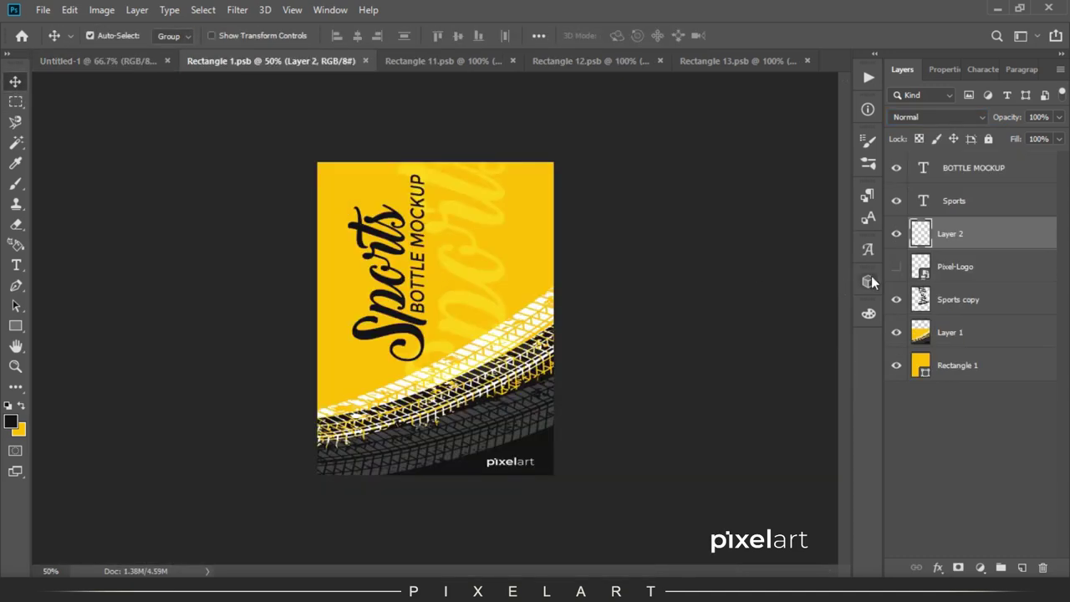
- Scale and reposition the Sports and BOTTLE MOCKUP title text on the label
click(978, 201)
shift+click(977, 167)
key(ctrl+t)
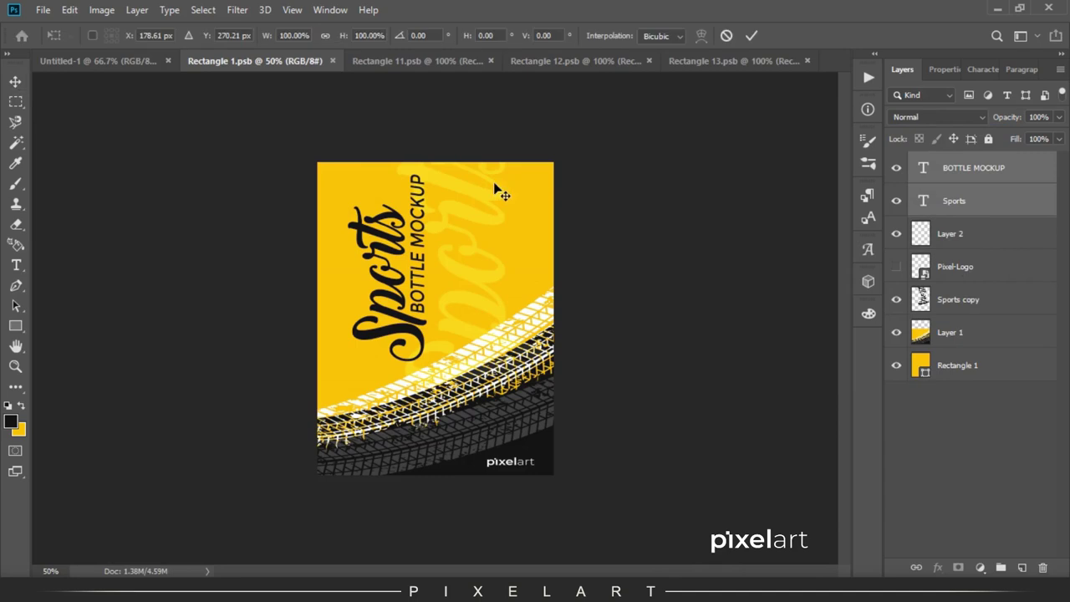
click(136, 63)
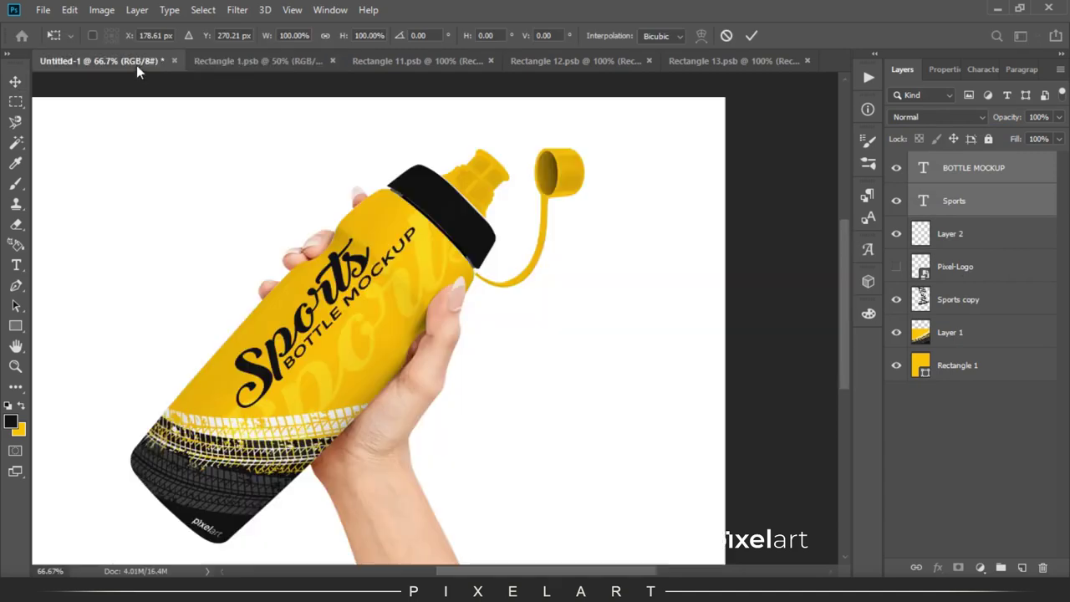
click(210, 59)
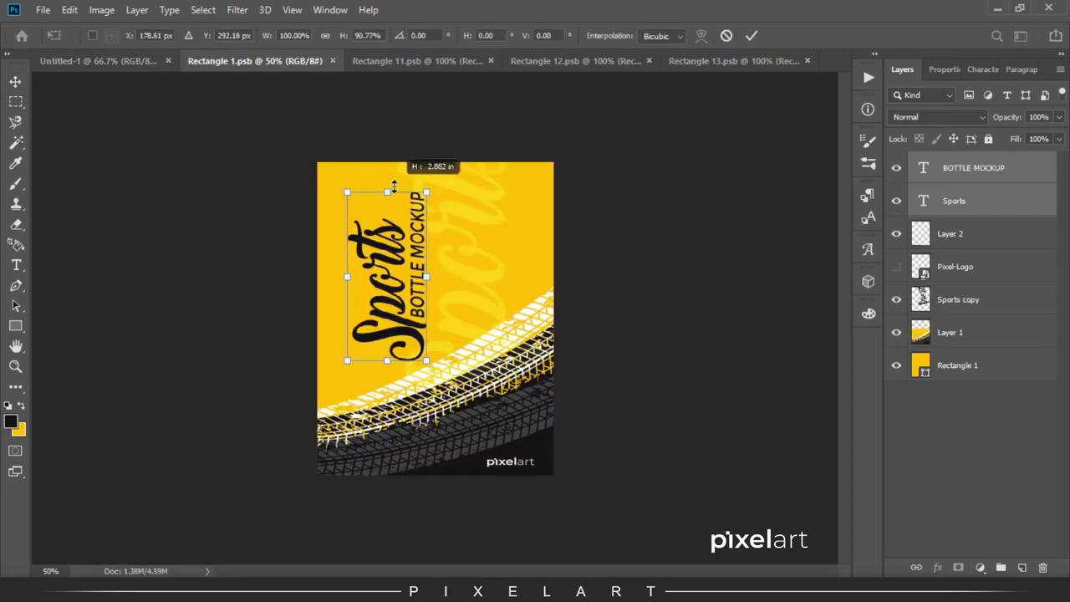
drag(346, 269, 352, 266)
drag(402, 232, 406, 237)
key(Return)
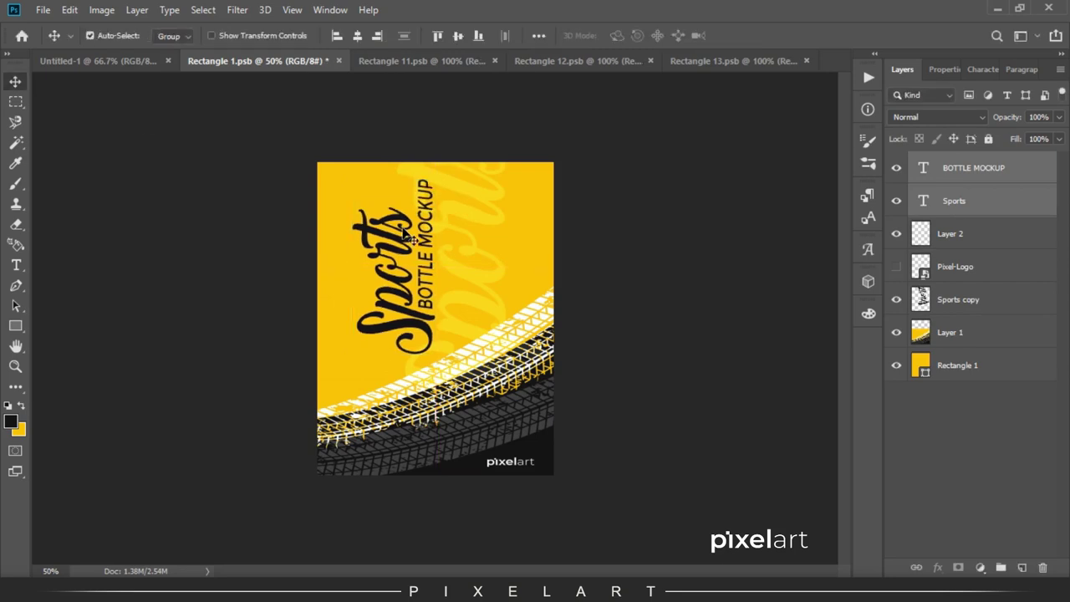
- Save the label document and check the title on the bottle mockup
click(43, 9)
click(84, 154)
click(107, 64)
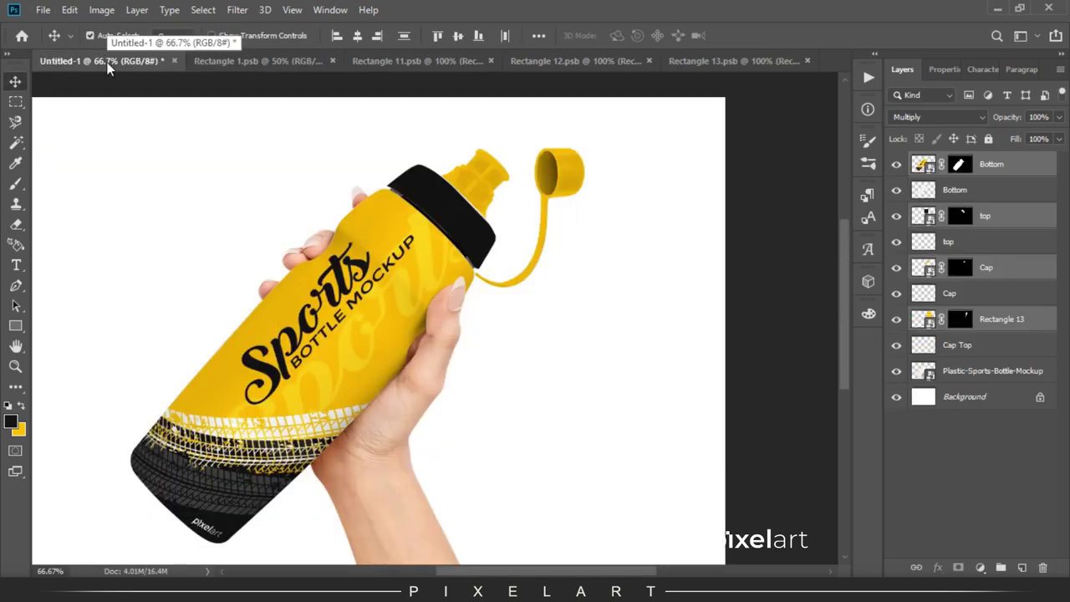
click(243, 55)
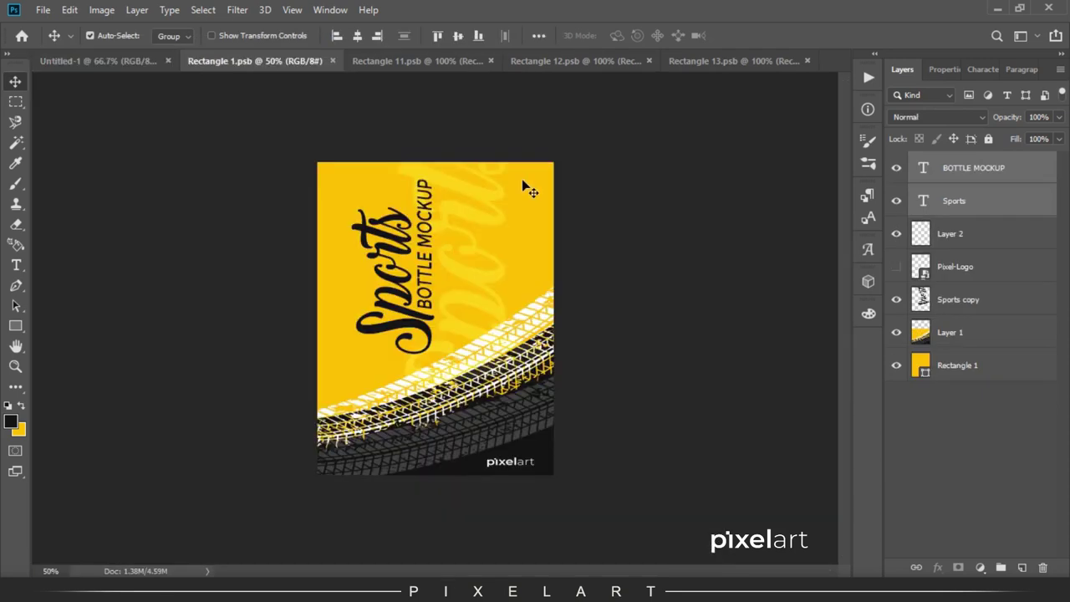
- Show the Pixel-Logo layer, rotate it -90° and place it above the title
click(910, 270)
key(ctrl+t)
mouse_move(569, 435)
mouse_down()
mouse_move(544, 468)
mouse_move(351, 287)
mouse_move(359, 255)
mouse_up()
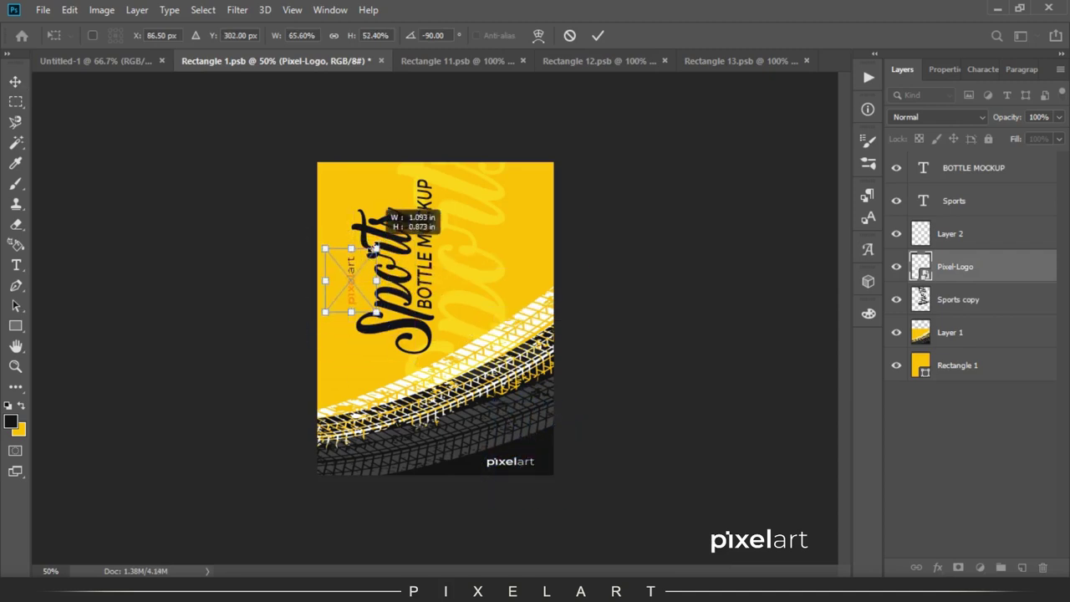
key(Return)
key(x)
click(1022, 567)
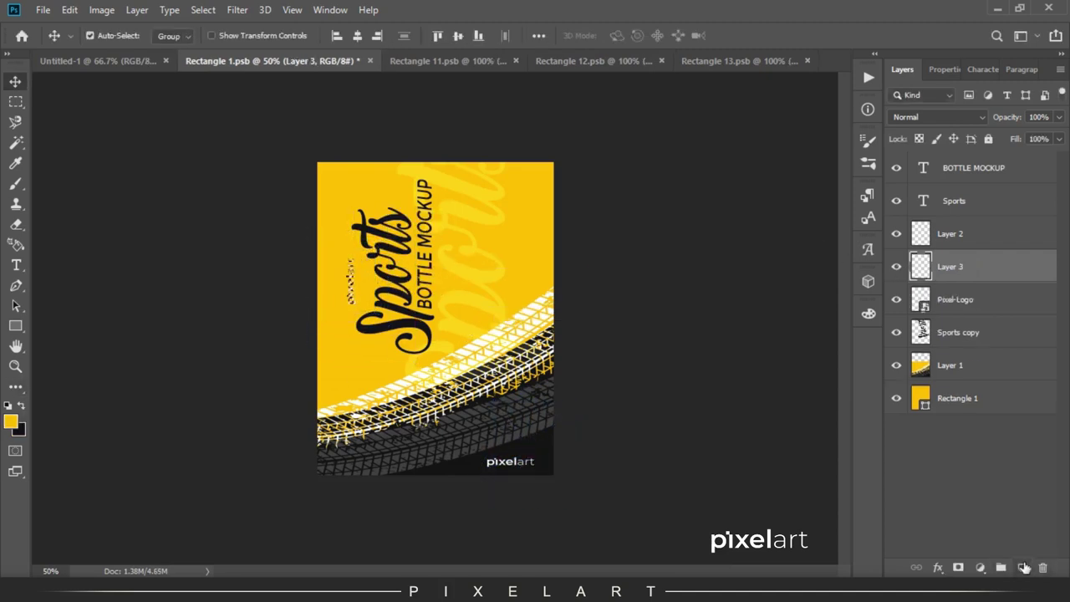
- Save the label twice, comparing the logo placement on the bottle mockup
click(42, 9)
click(50, 151)
click(108, 60)
click(260, 60)
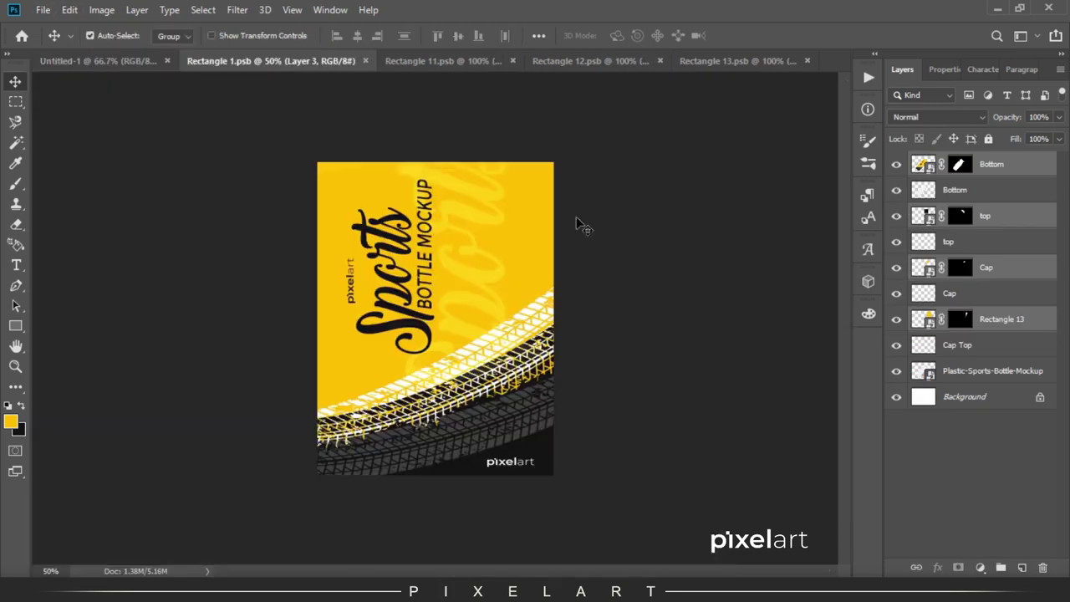
click(43, 9)
click(50, 150)
click(93, 67)
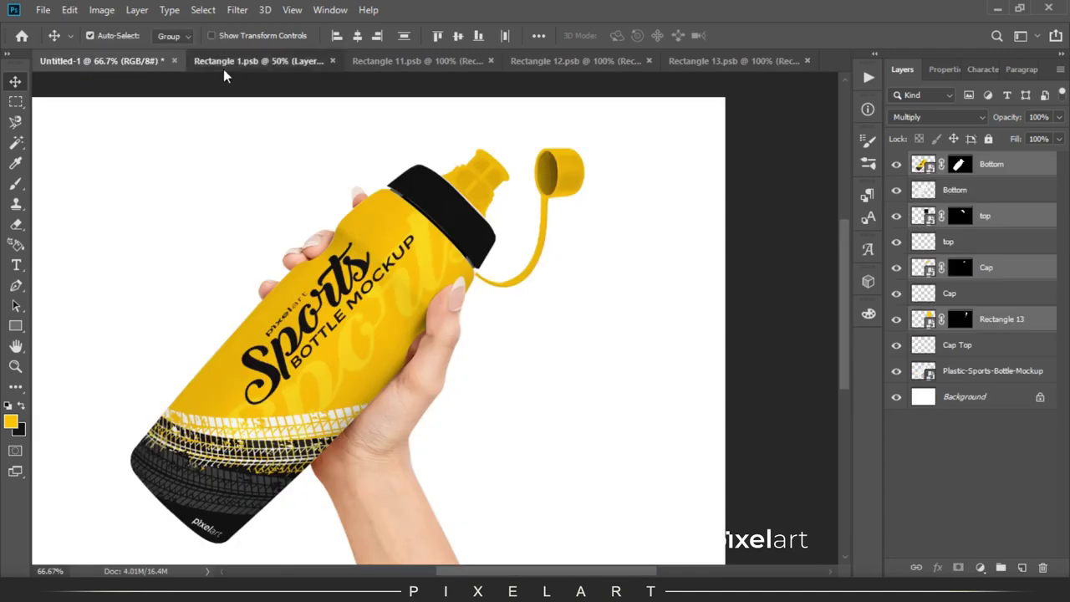
click(242, 61)
- Apply a transform to Layer 3, save, and zoom out on the Untitled-1 mockup
key(ctrl+t)
key(Return)
click(43, 9)
click(50, 151)
click(102, 61)
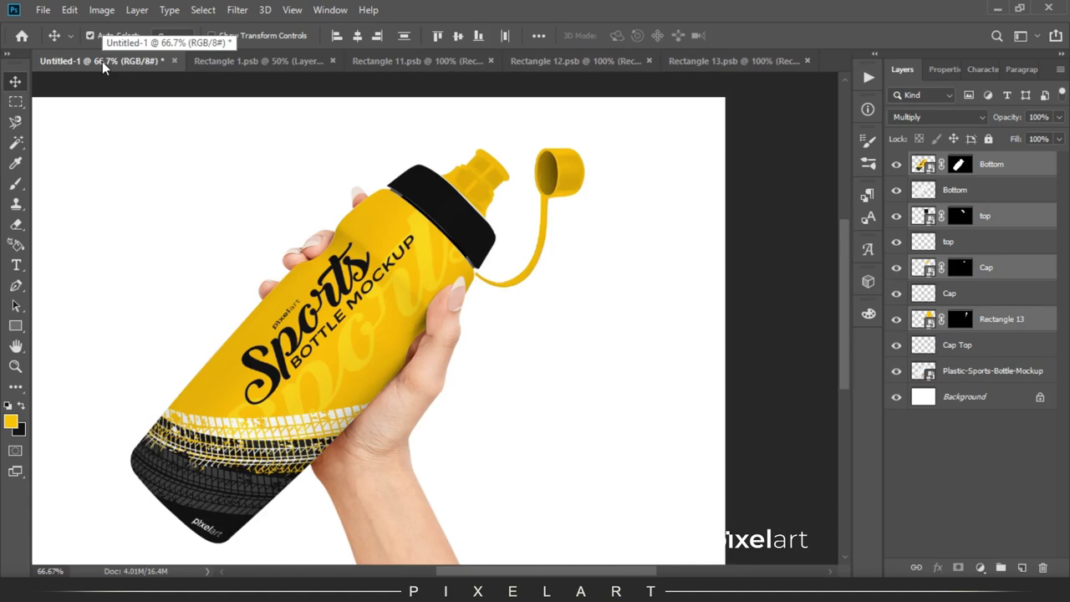
key(ctrl+minus)
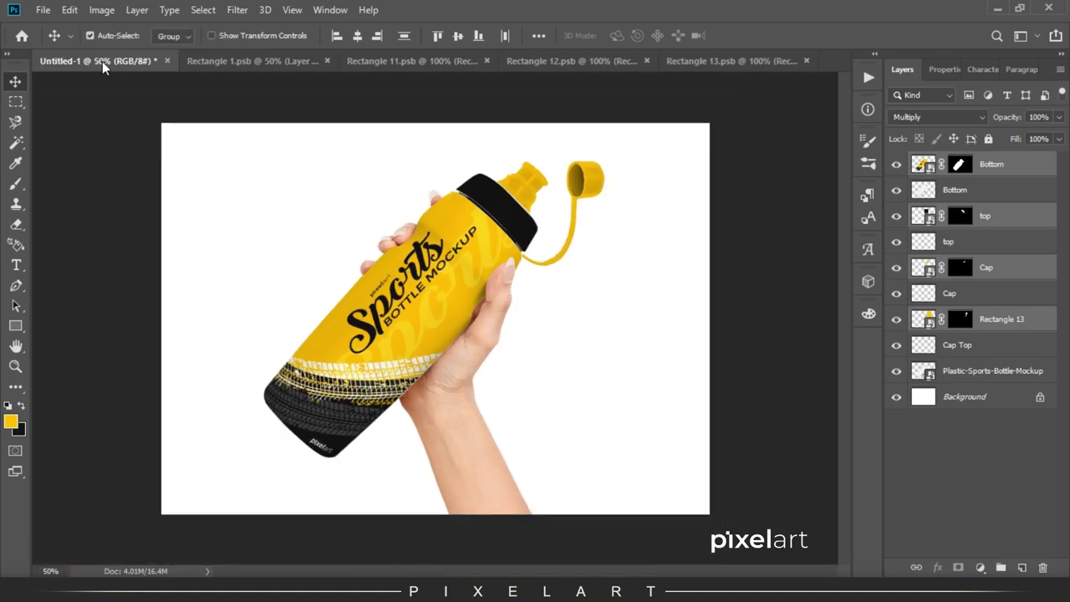
- Duplicate the bottle mockup layer and move the copy to the top of the stack
click(974, 375)
right_click(977, 377)
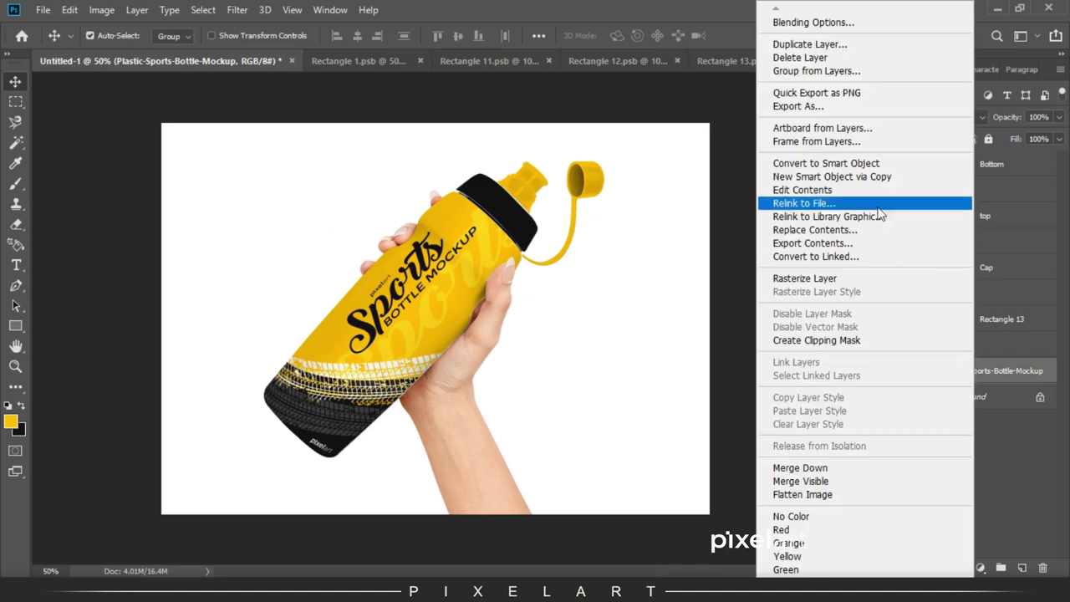
click(849, 105)
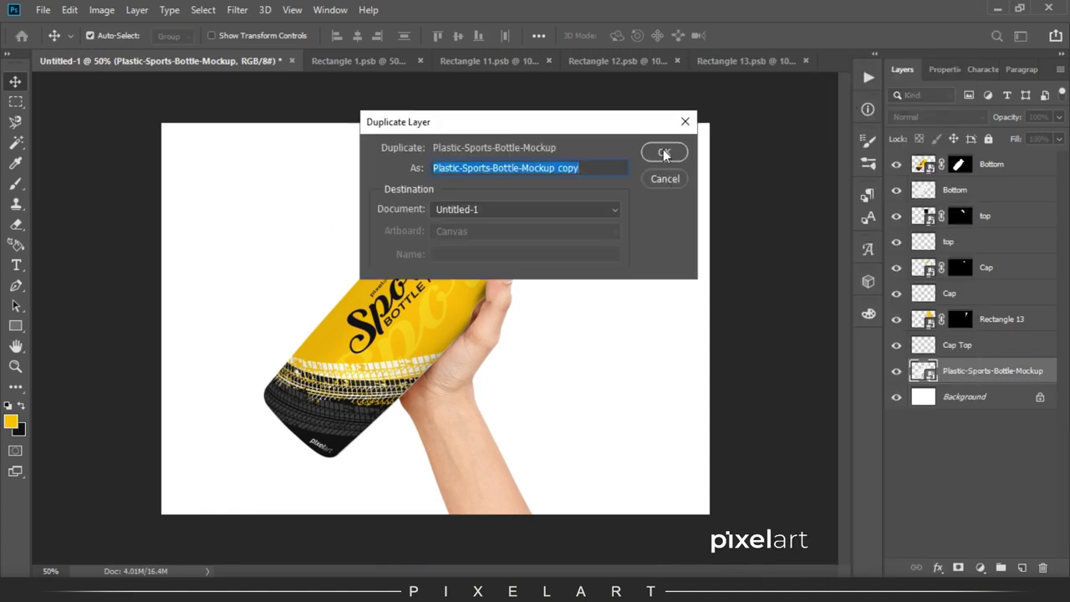
click(662, 148)
drag(970, 371, 992, 178)
- Add a Color Balance adjustment and a Brightness/Contrast adjustment with brightness -20
click(981, 569)
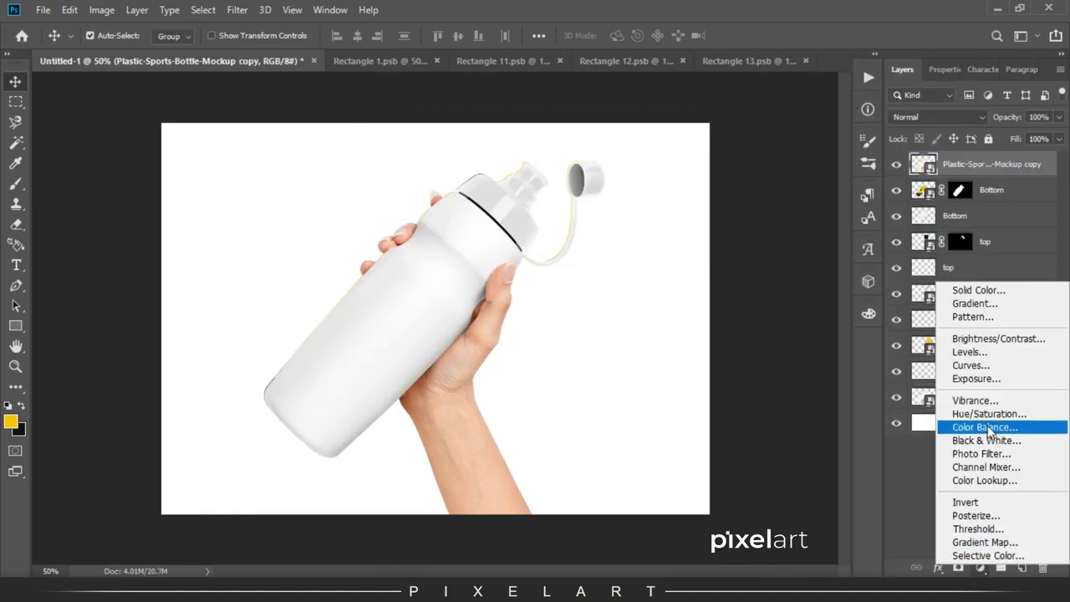
click(1016, 430)
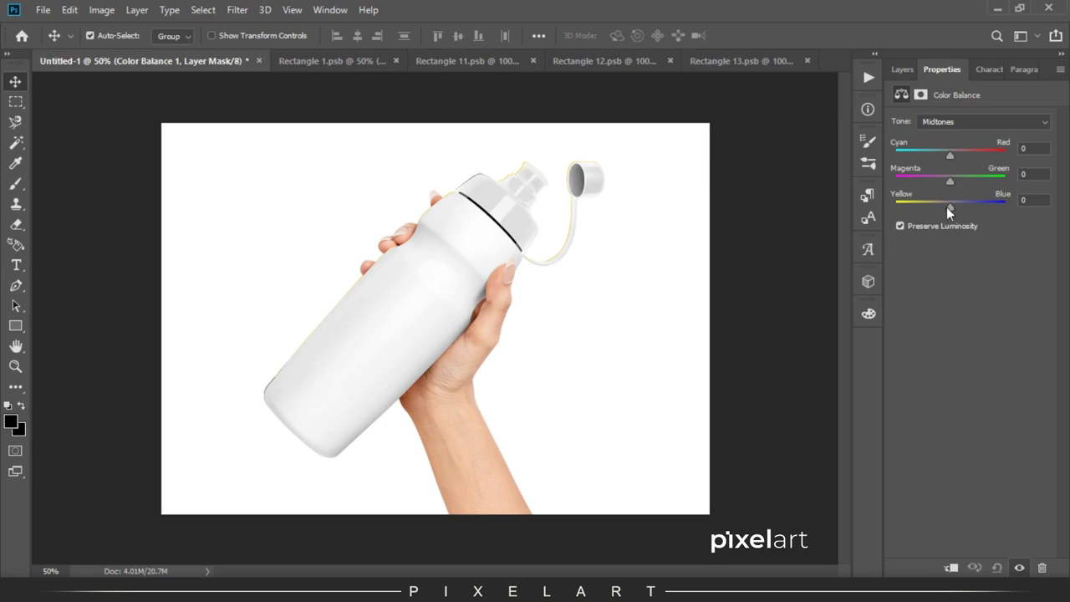
click(899, 70)
click(983, 568)
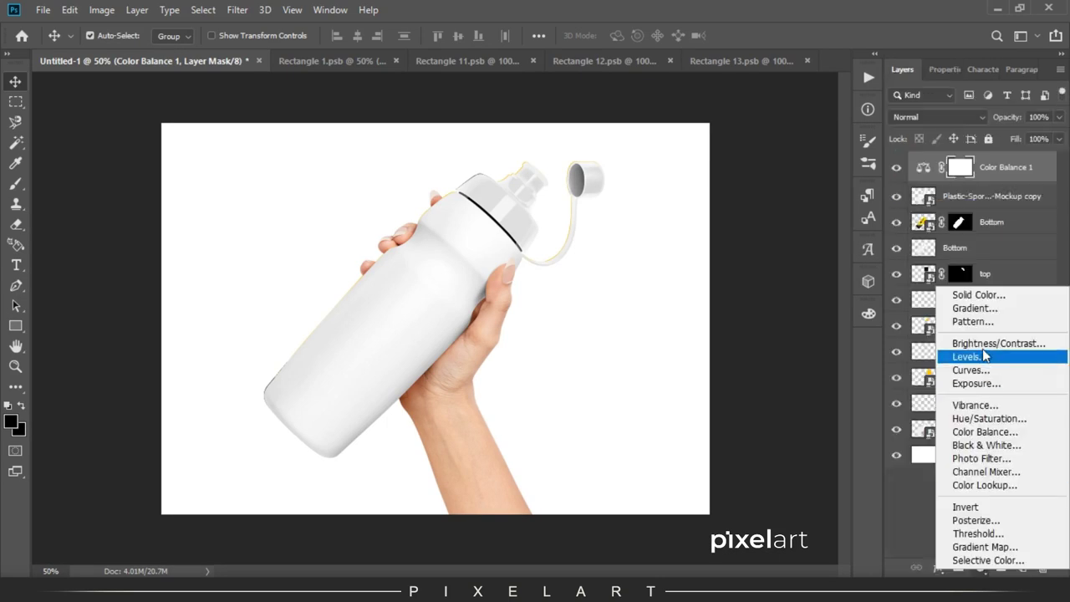
click(961, 337)
drag(974, 166, 965, 166)
click(902, 69)
- Add a Curves adjustment shaped into an S-curve
click(981, 569)
click(972, 367)
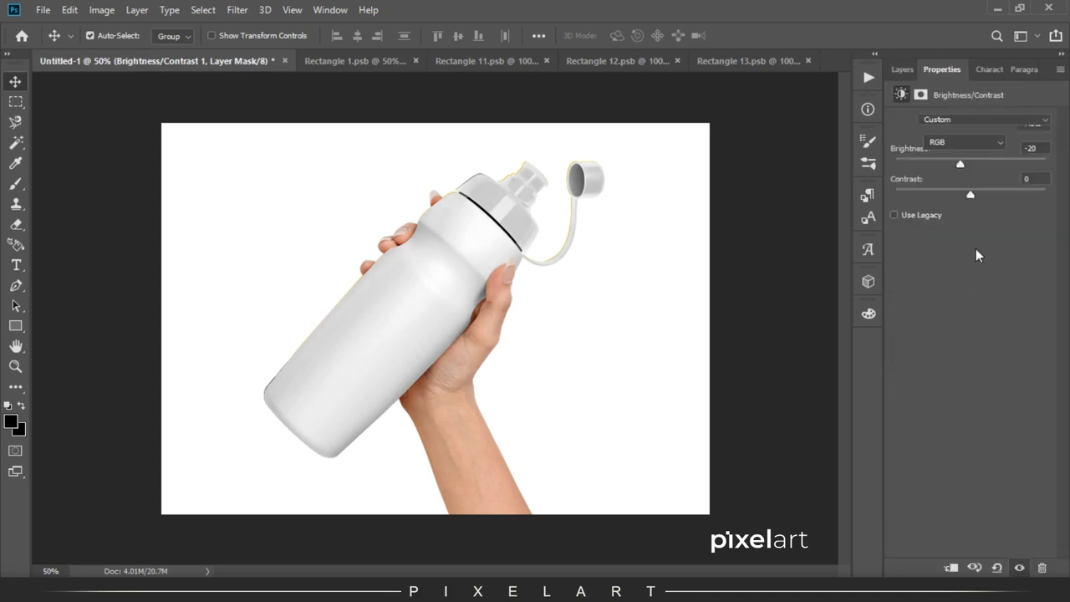
drag(960, 241, 961, 255)
drag(993, 223, 990, 227)
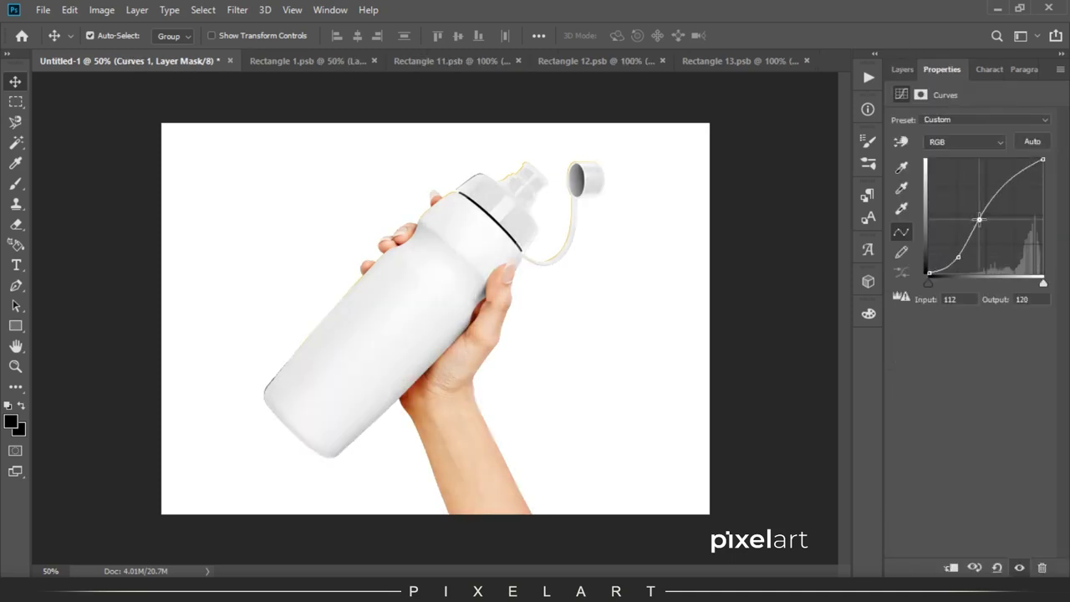
drag(1019, 195, 1023, 198)
mouse_move(945, 262)
mouse_down()
mouse_move(944, 238)
mouse_move(947, 249)
mouse_move(973, 243)
mouse_move(983, 259)
mouse_up()
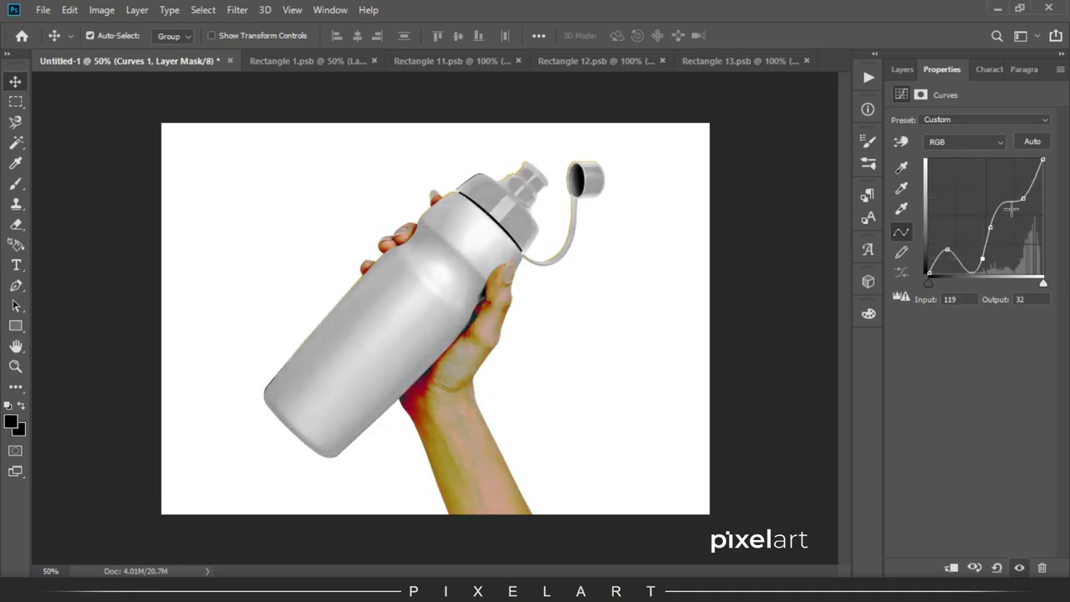
drag(1023, 198, 1022, 194)
drag(982, 259, 974, 242)
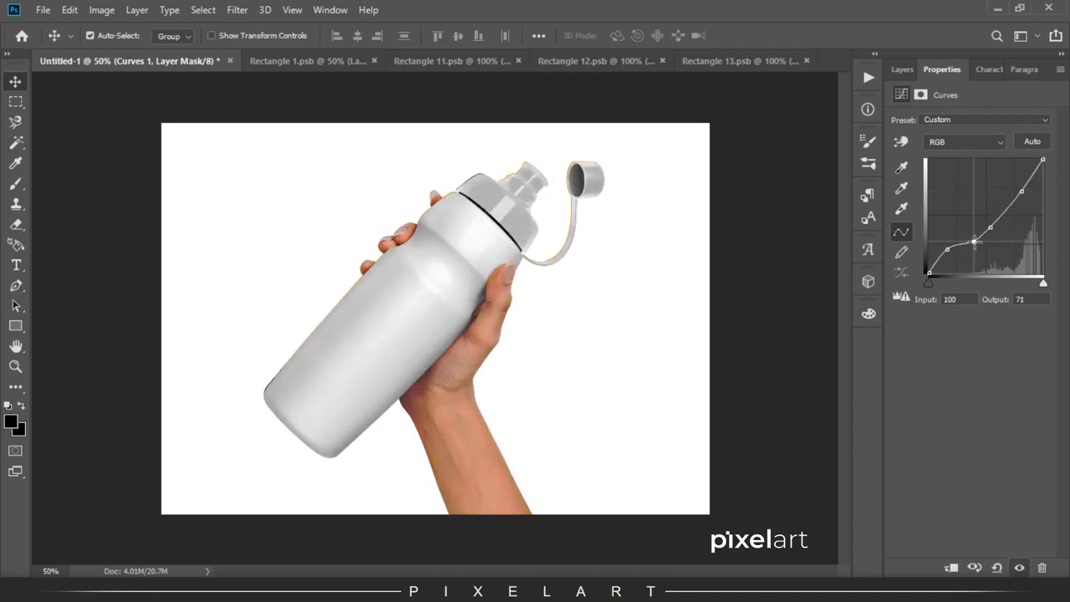
click(903, 70)
- Clip the three adjustment layers to the bottle copy and reselect the copy layer
shift+click(998, 232)
right_click(995, 238)
click(826, 301)
click(995, 260)
click(935, 117)
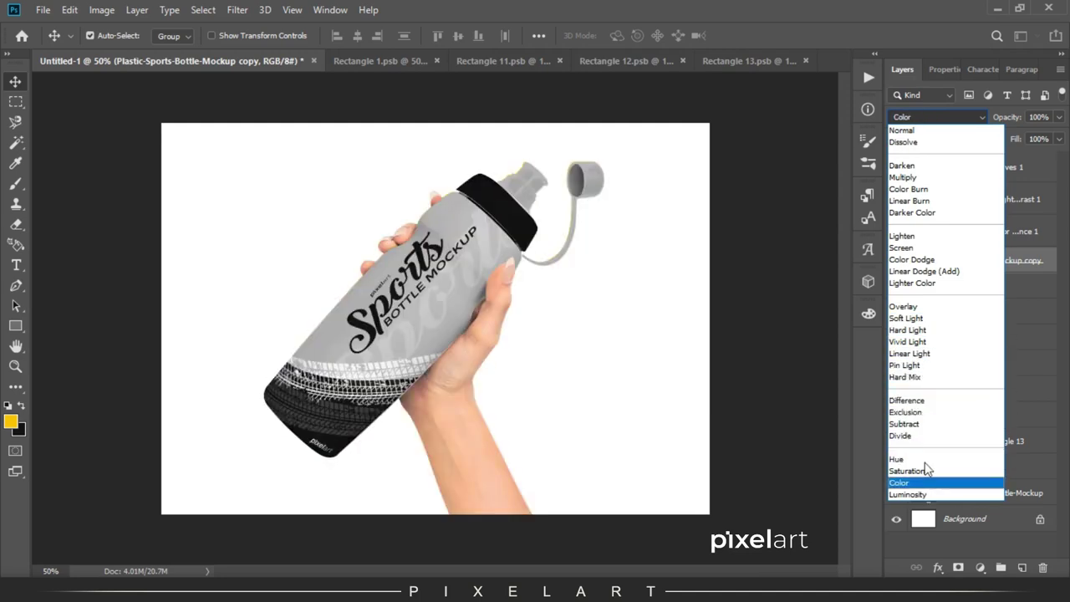
- Set the bottle copy's blend mode to Multiply
click(920, 177)
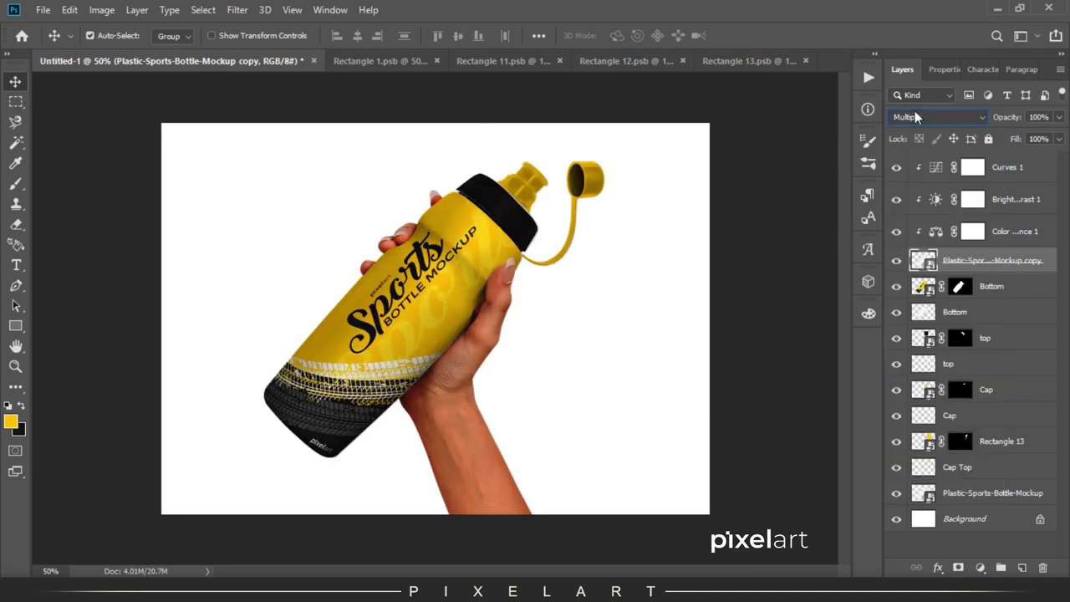
click(917, 117)
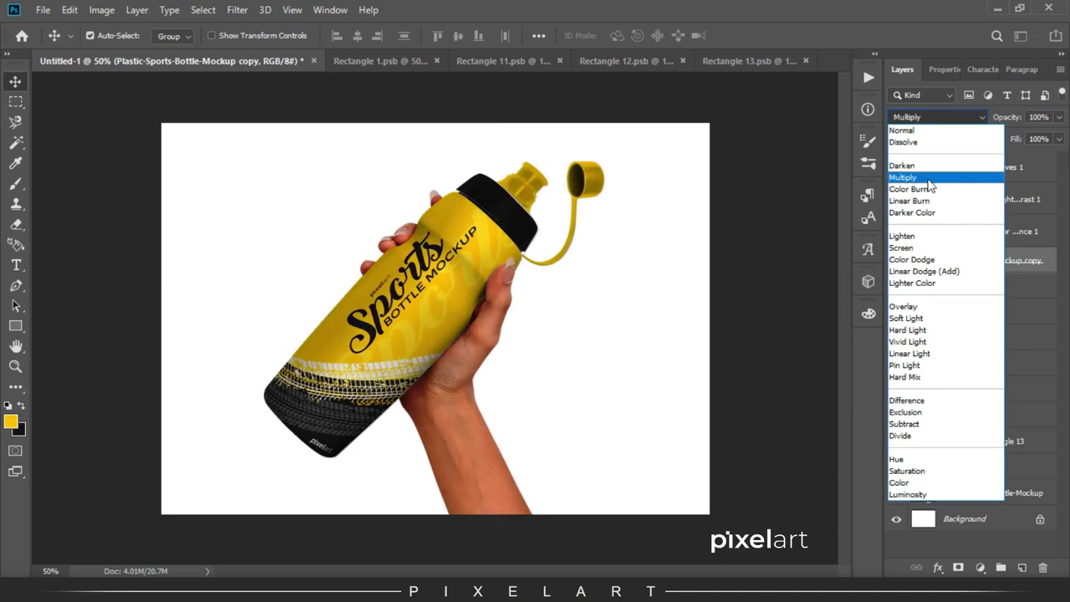
click(928, 179)
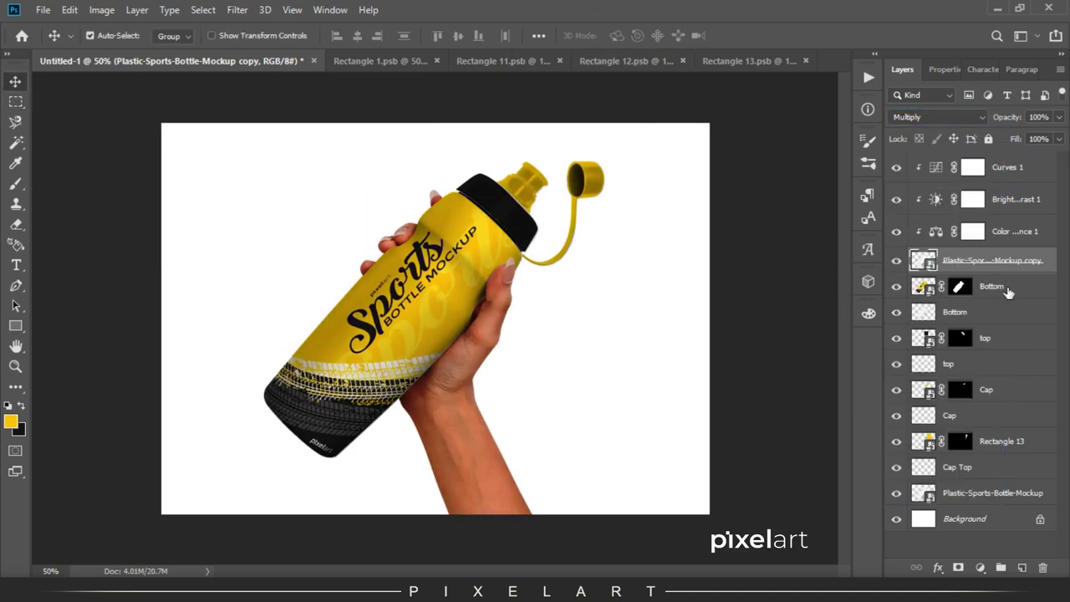
- Step through the Bottom, top, Cap and Rectangle 13 layers, view the tire-tracks page, then select Background
click(1008, 287)
click(995, 338)
click(995, 390)
click(999, 441)
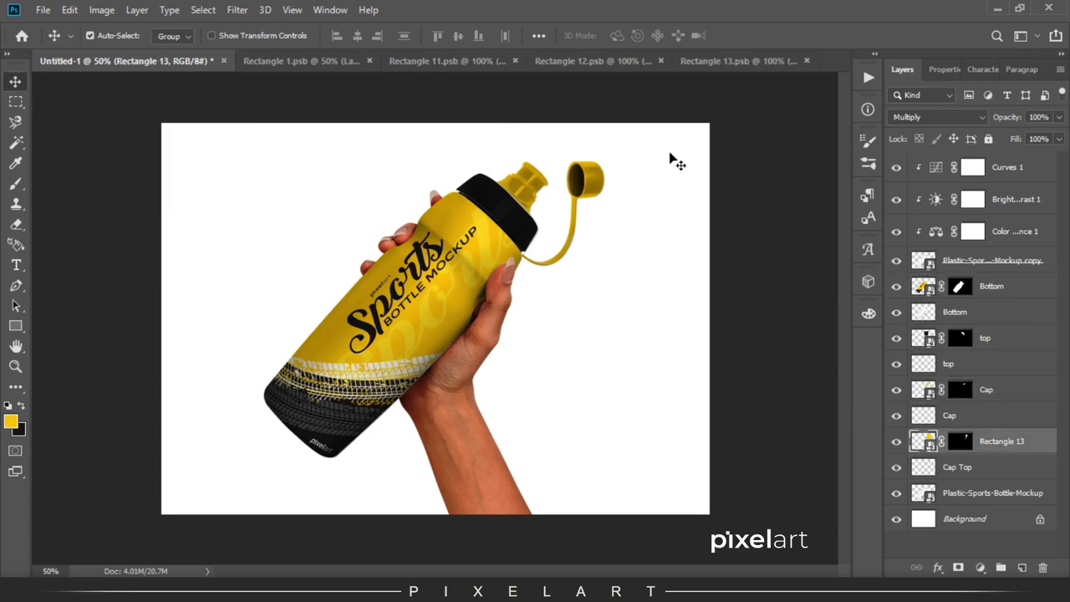
click(452, 517)
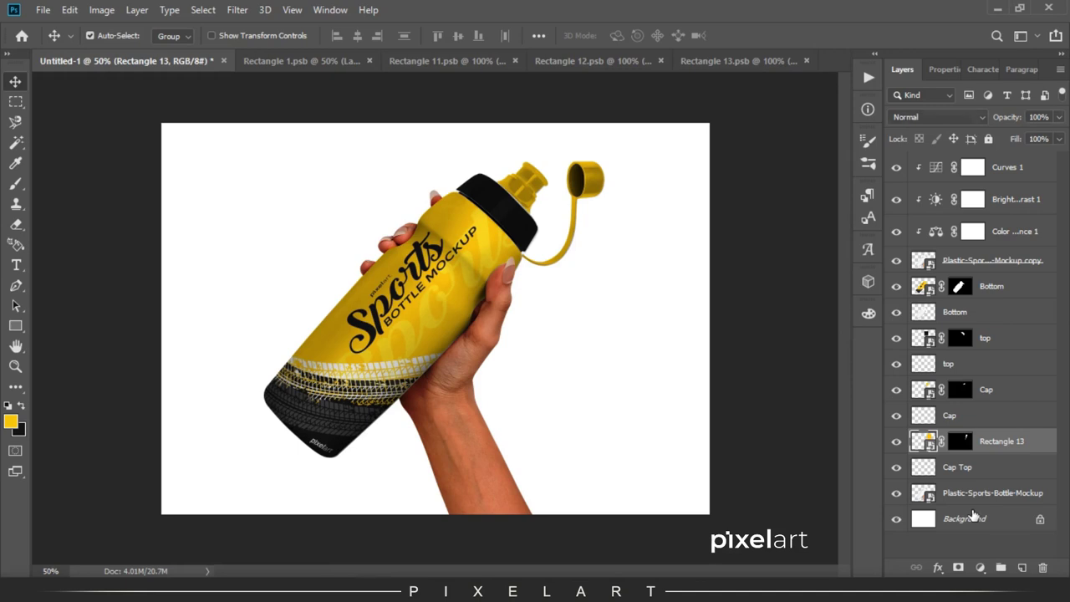
click(974, 513)
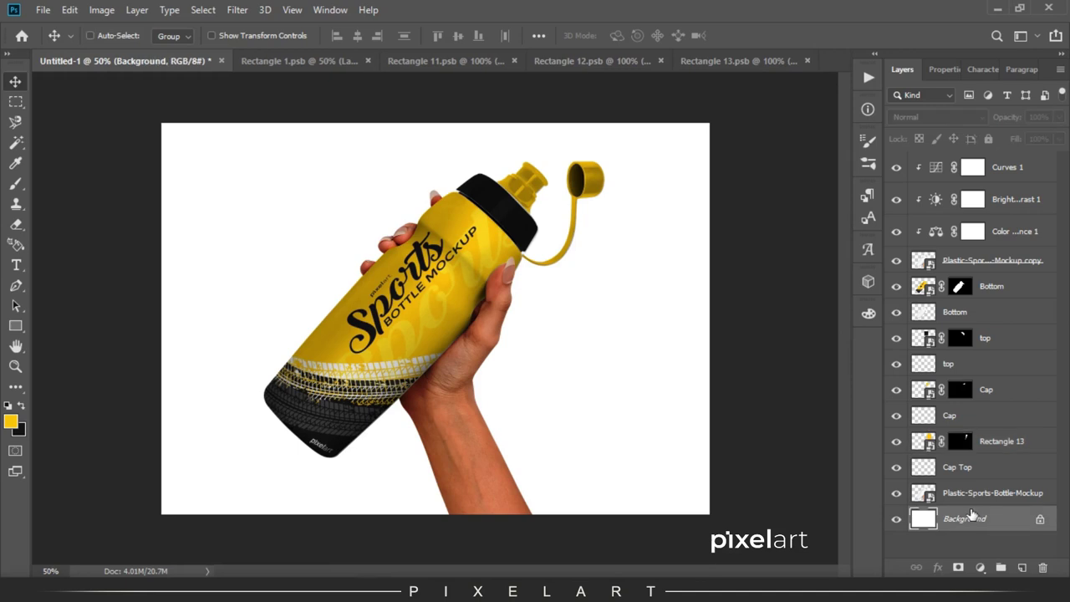
- Paste the tire-tracks image, scale it to fill the canvas, set 50% opacity and hide it
key(ctrl+v)
key(ctrl+t)
mouse_move(559, 442)
mouse_down()
mouse_move(710, 393)
mouse_move(665, 413)
mouse_move(656, 259)
mouse_move(656, 468)
mouse_move(661, 414)
mouse_up()
key(Return)
key(1)
key(2)
key(5)
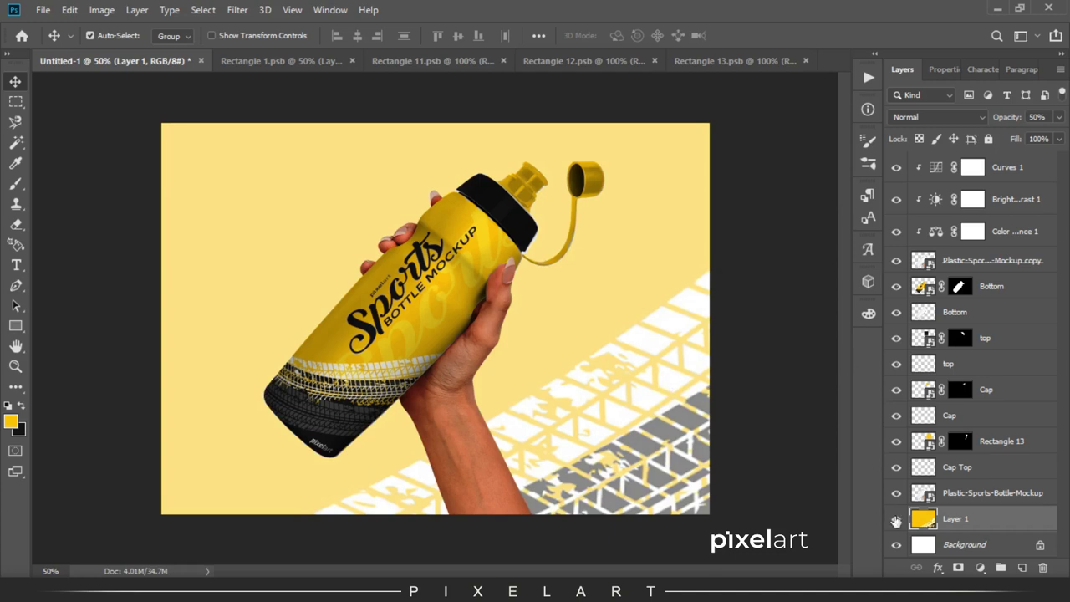
click(896, 521)
- Take the Gradient tool and select the left colour stop in the Gradient Editor
key(g)
click(117, 36)
click(651, 463)
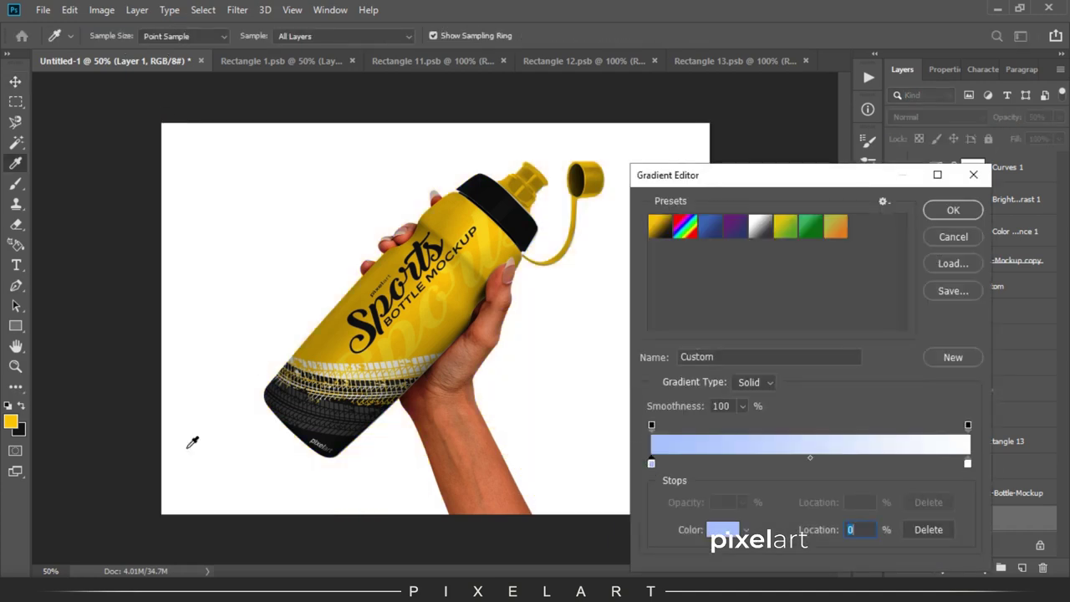
- Set the gradient's left stop to a pale yellow and accept the gradient
double_click(654, 463)
click(725, 301)
click(989, 296)
key(Return)
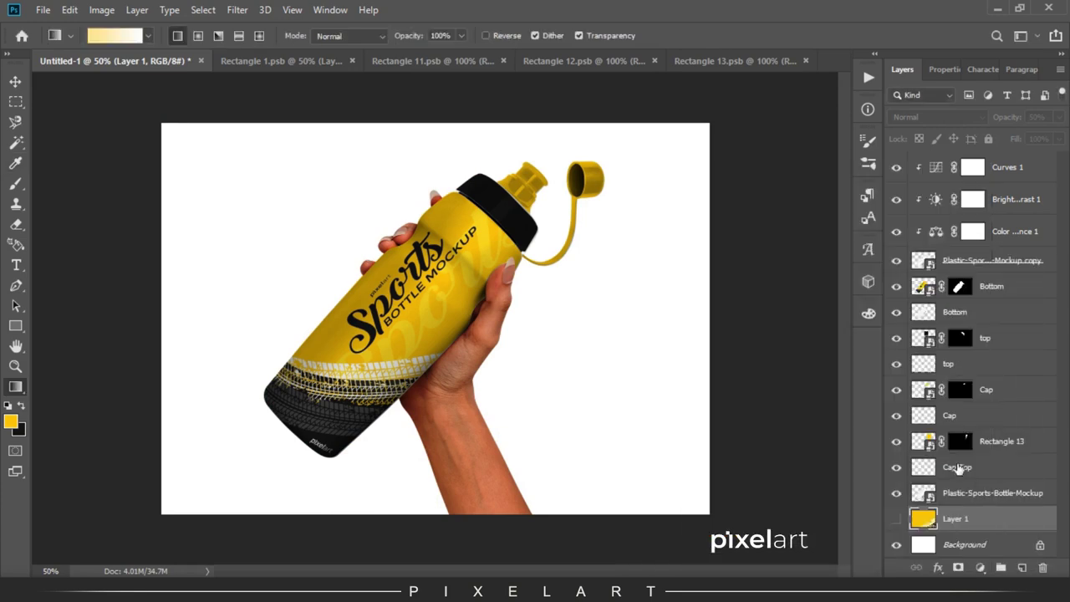
- Create a new layer and fill it with the pale gradient
click(1022, 568)
drag(490, 262, 452, 502)
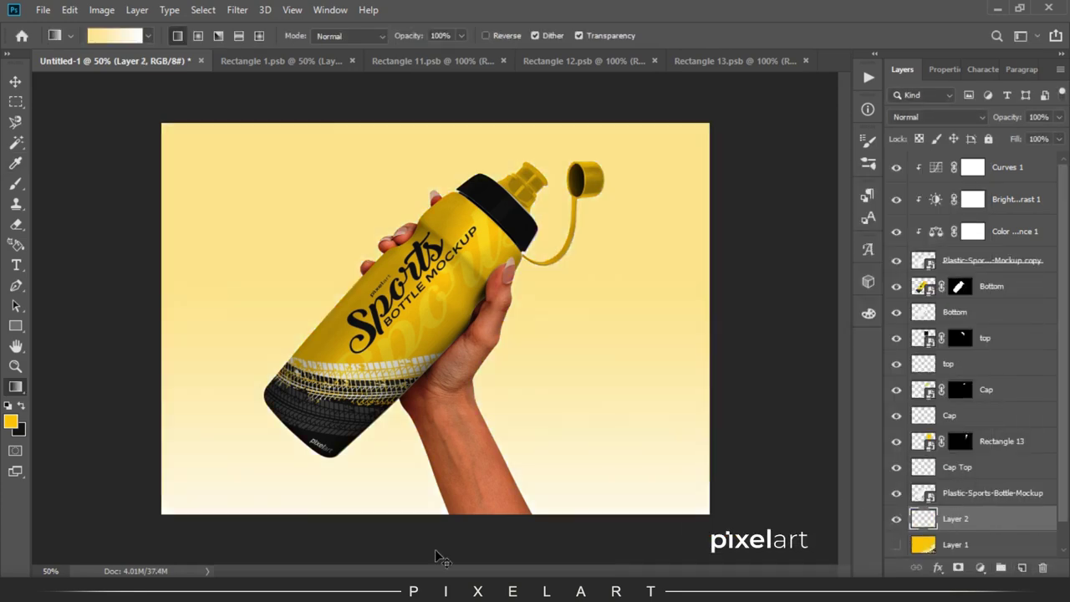
drag(442, 561, 588, 6)
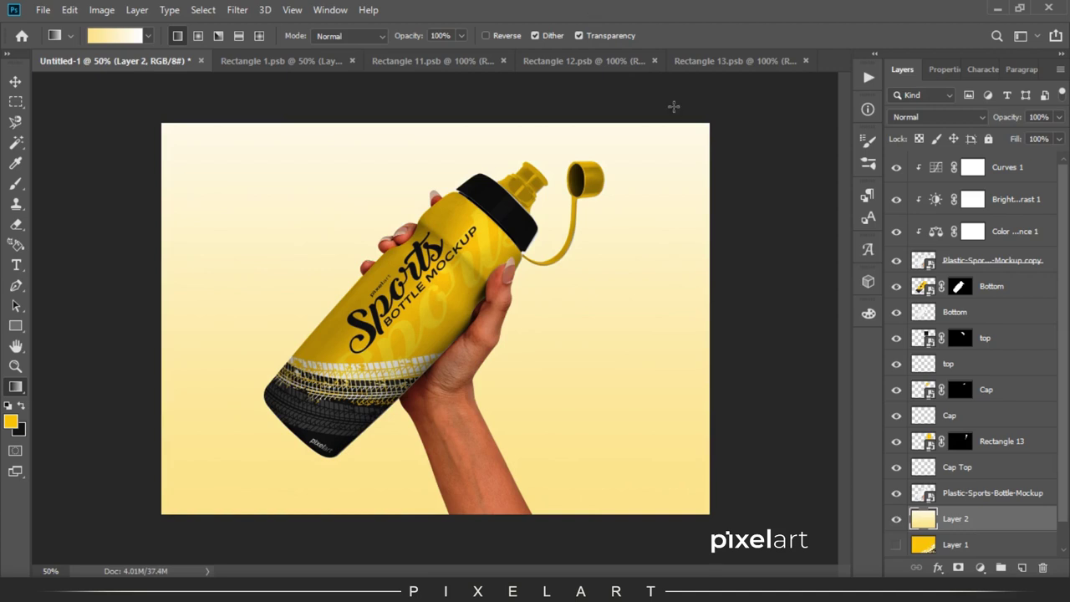
- Set the tire-tracks Layer 1 to 100% opacity, then hide it and show the gradient layer
click(897, 519)
click(897, 545)
click(956, 545)
drag(999, 119, 1060, 39)
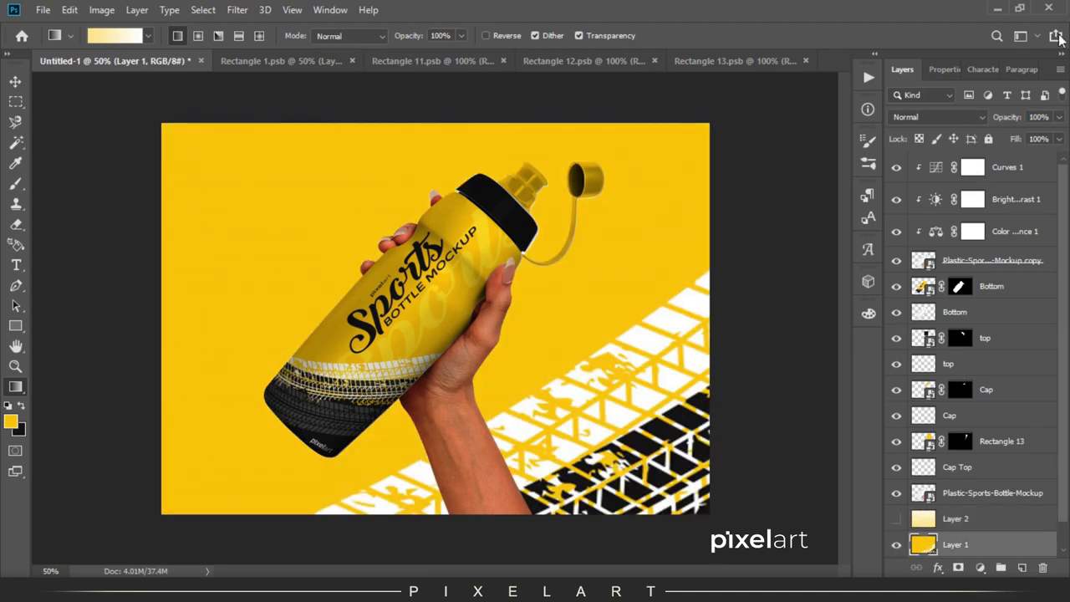
key(v)
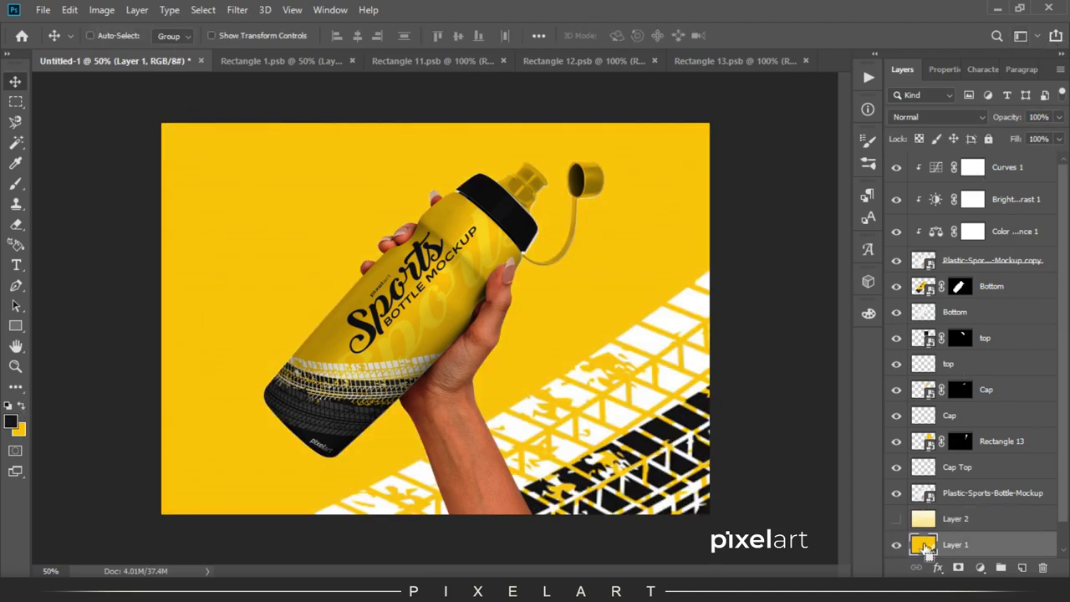
click(894, 544)
click(896, 519)
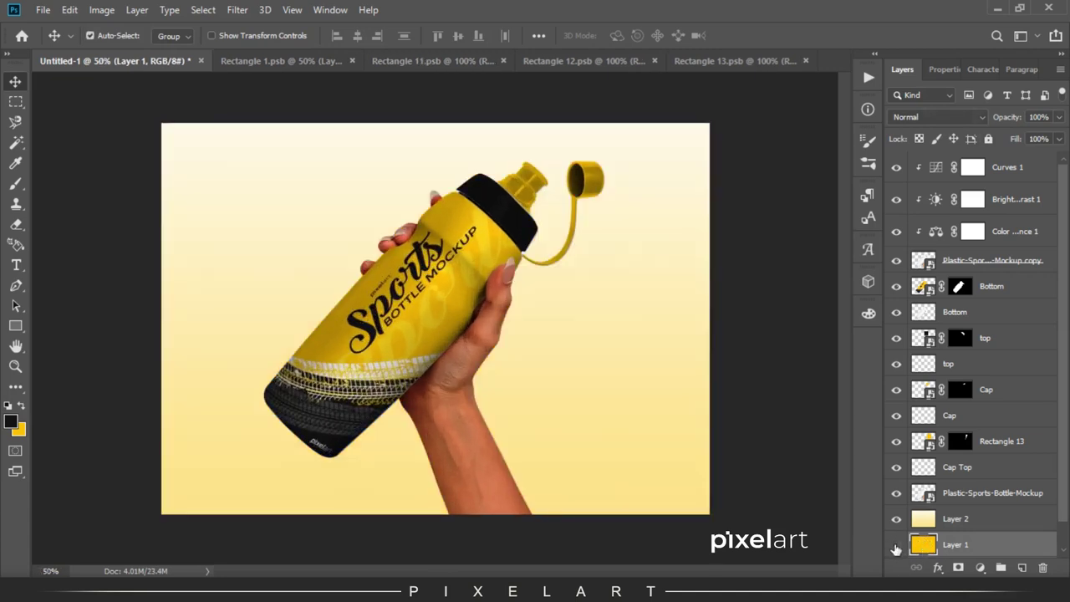
- Redraw the gradient running from pale cream at the top to yellow at the bottom
key(g)
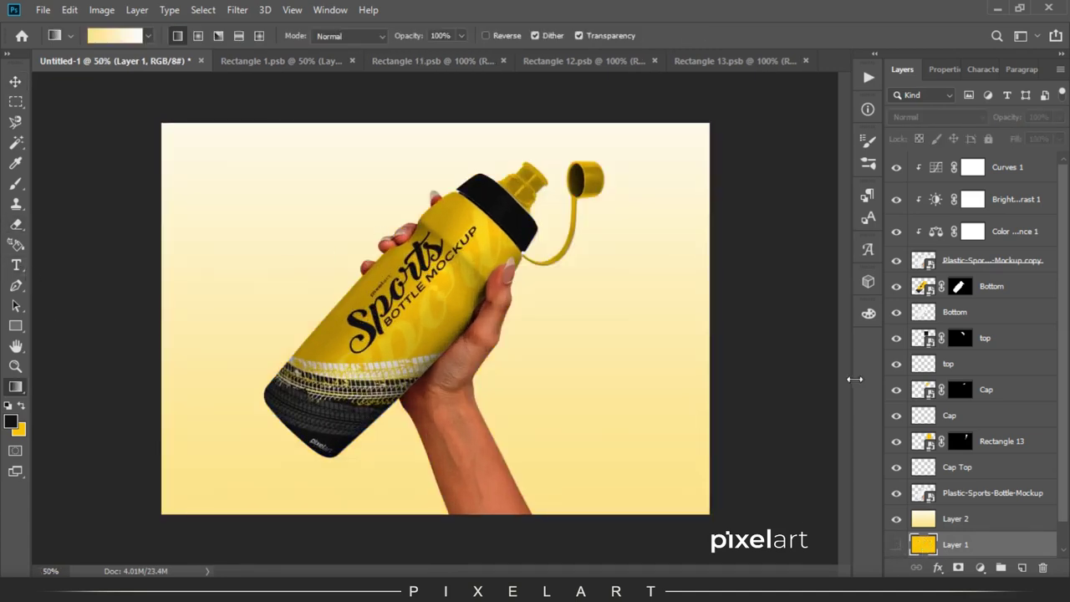
click(962, 523)
drag(502, 134, 505, 369)
drag(457, 430, 457, 72)
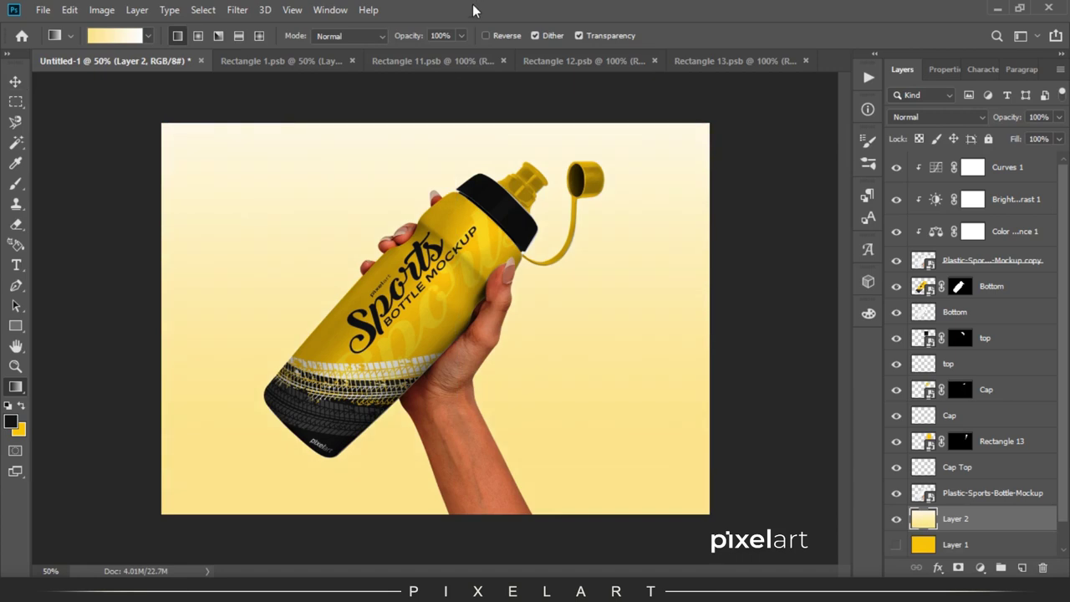
key(v)
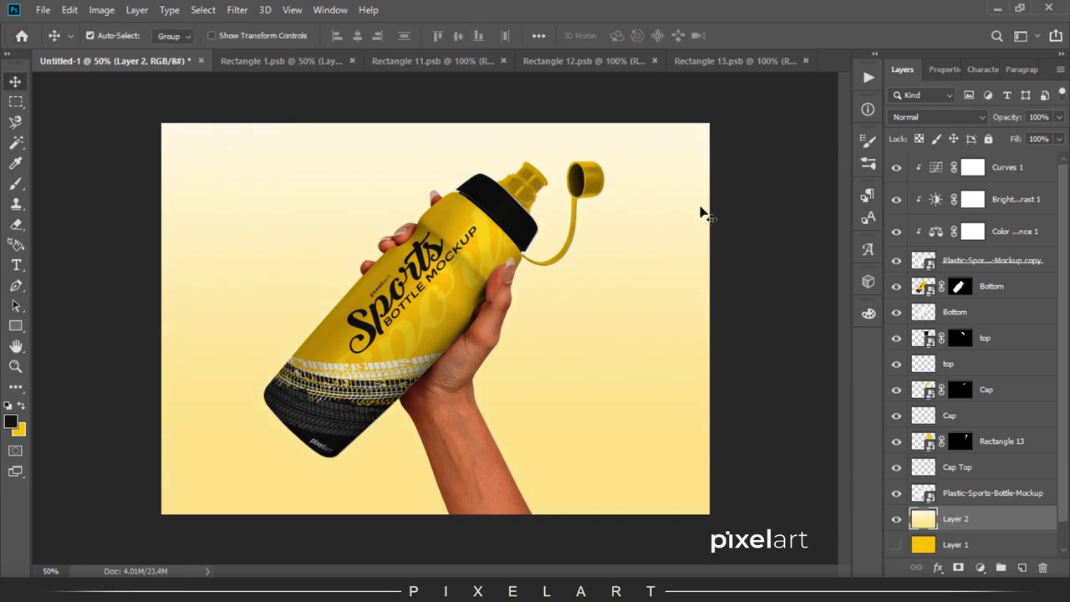
scroll(771, 231, up, 1)
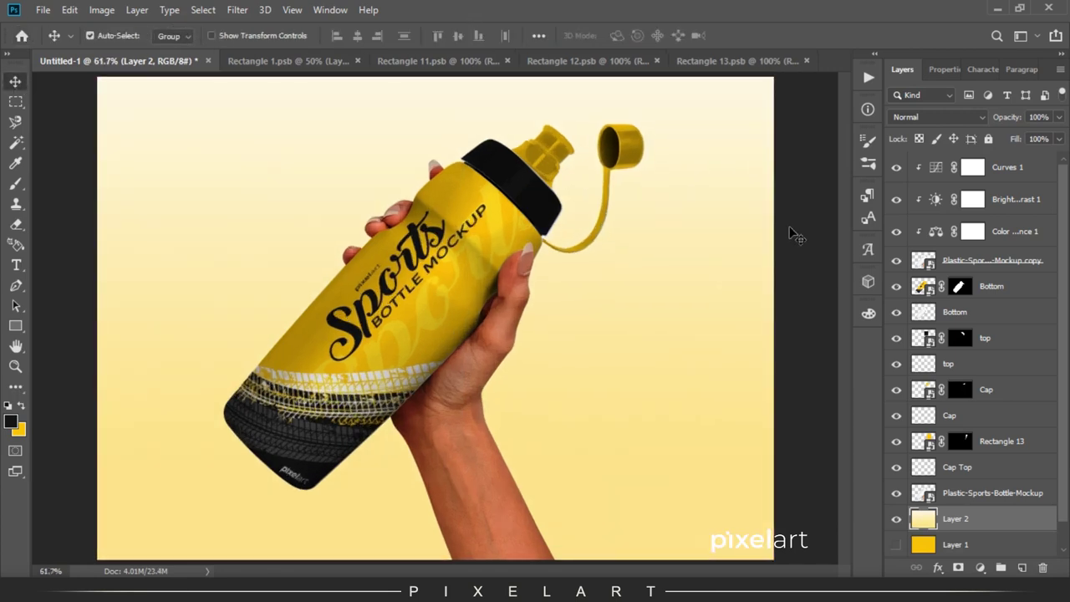